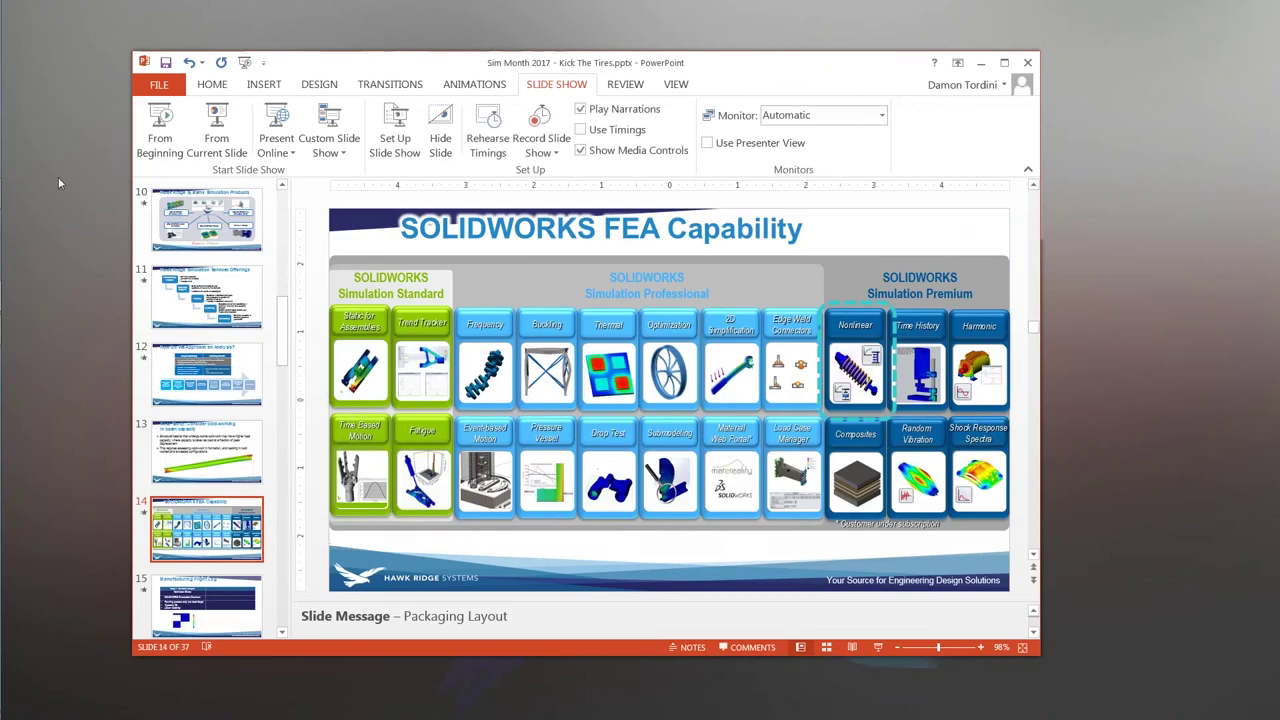
# Switch to SOLIDWORKS and open the recent assembly Assem1.SLDASM.
pyautogui.click(20, 192)
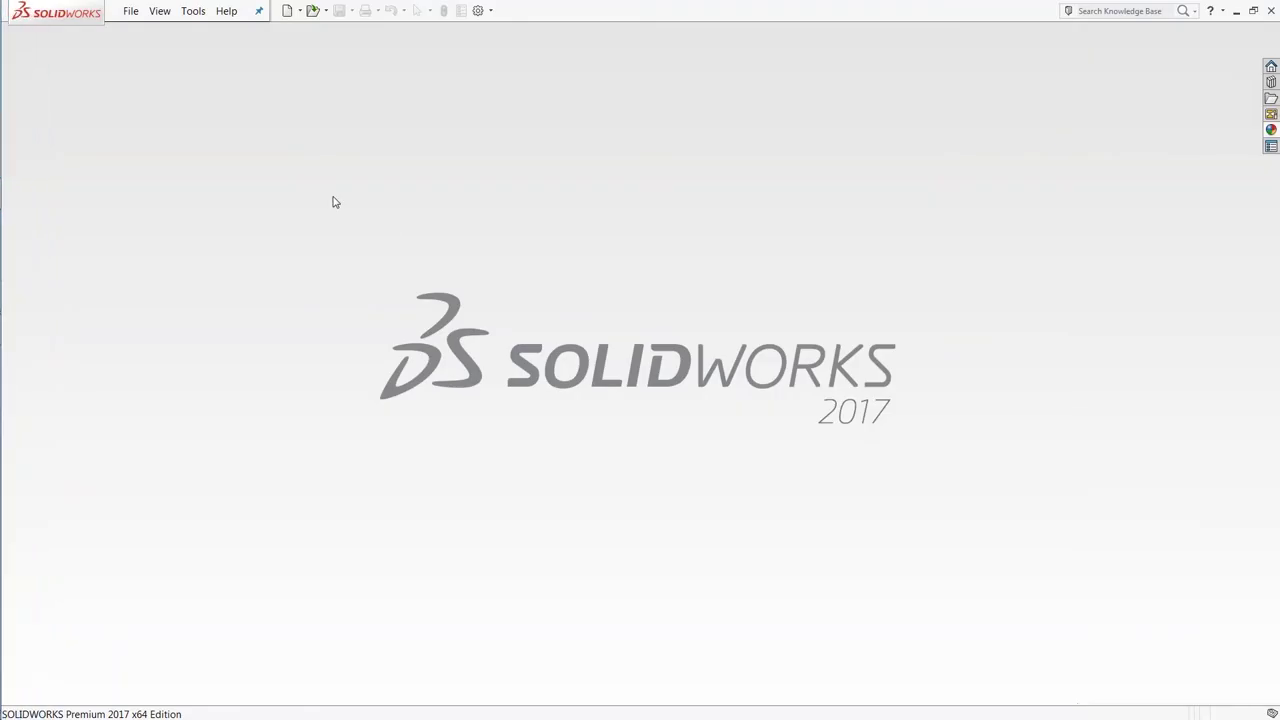
pyautogui.press('r')
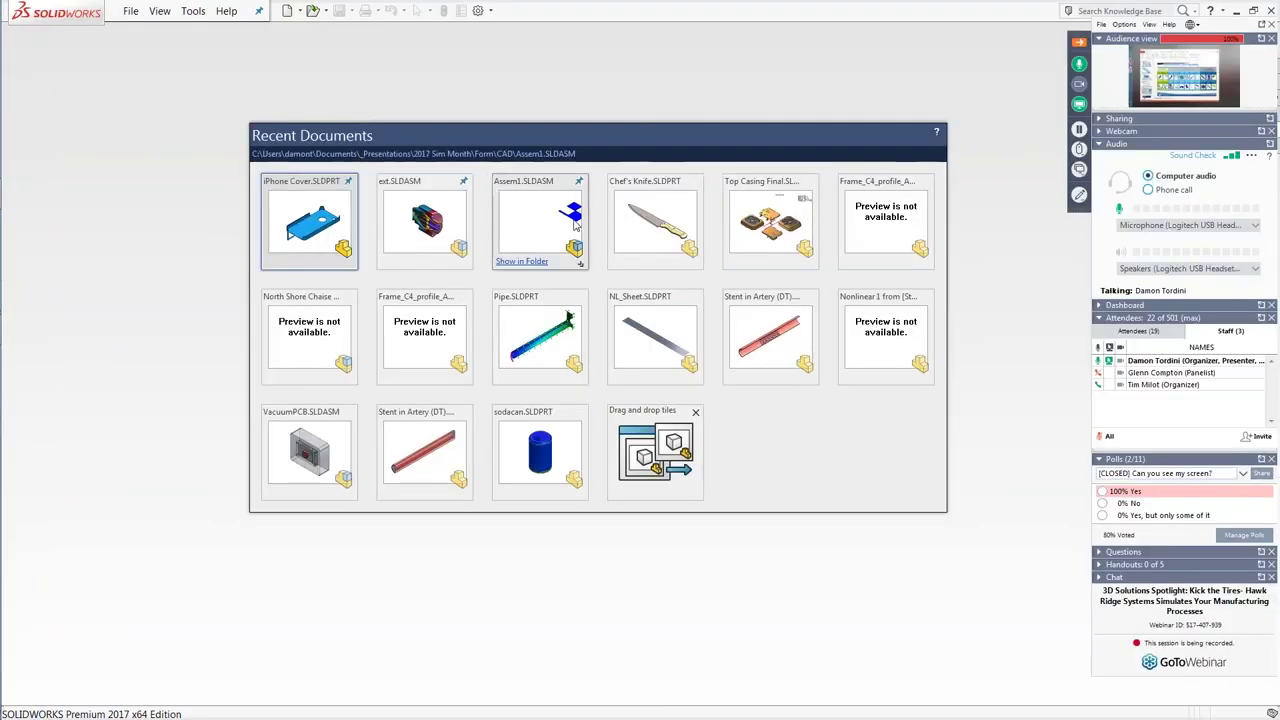
pyautogui.click(565, 224)
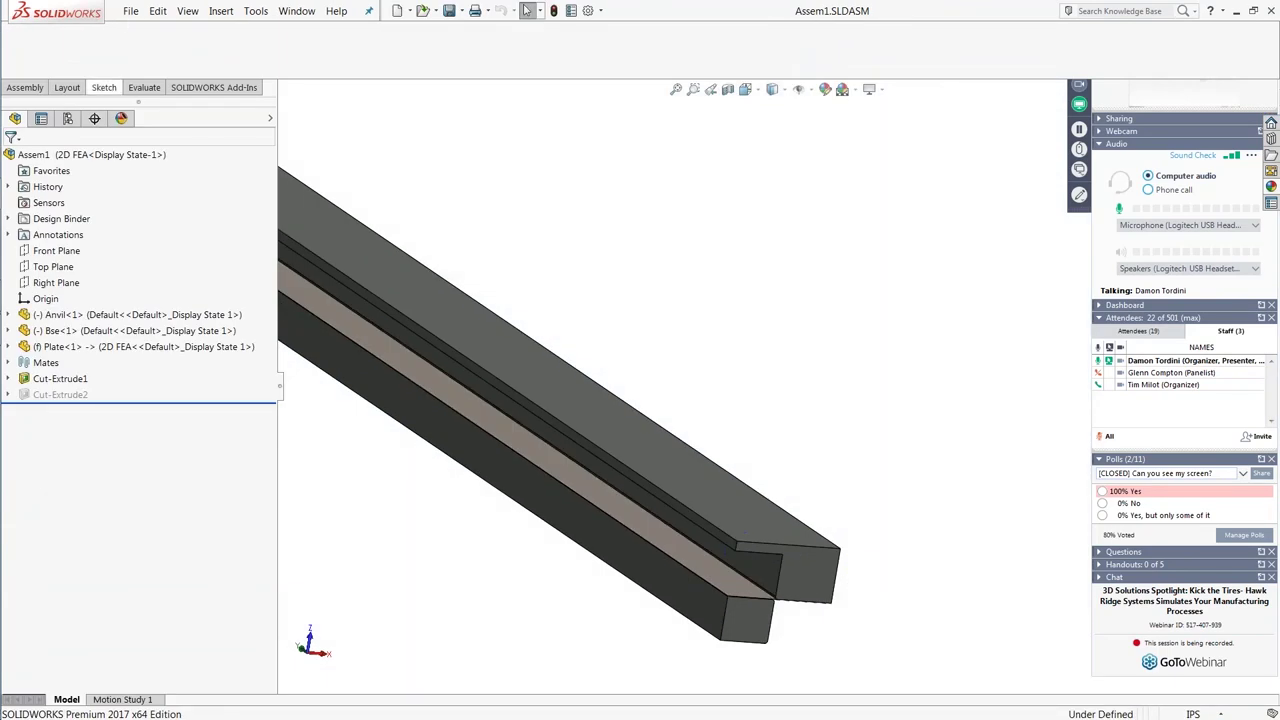
# Activate the Default configuration of the Assem1 assembly.
pyautogui.click(68, 119)
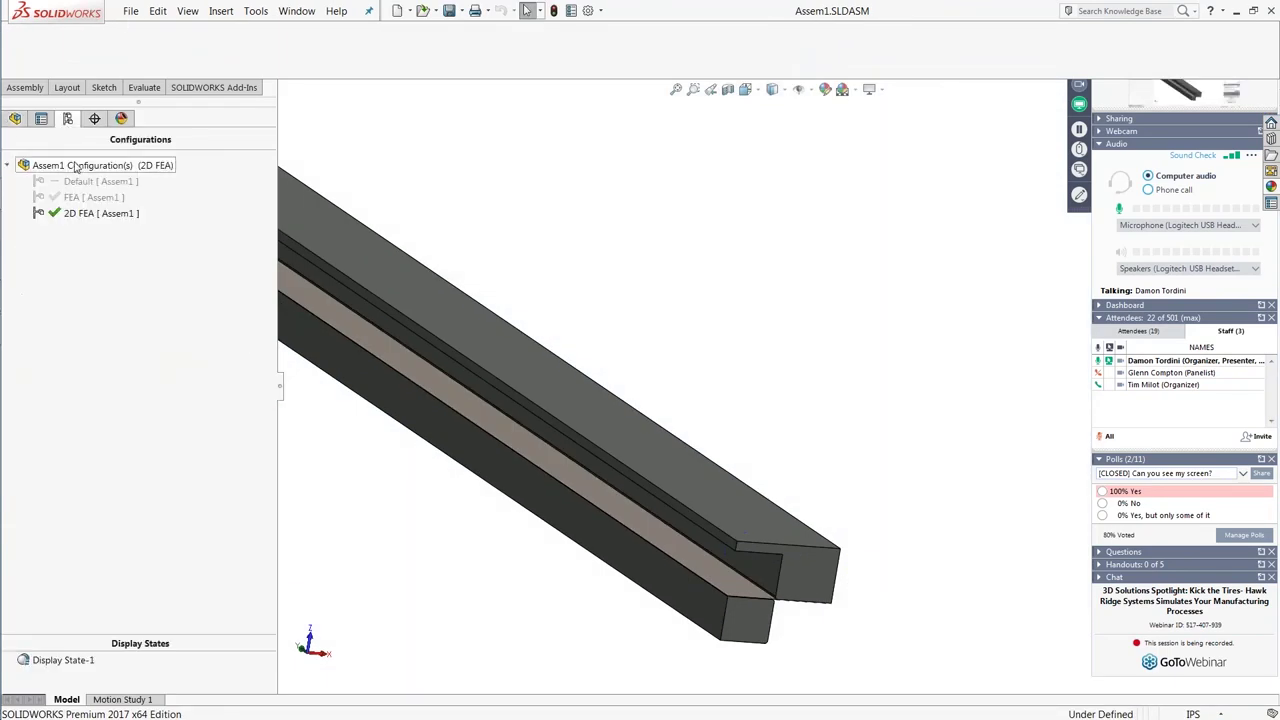
pyautogui.rightClick(80, 184)
pyautogui.click(103, 192)
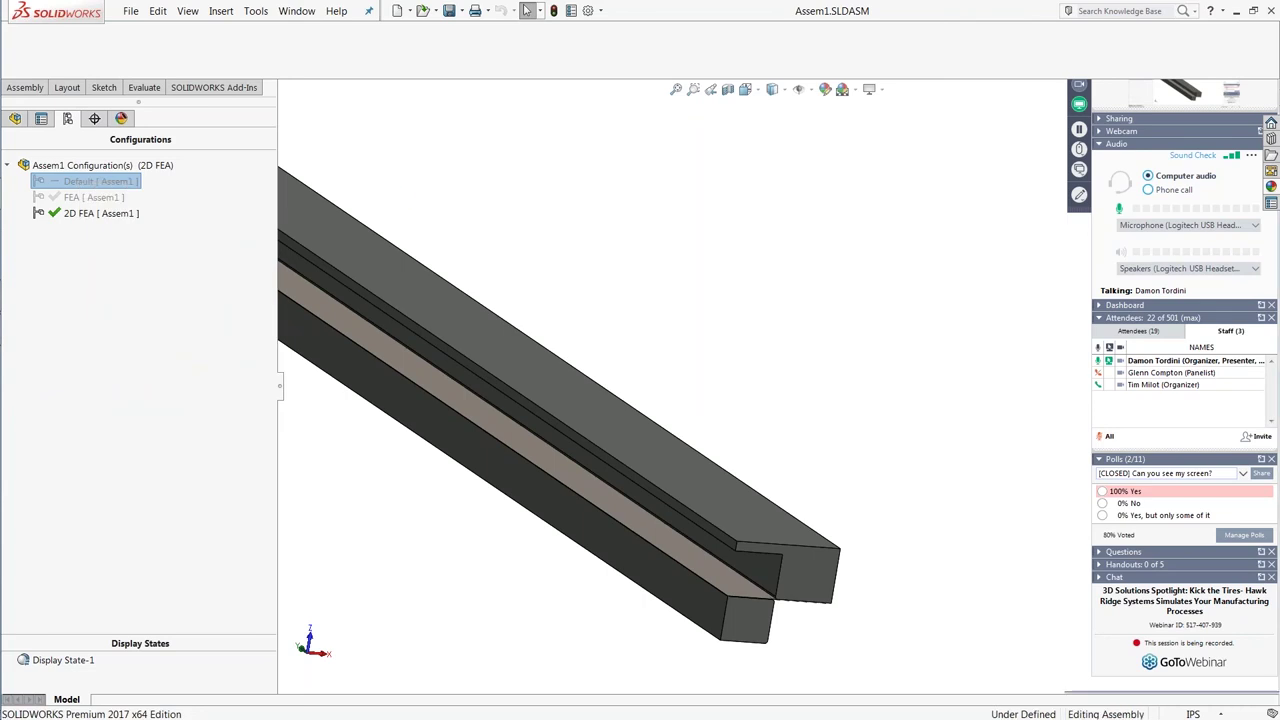
# Examine the end profile of the assembly from above and below, including where the anvil, plate and base meet.
pyautogui.scroll(2, 749, 271)
pyautogui.moveTo(749, 271); pyautogui.dragTo(758, 335, button='middle')
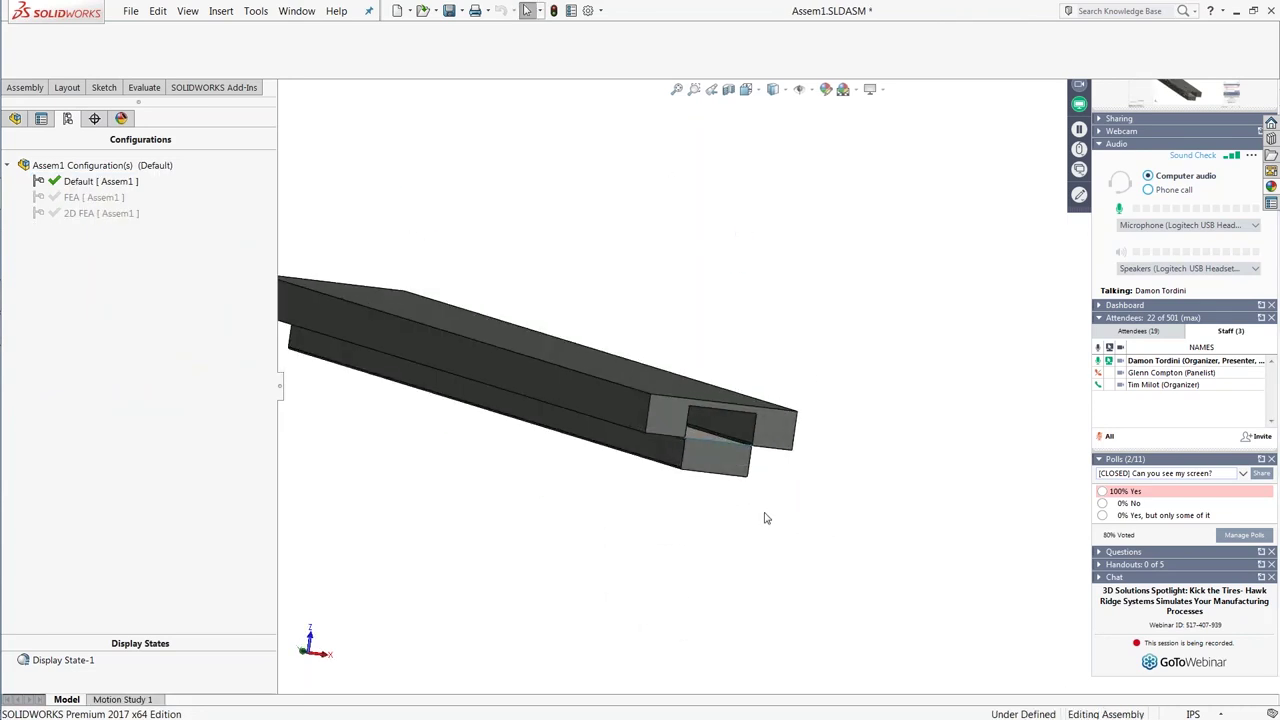
pyautogui.scroll(1, 766, 517)
pyautogui.moveTo(723, 511); pyautogui.dragTo(703, 597, button='middle')
pyautogui.scroll(-3, 674, 537)
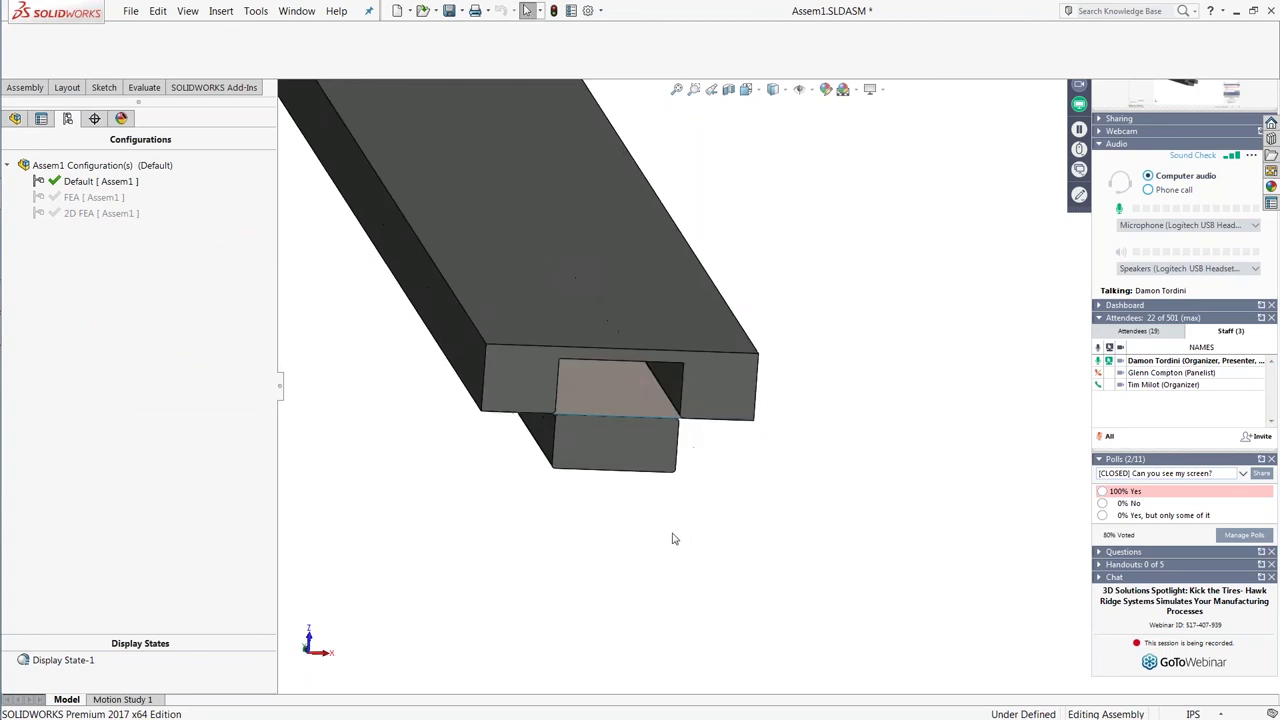
pyautogui.moveTo(658, 532); pyautogui.dragTo(626, 440, button='middle')
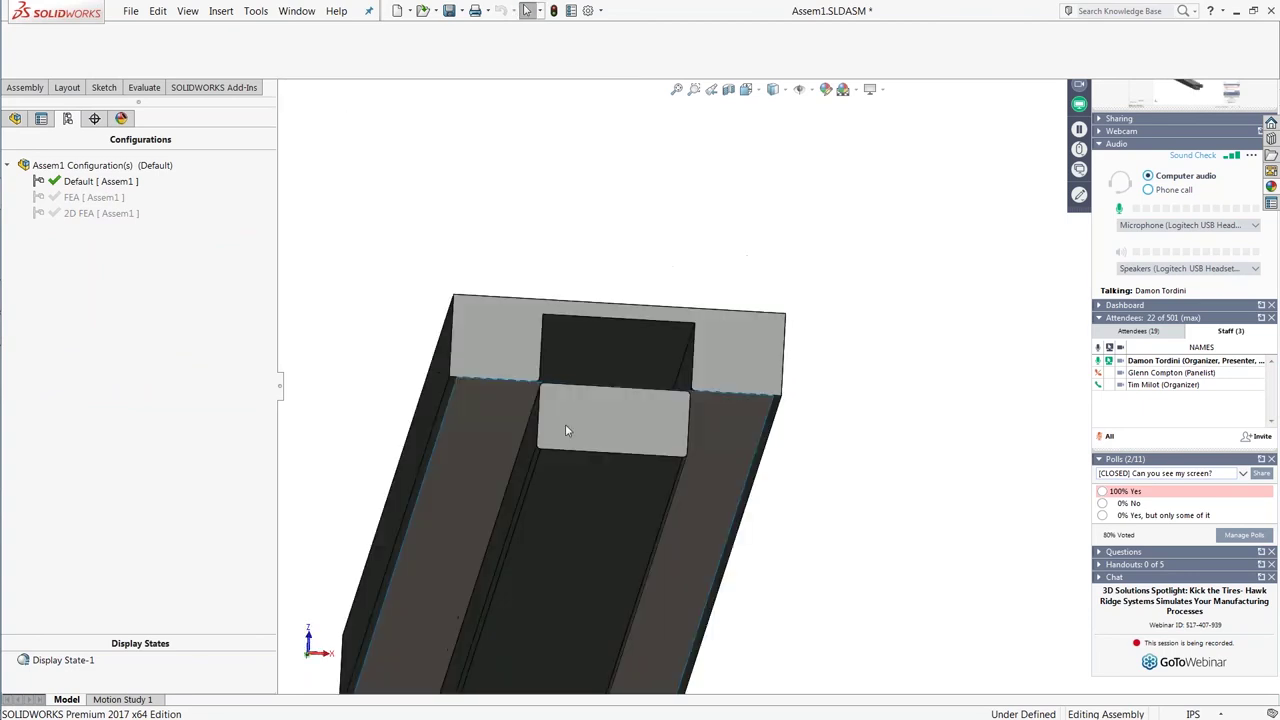
pyautogui.moveTo(500, 432); pyautogui.dragTo(360, 320, button='middle')
pyautogui.scroll(-3, 483, 491)
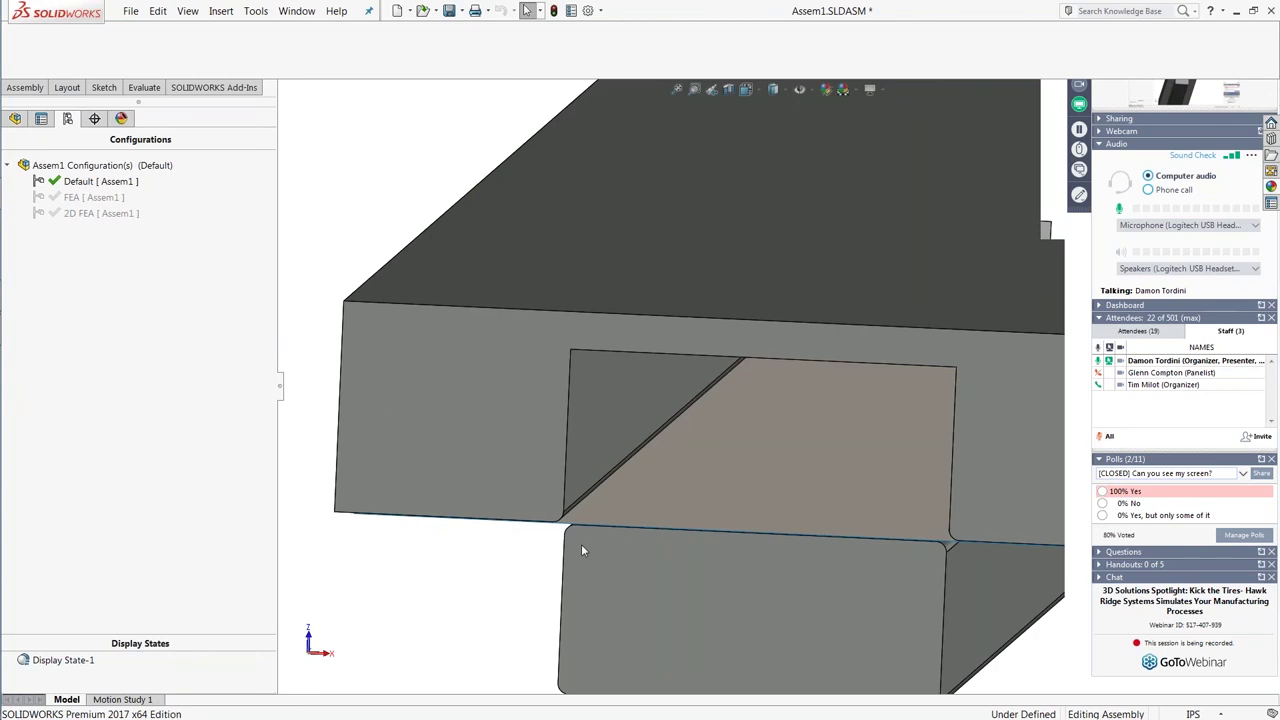
pyautogui.scroll(3, 534, 549)
pyautogui.scroll(2, 542, 553)
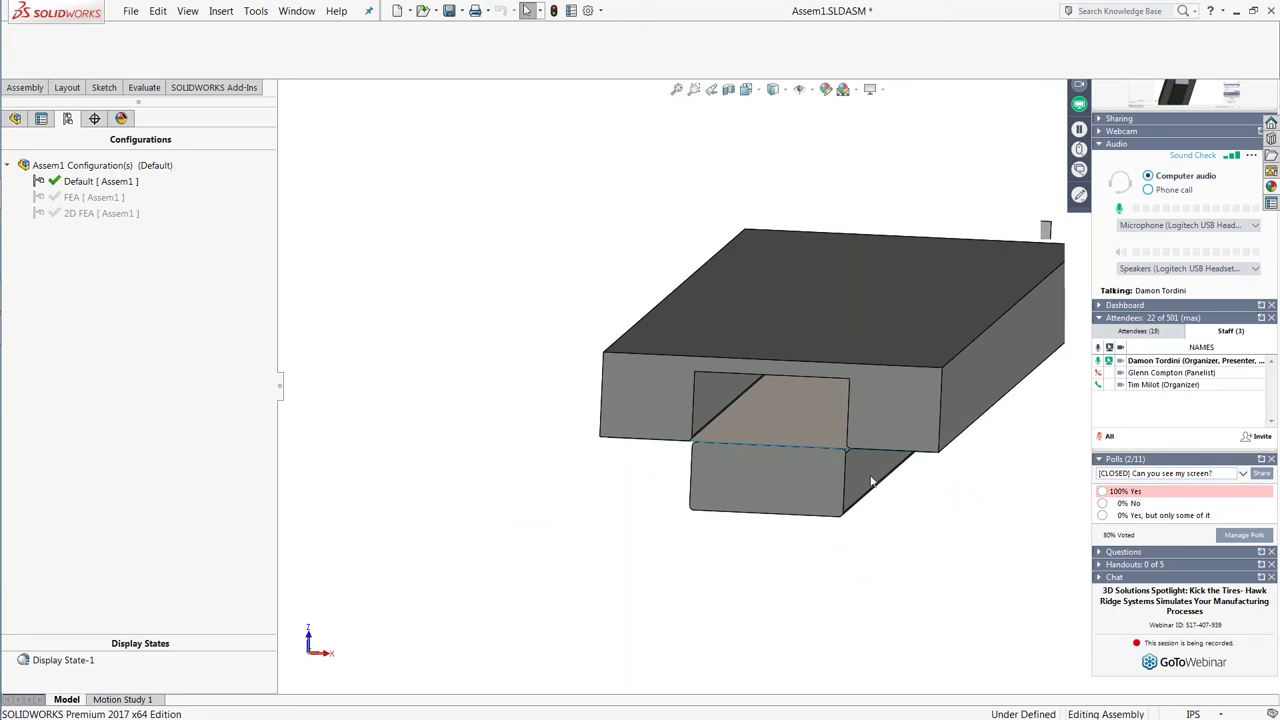
# Load the SOLIDWORKS Simulation add-in.
pyautogui.click(255, 89)
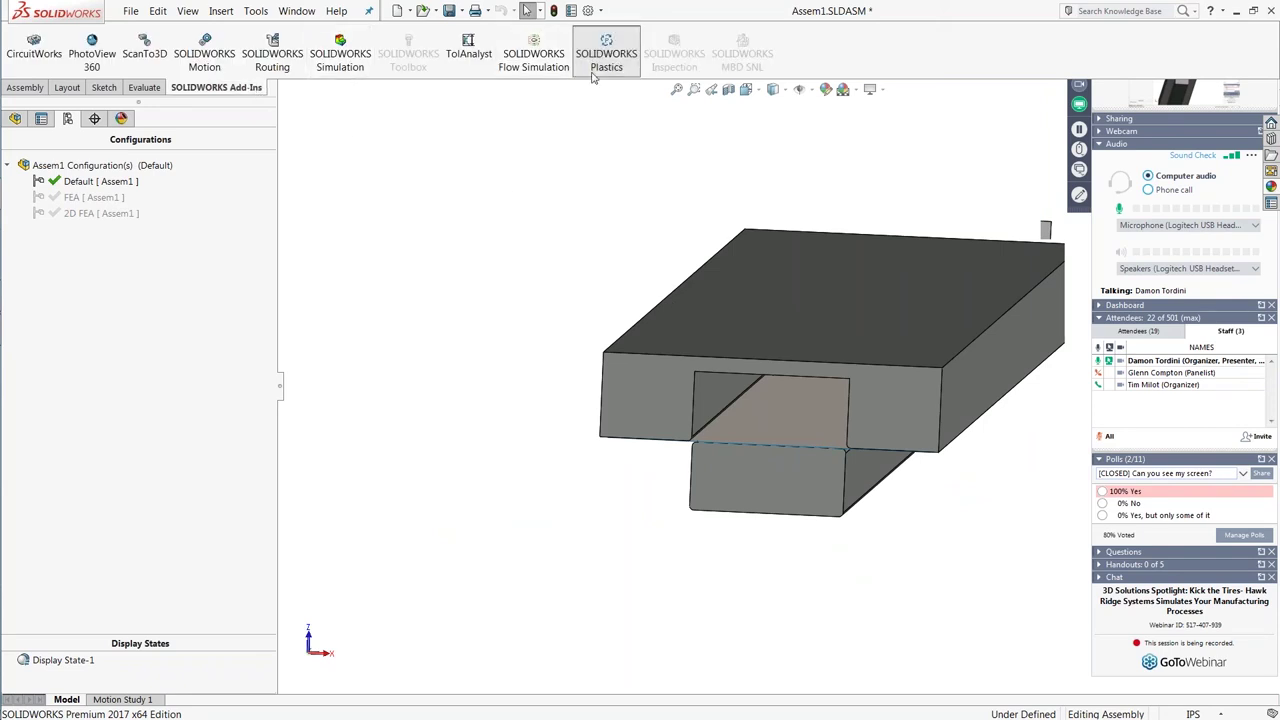
pyautogui.click(355, 65)
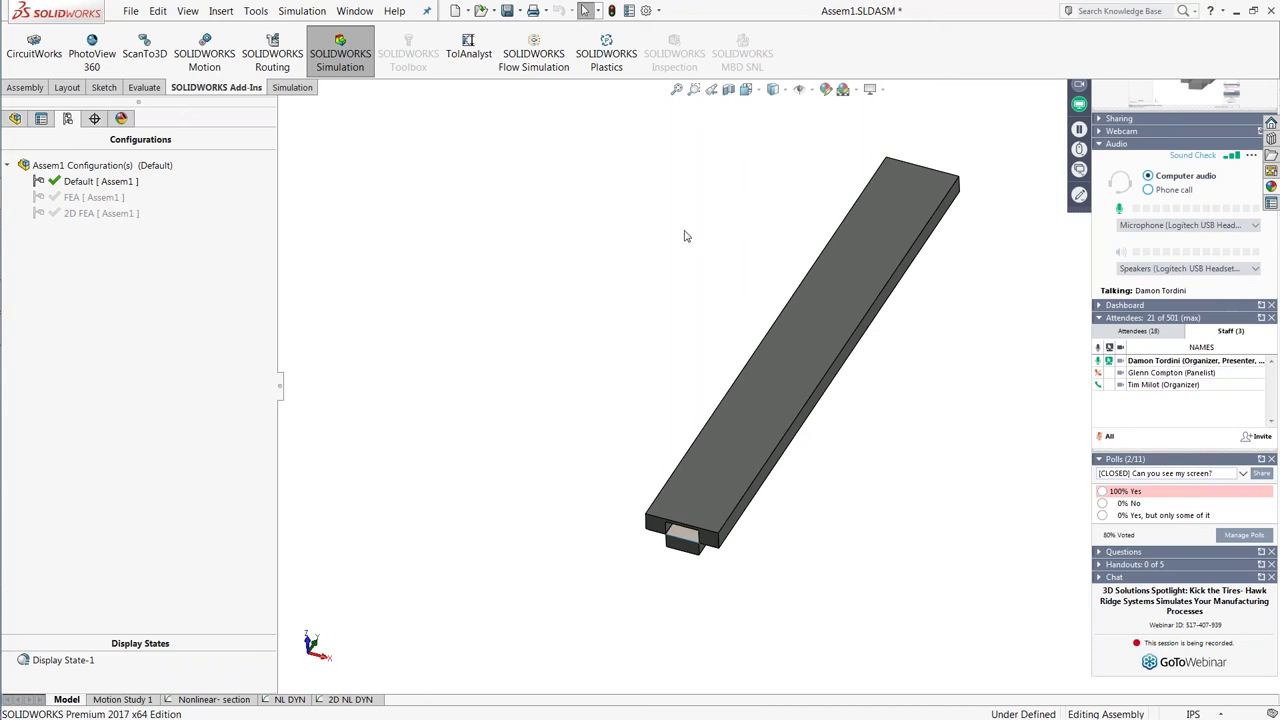
pyautogui.click(292, 87)
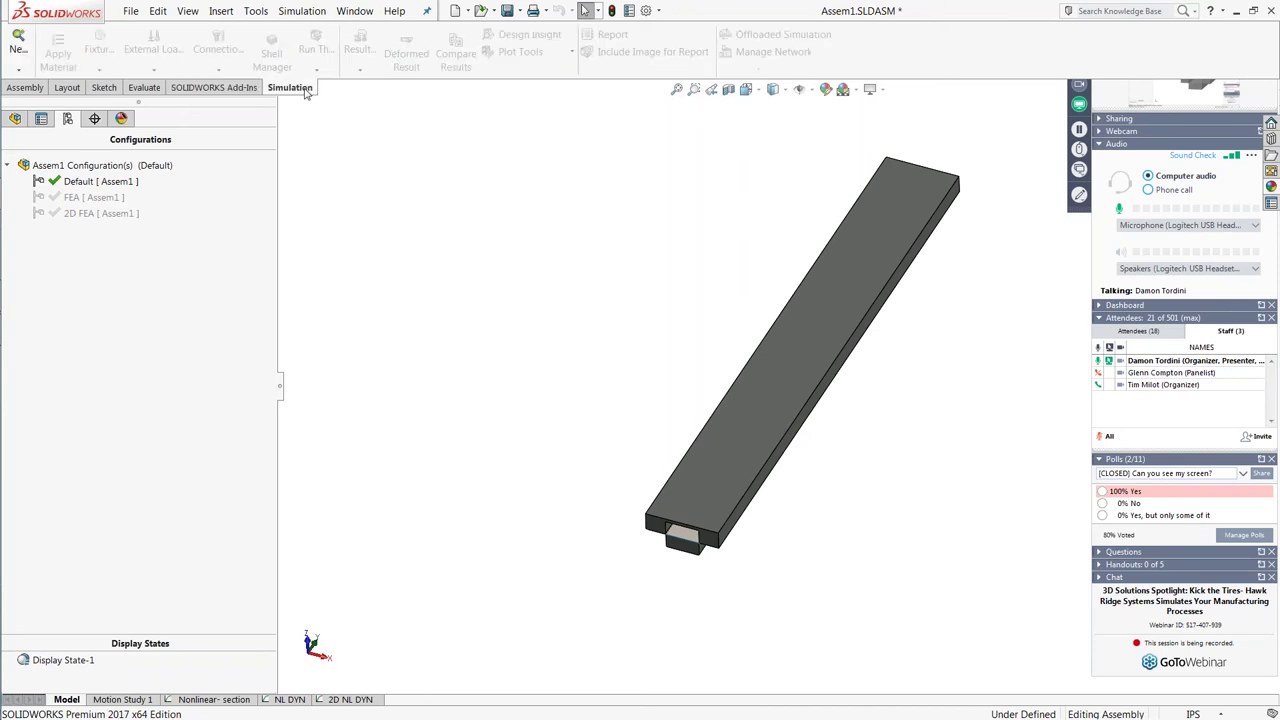
pyautogui.click(24, 70)
pyautogui.click(30, 86)
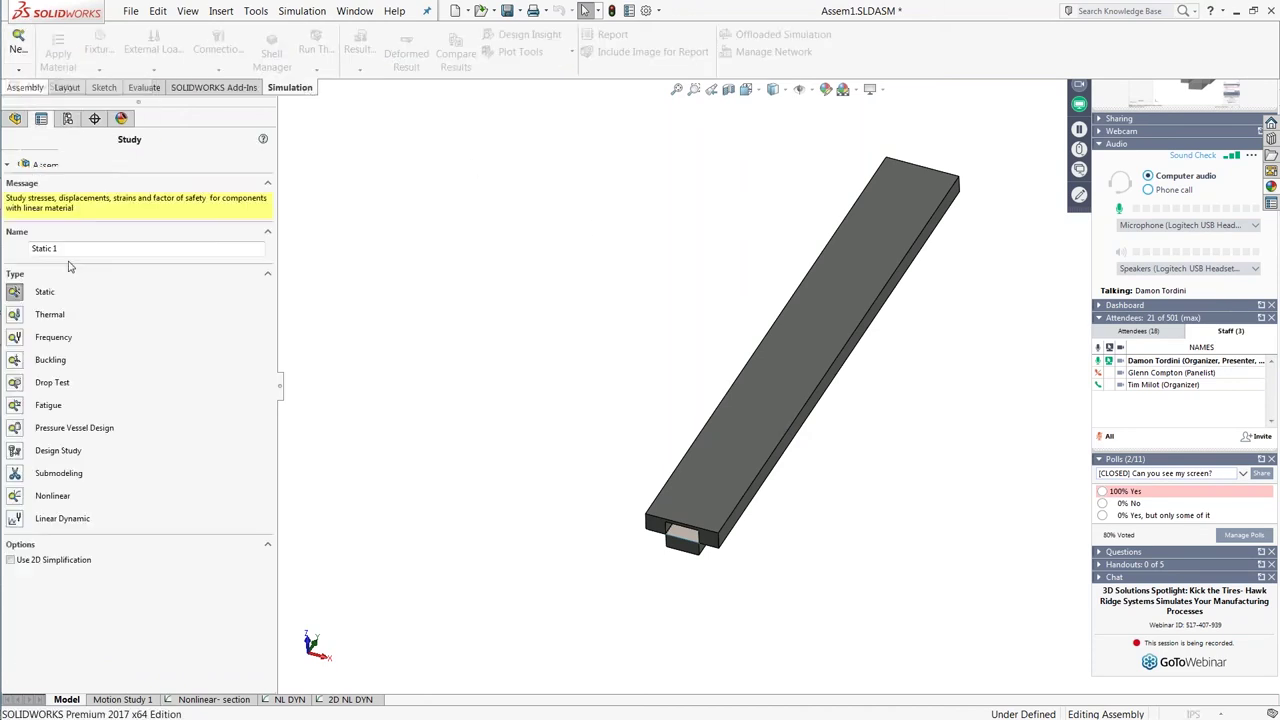
pyautogui.click(34, 497)
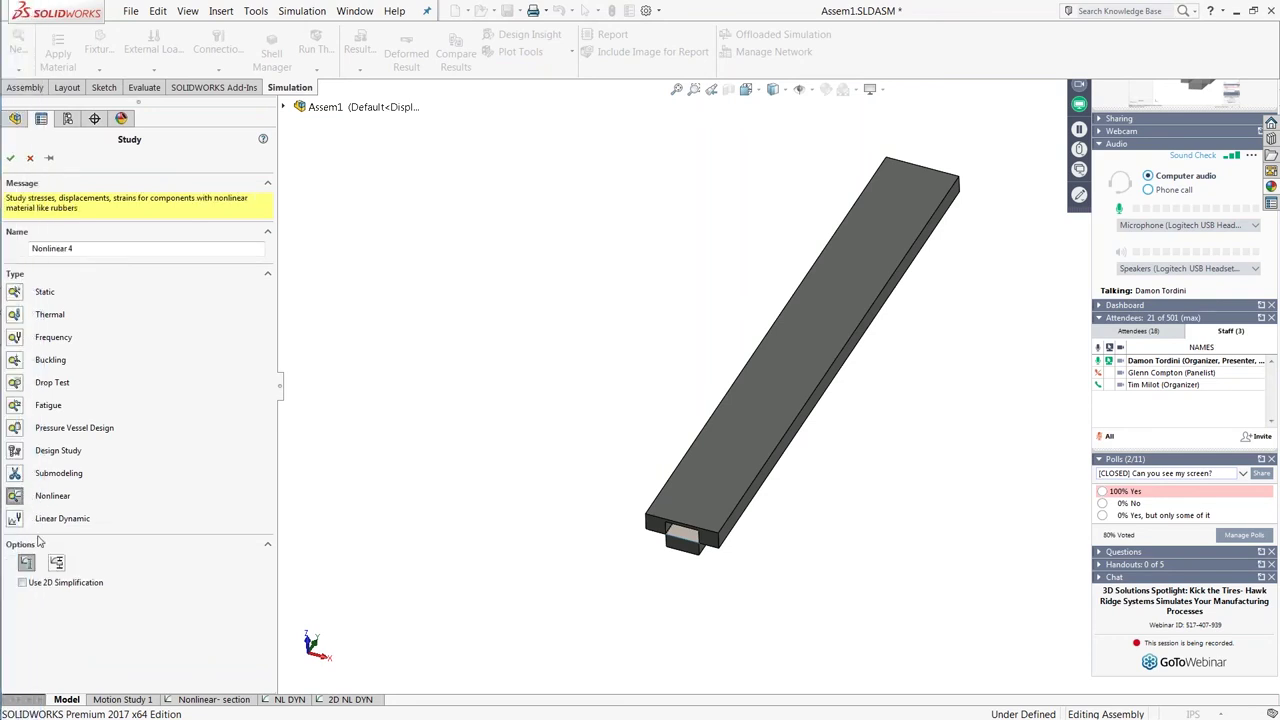
pyautogui.click(47, 585)
pyautogui.click(30, 158)
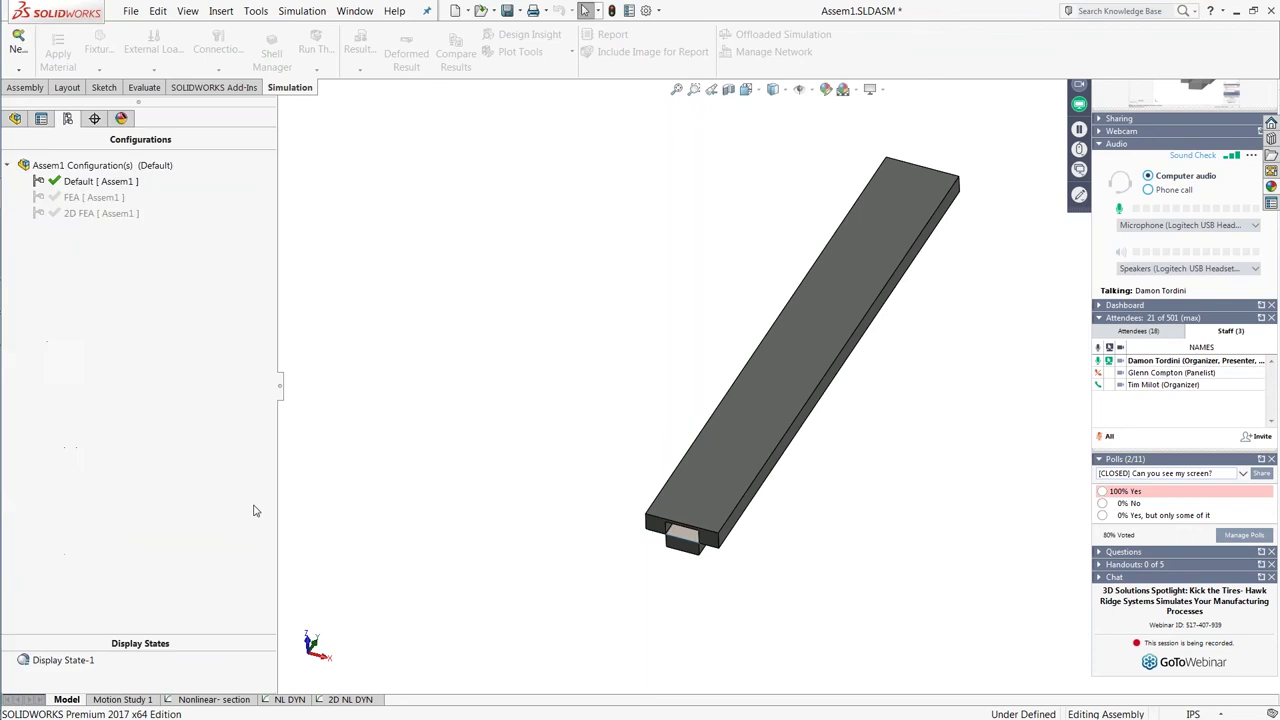
# Open the 2D NL DYN study, check what is wrong with it, and activate its associated SOLIDWORKS configuration.
pyautogui.click(338, 700)
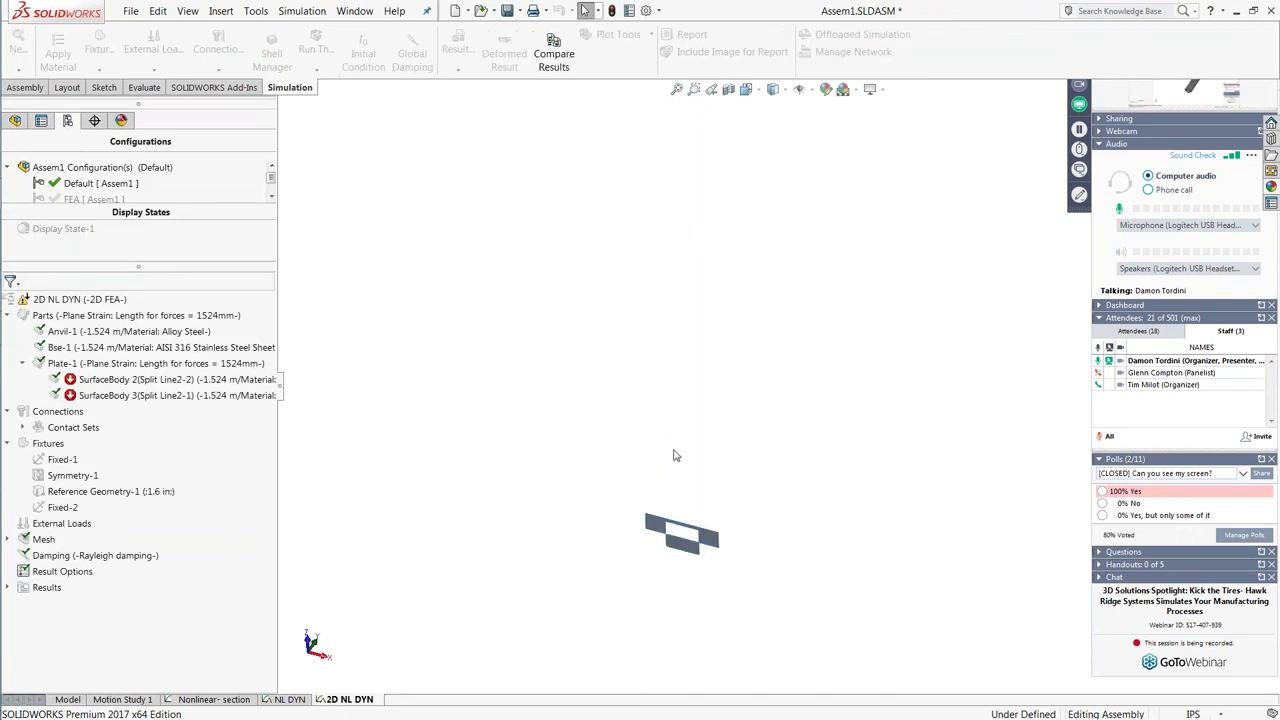
pyautogui.scroll(-4, 672, 450)
pyautogui.rightClick(105, 300)
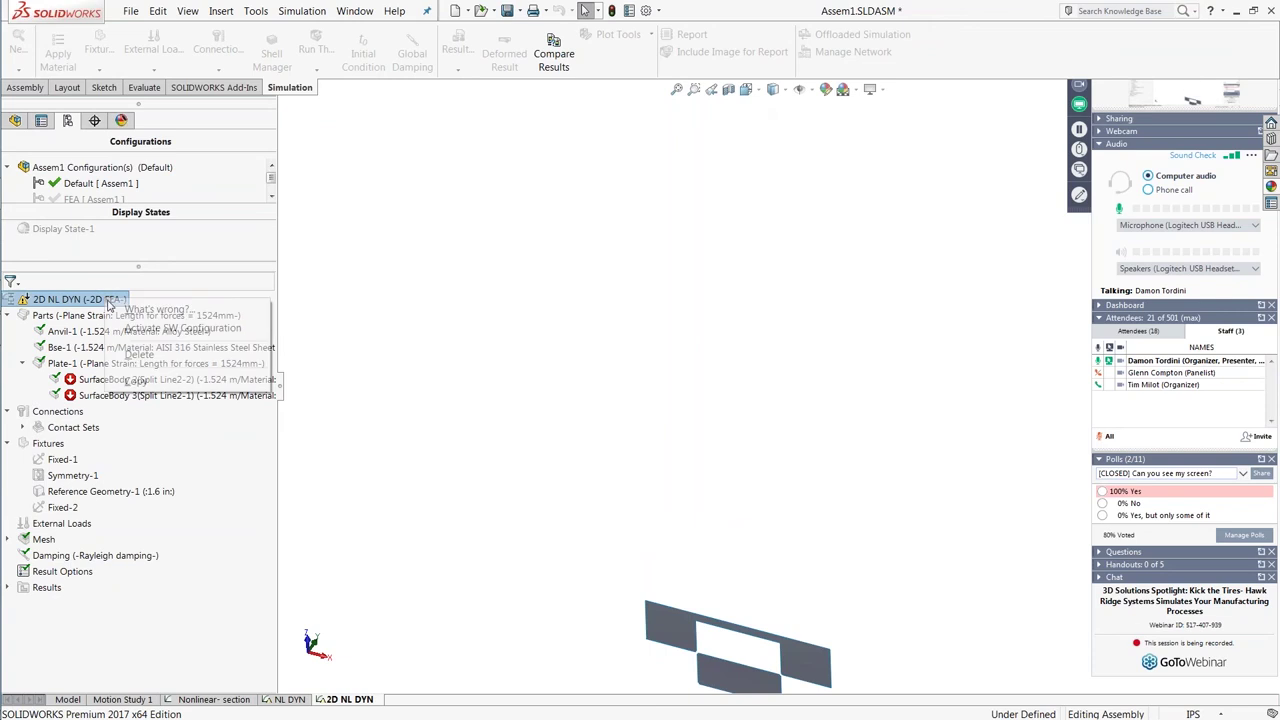
pyautogui.click(300, 306)
pyautogui.click(831, 268)
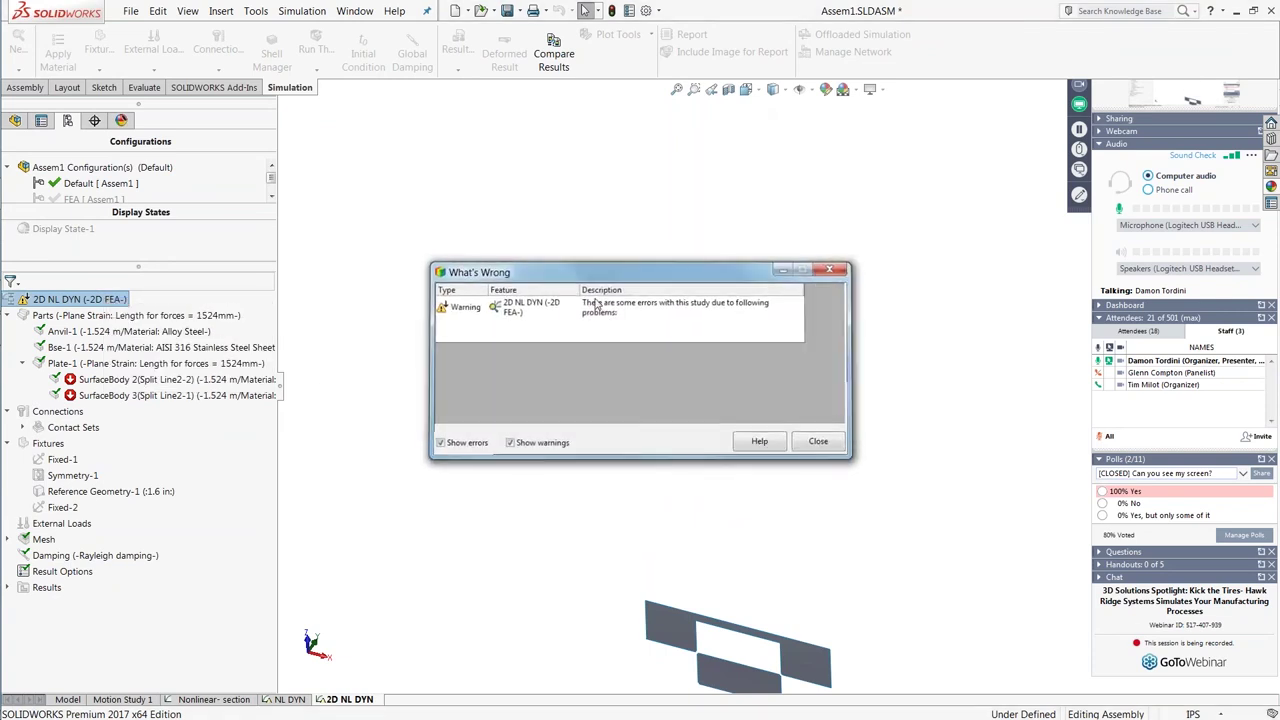
pyautogui.rightClick(127, 303)
pyautogui.click(165, 328)
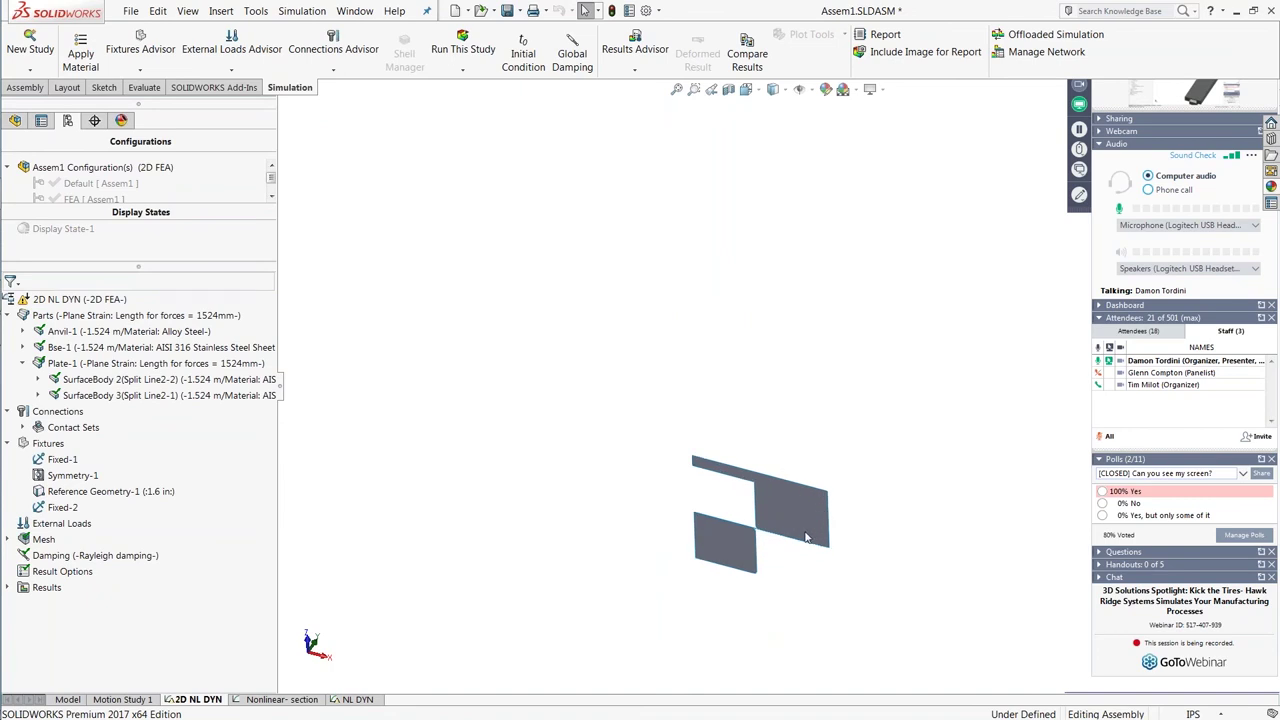
# Review the material properties and plasticity model type assigned to the Bse-1 part in the 2D NL DYN study.
pyautogui.click(746, 89)
pyautogui.click(763, 171)
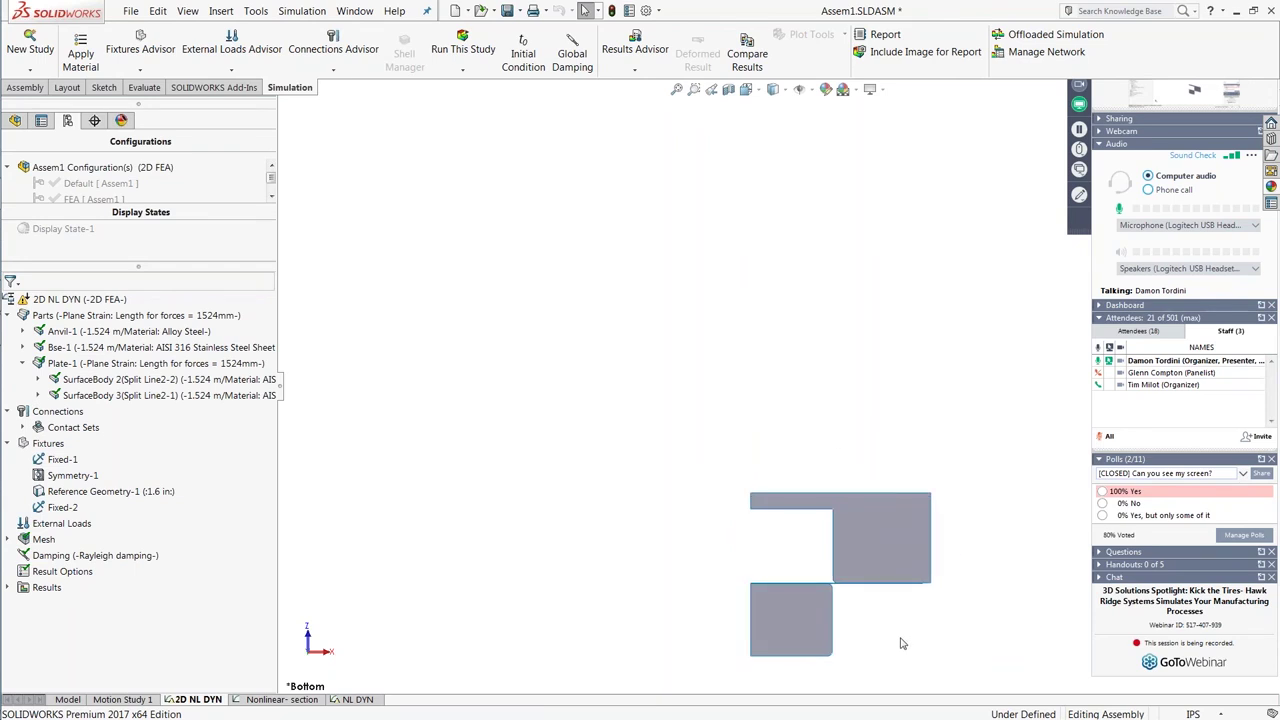
pyautogui.scroll(-4, 898, 640)
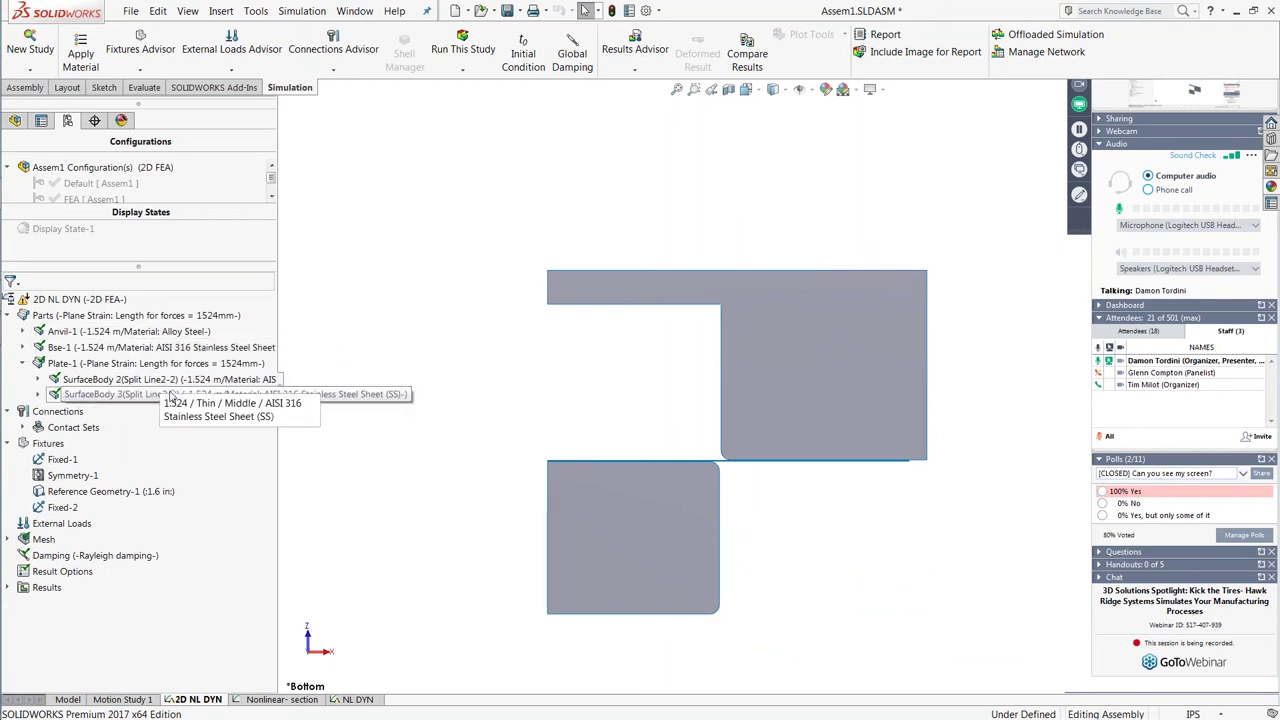
pyautogui.rightClick(173, 347)
pyautogui.click(198, 365)
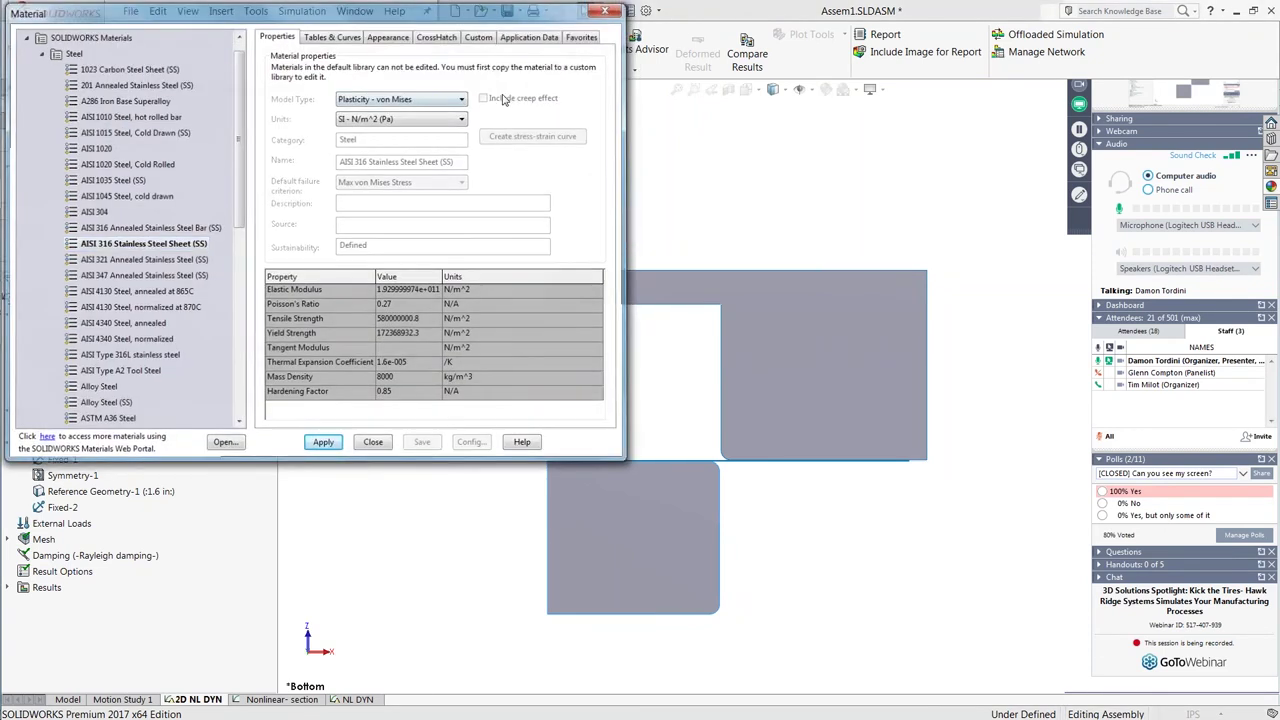
pyautogui.press('Escape')
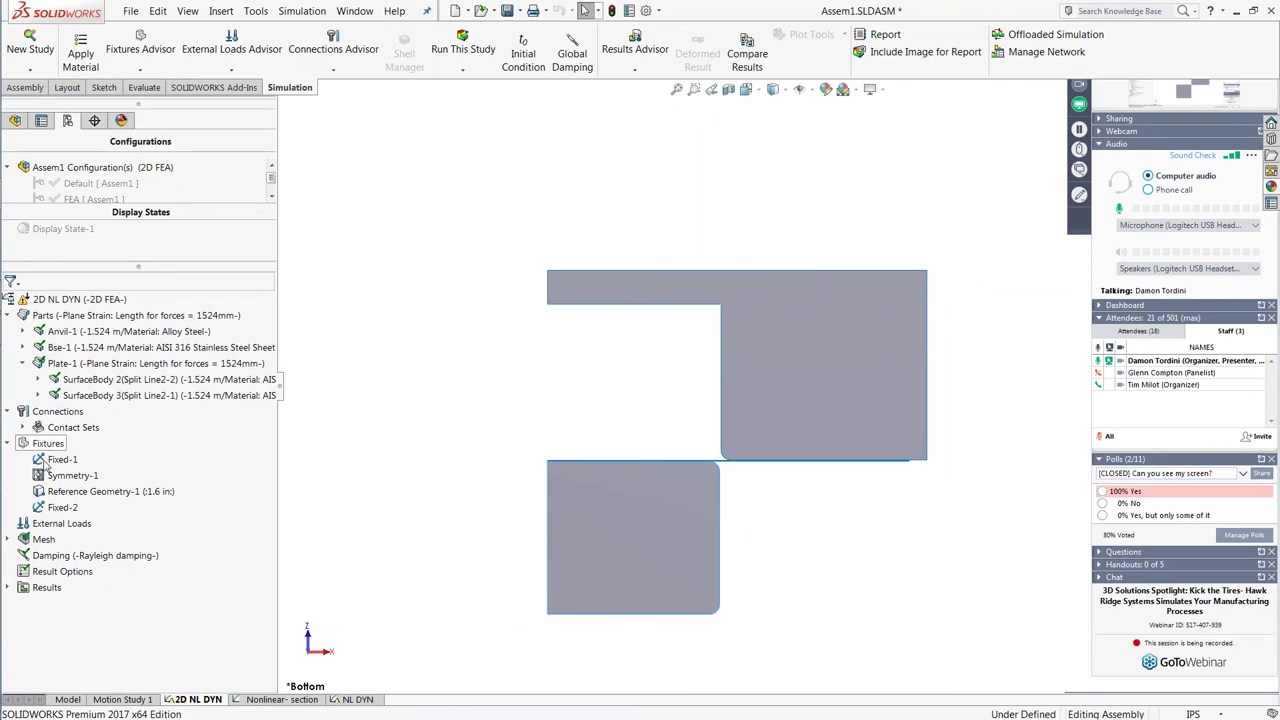
# Calculate a contact visualization plot for the whole assembly, examine the contact edges between anvil, plate and base, and close the plot.
pyautogui.rightClick(60, 413)
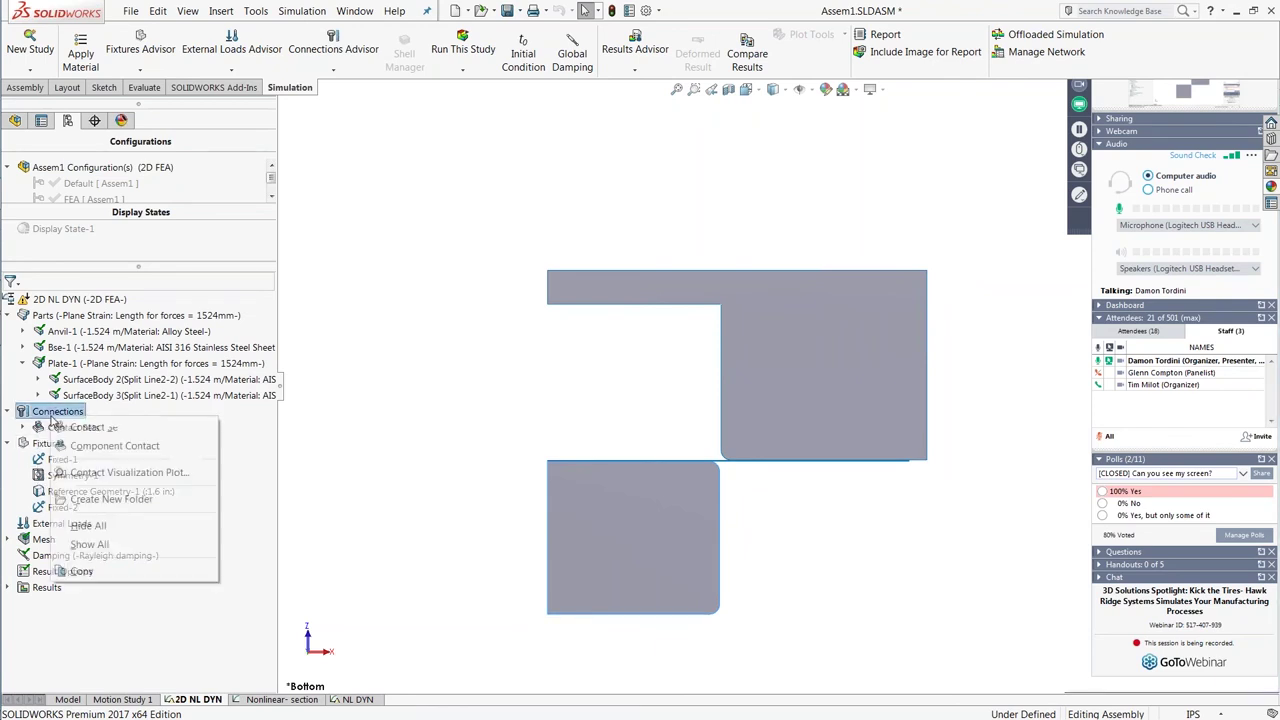
pyautogui.click(111, 474)
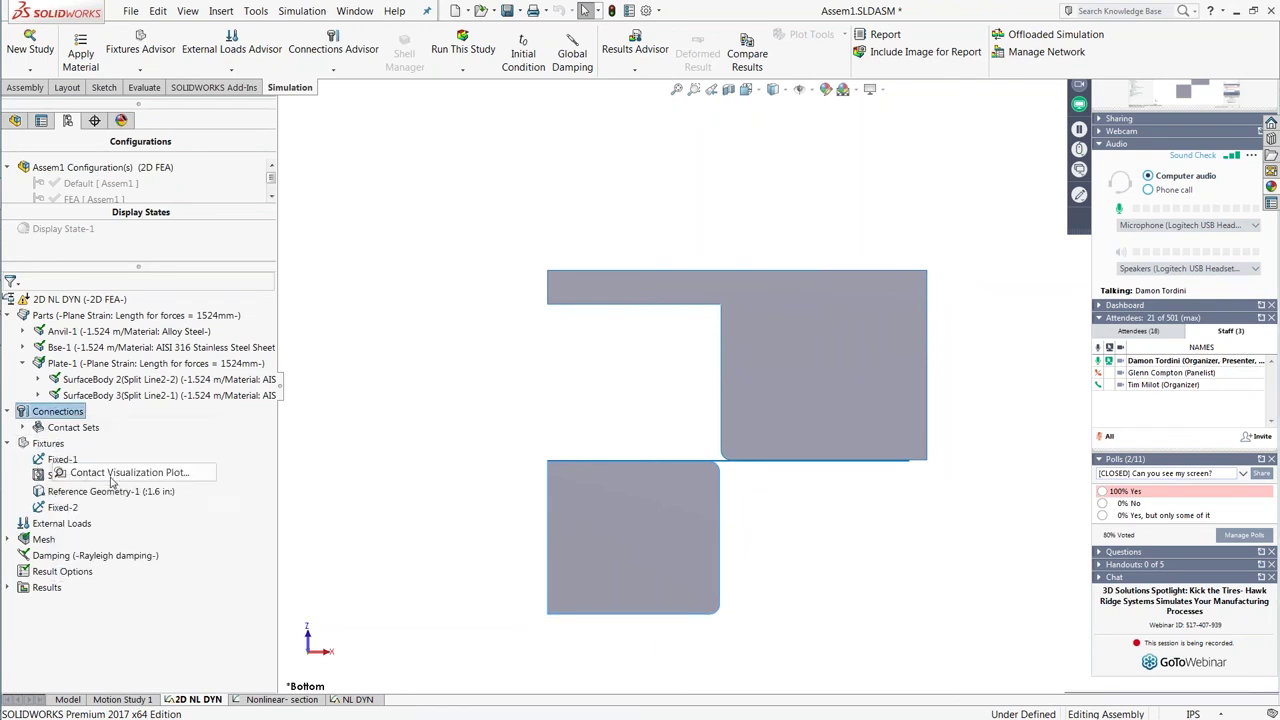
pyautogui.click(140, 268)
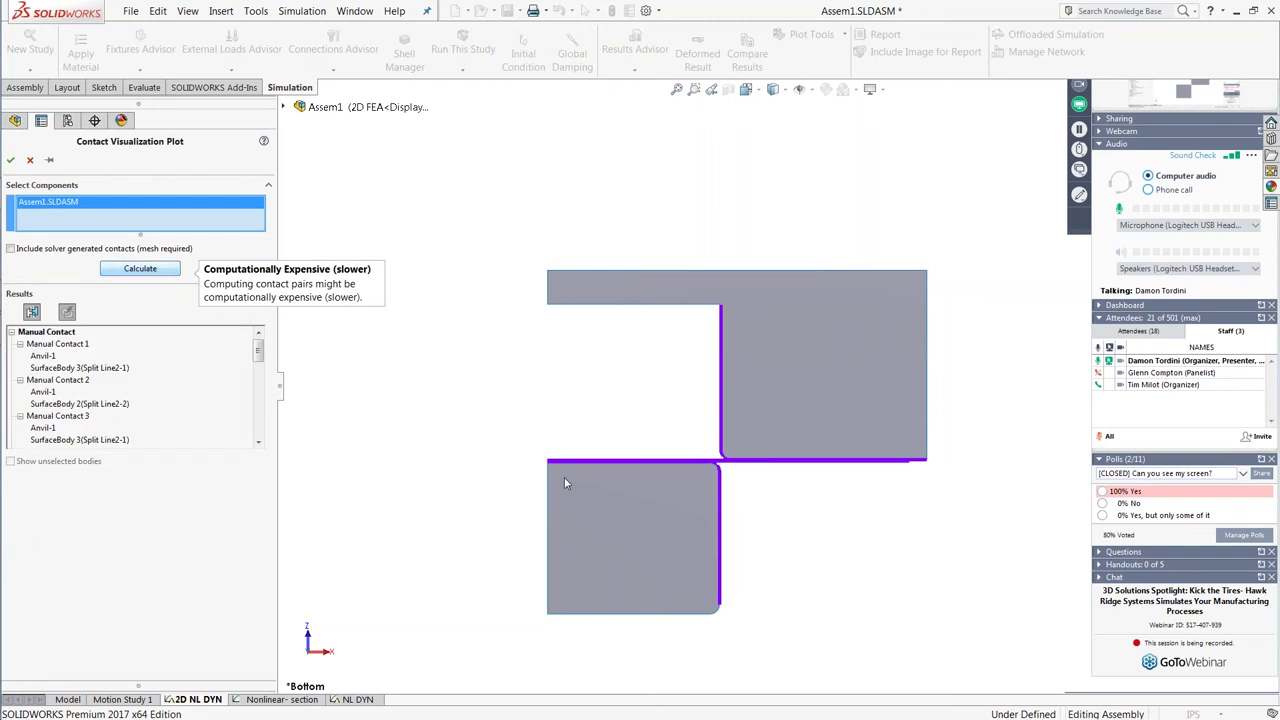
pyautogui.scroll(-4, 564, 483)
pyautogui.scroll(2, 831, 388)
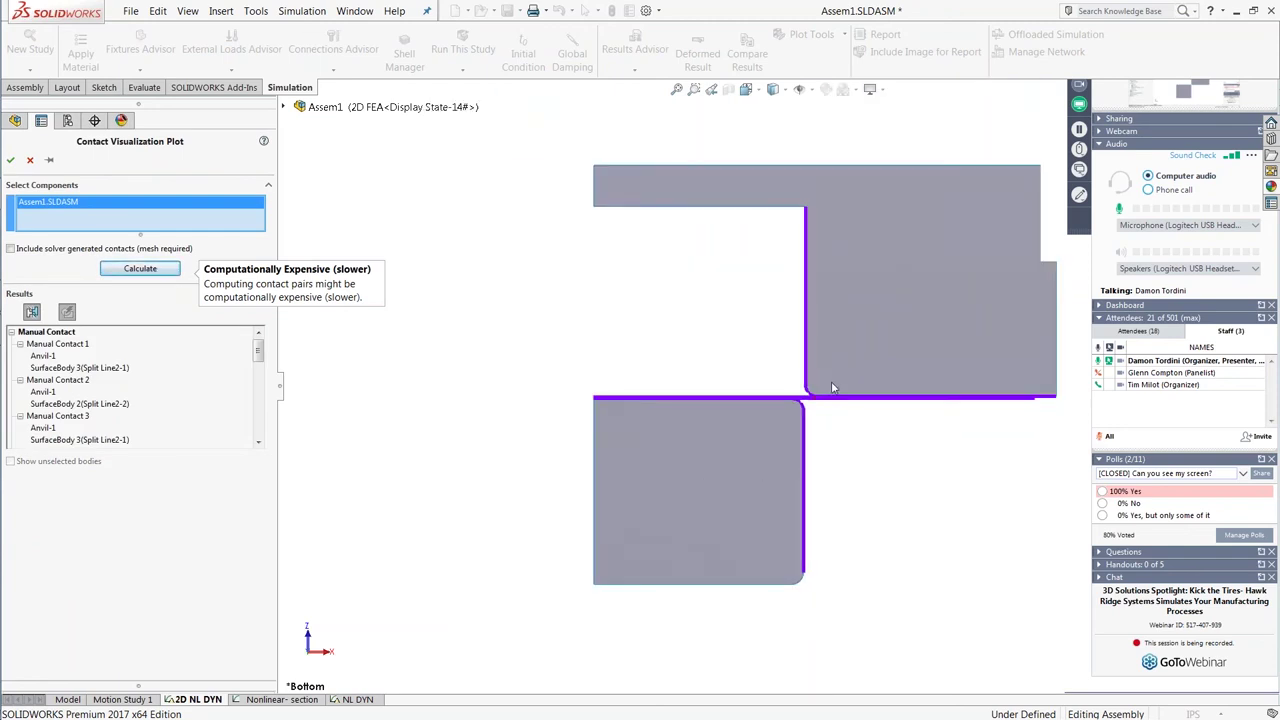
pyautogui.scroll(-1, 826, 363)
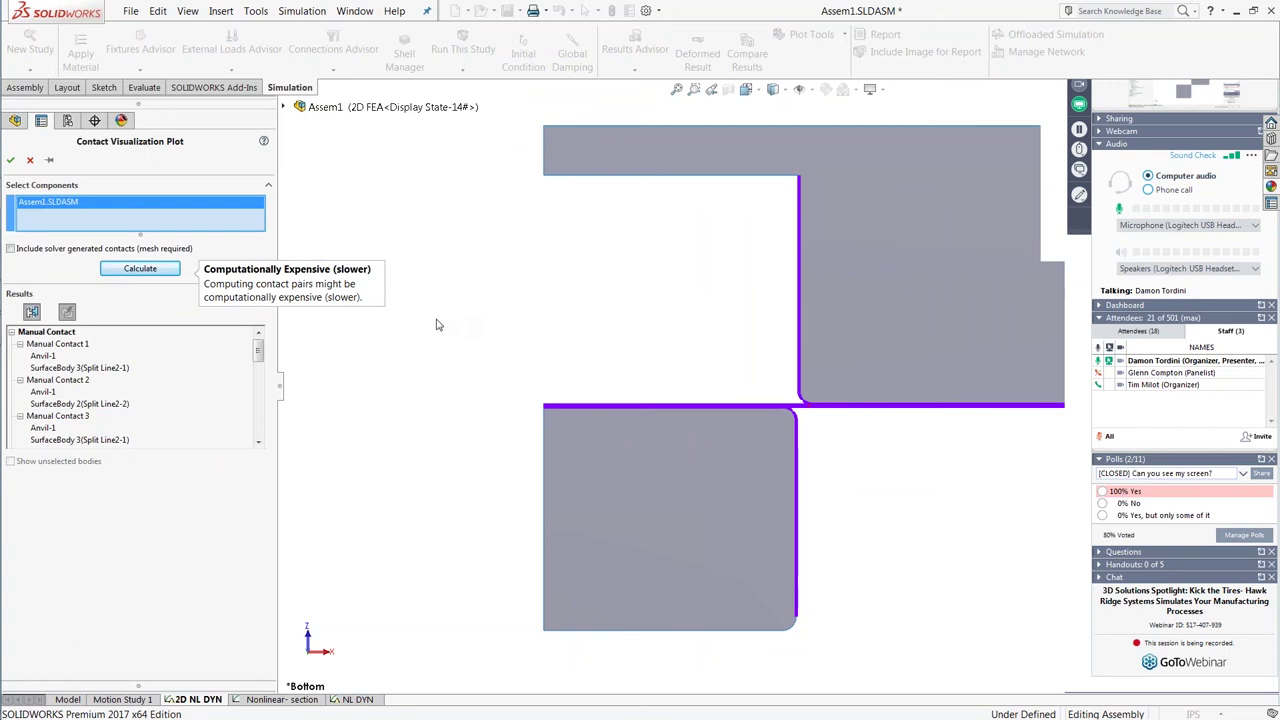
pyautogui.click(30, 161)
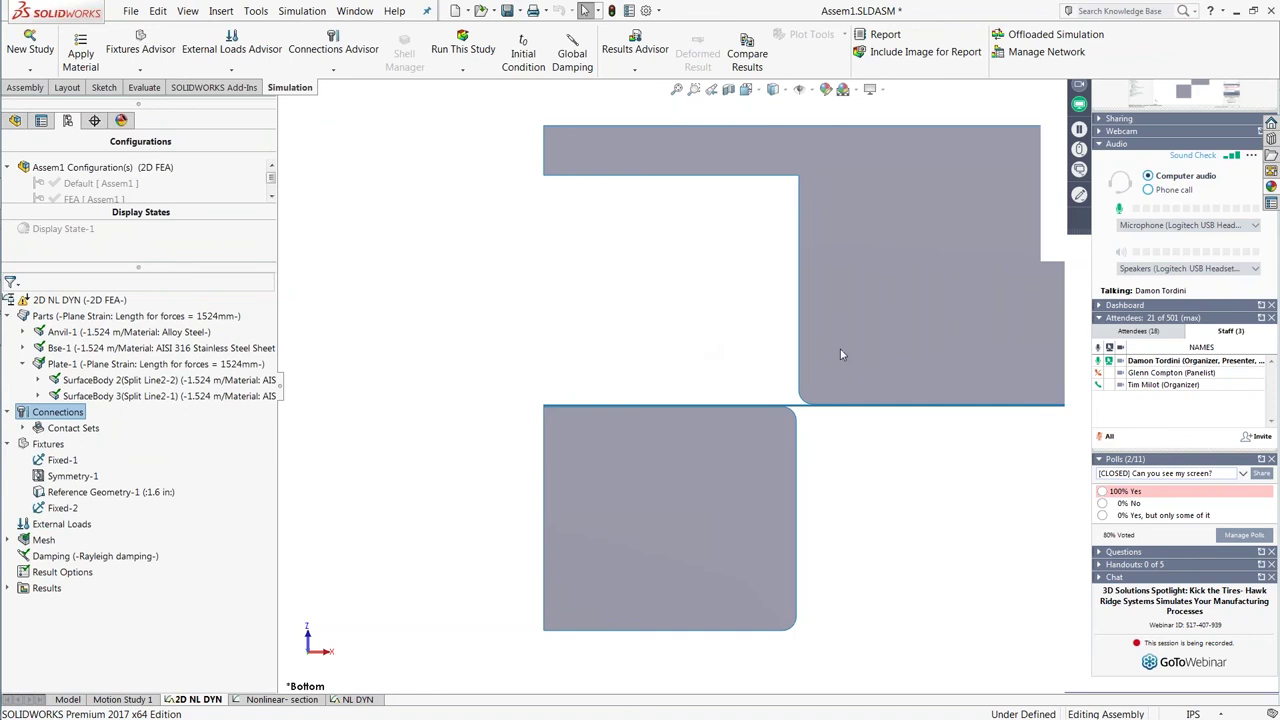
# Highlight the Reference Geometry-1 fixture, and show the study's mesh to examine it around the rounded tool corners and thin plate.
pyautogui.click(139, 497)
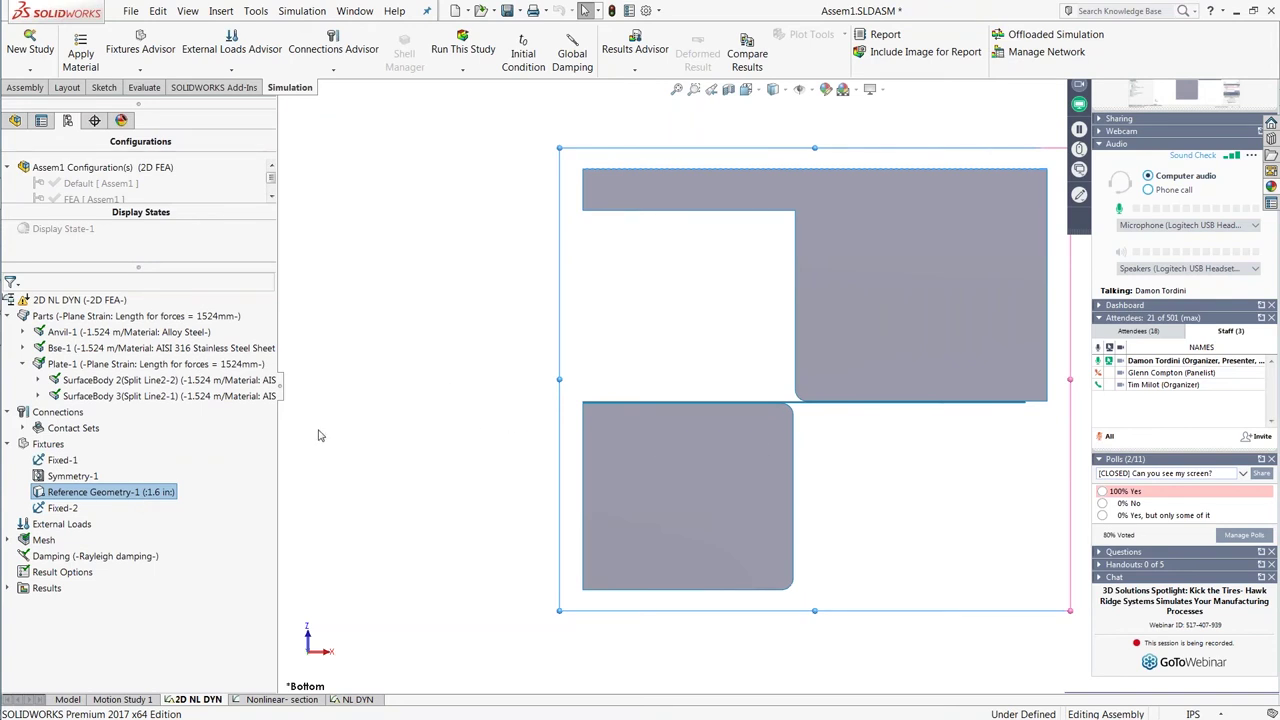
pyautogui.rightClick(45, 540)
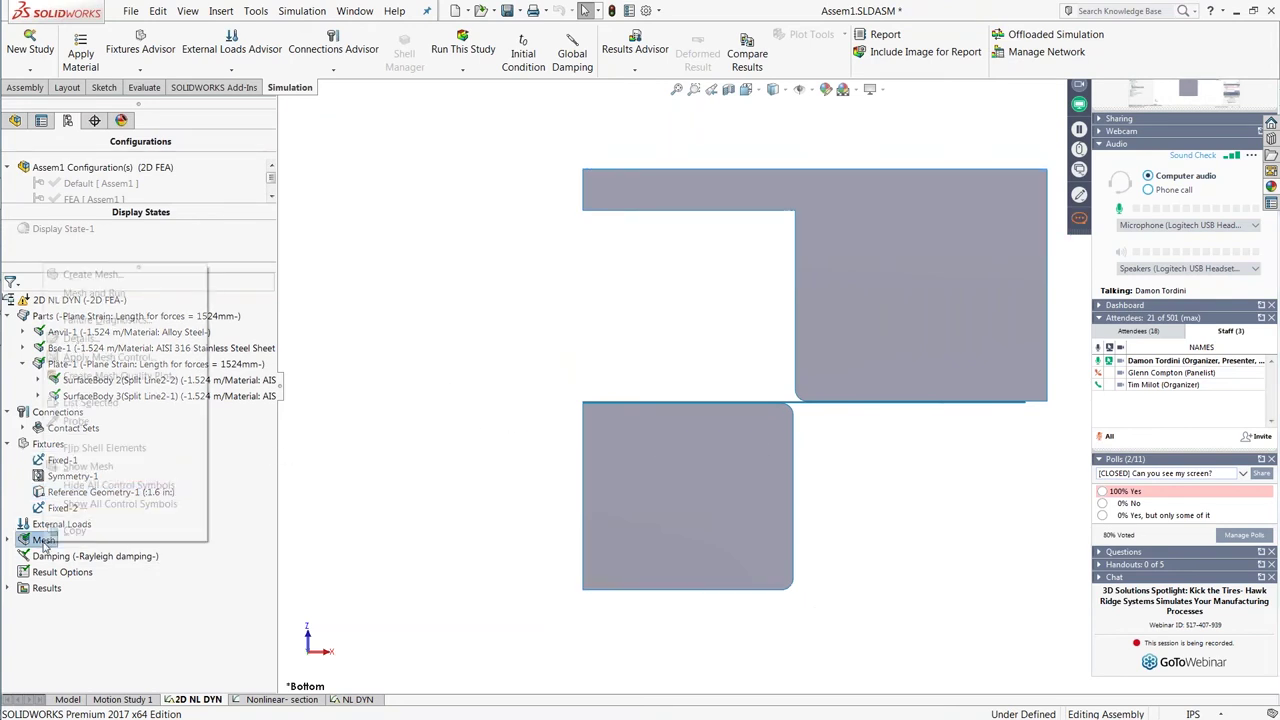
pyautogui.click(100, 466)
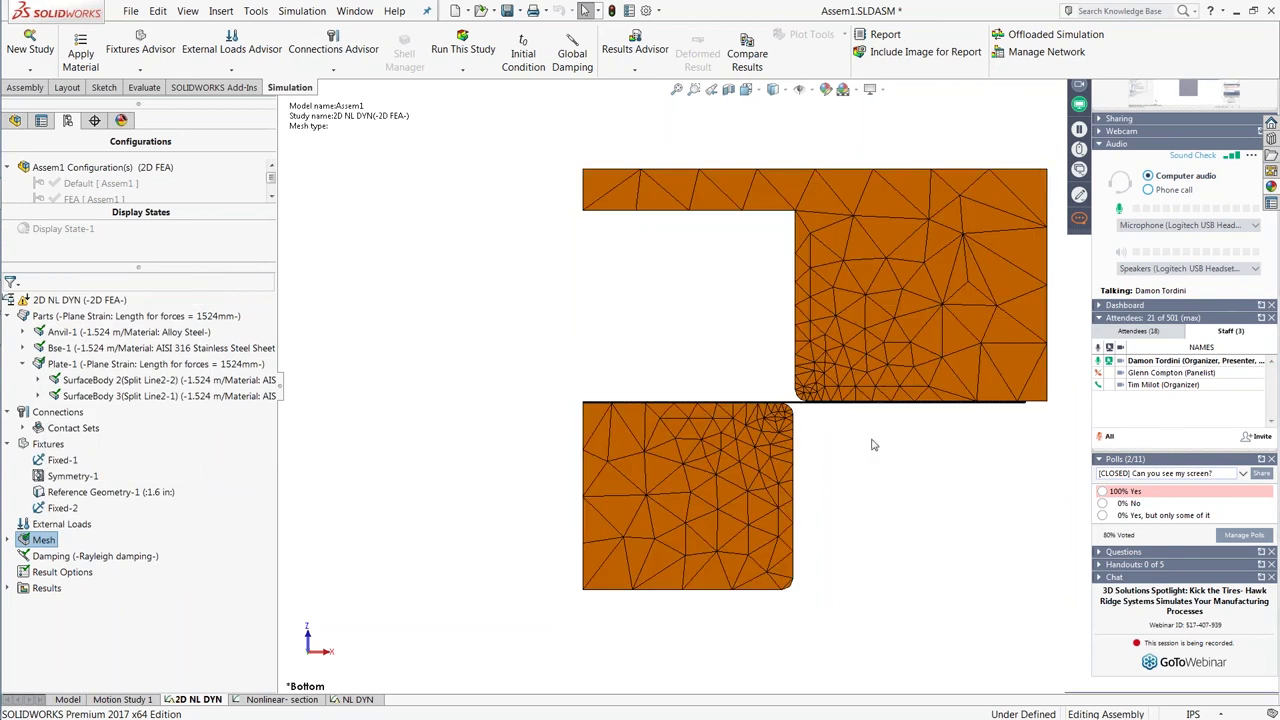
pyautogui.scroll(-1, 997, 451)
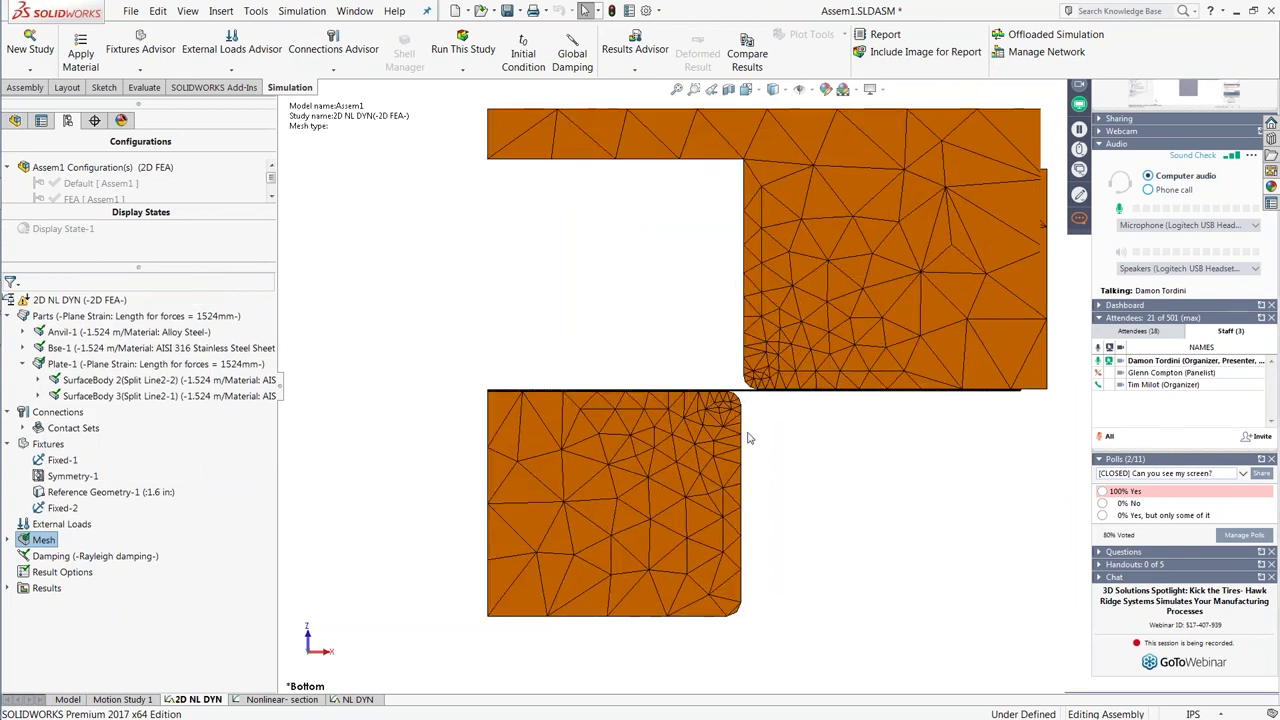
pyautogui.scroll(-4, 700, 400)
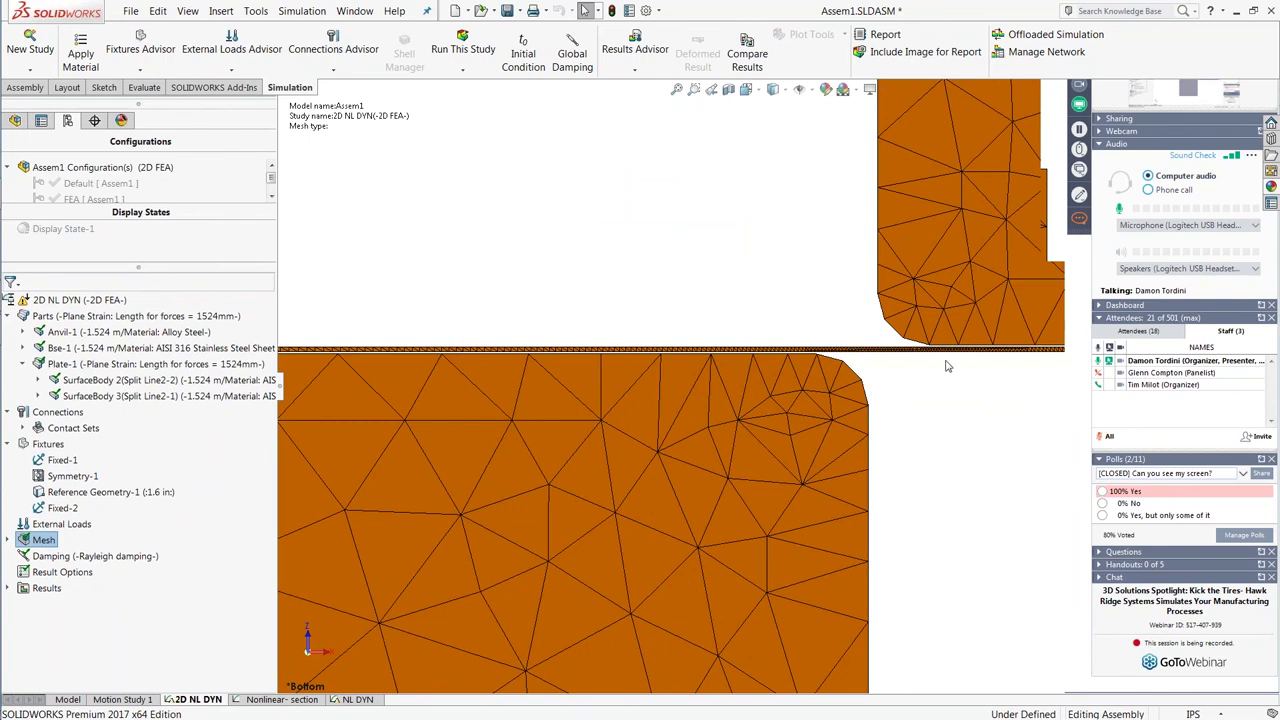
# Examine the plate's mesh up close between the rounded corners of the anvil and the base.
pyautogui.scroll(-4, 947, 366)
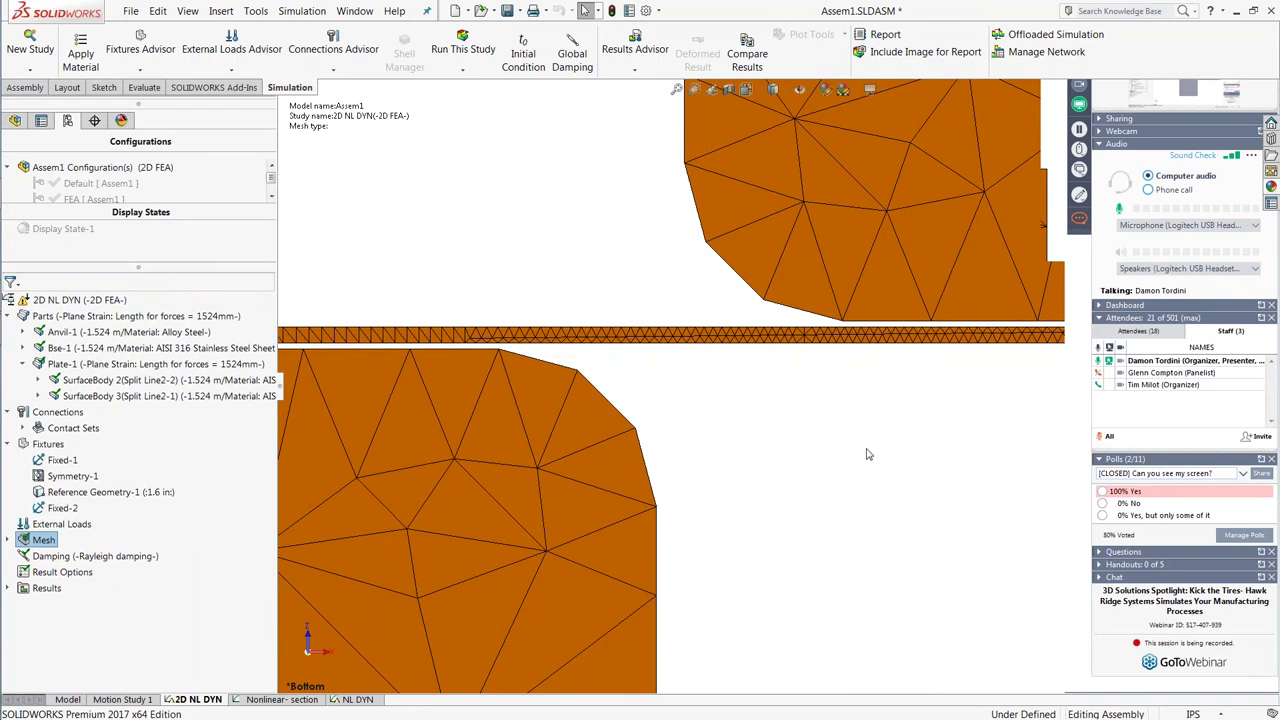
pyautogui.scroll(3, 866, 460)
pyautogui.scroll(5, 866, 460)
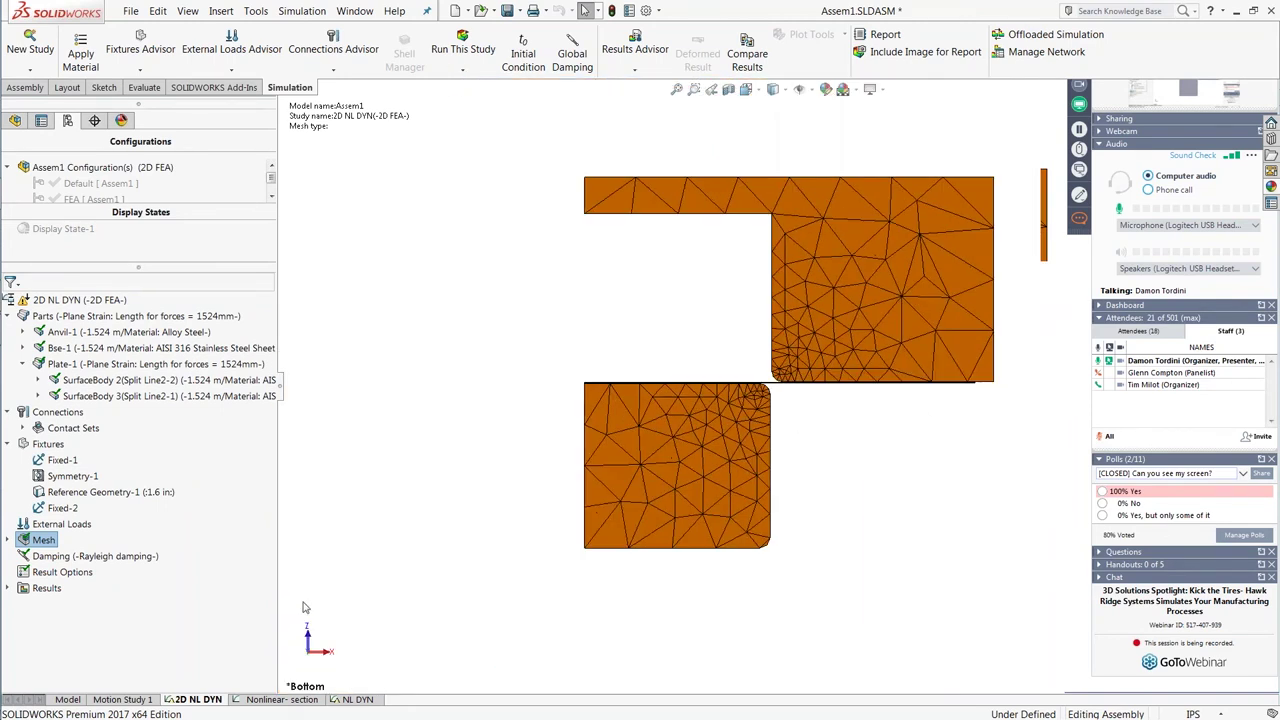
# Read the solver messages for the 2D NL DYN study results and close the message window.
pyautogui.rightClick(47, 589)
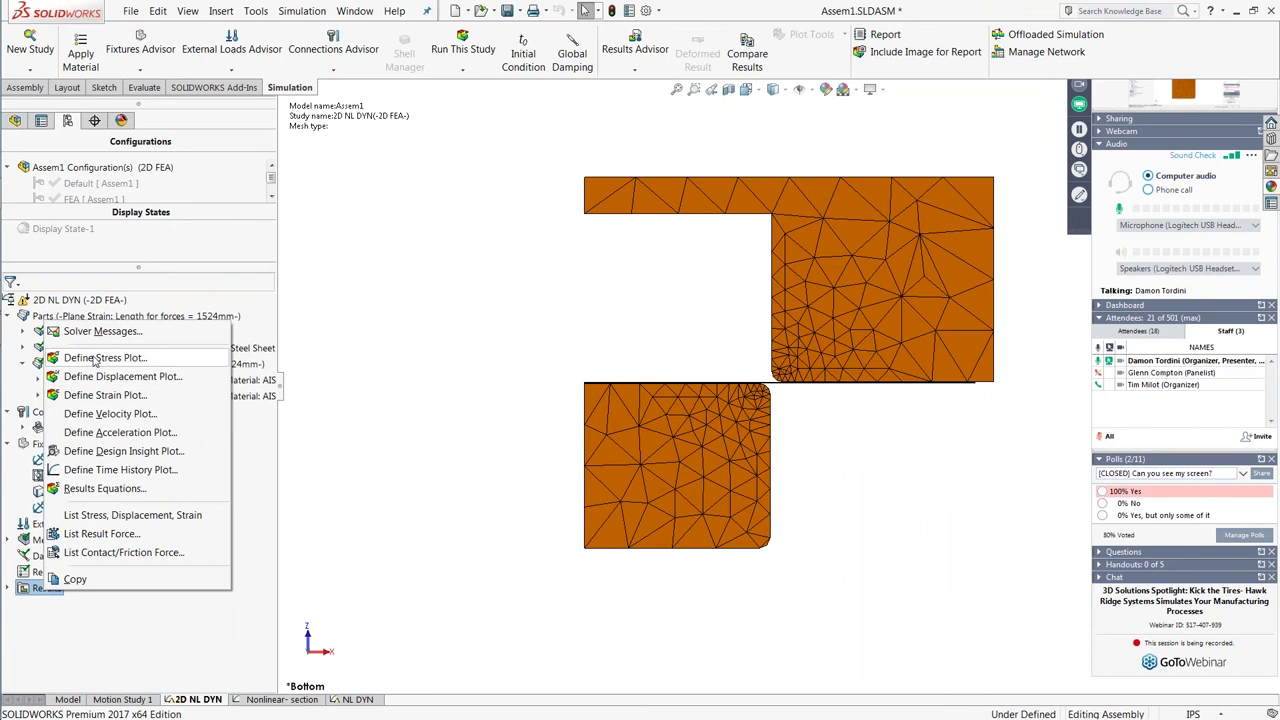
pyautogui.click(102, 331)
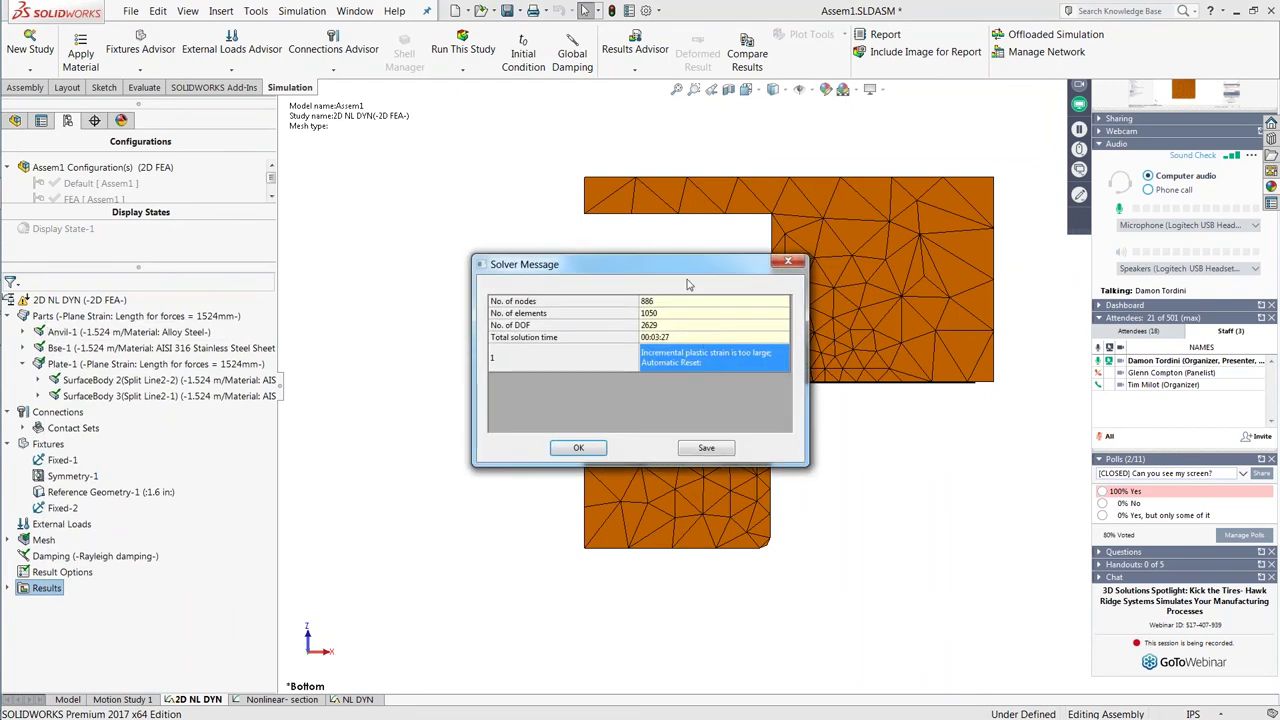
pyautogui.moveTo(686, 271); pyautogui.dragTo(431, 270)
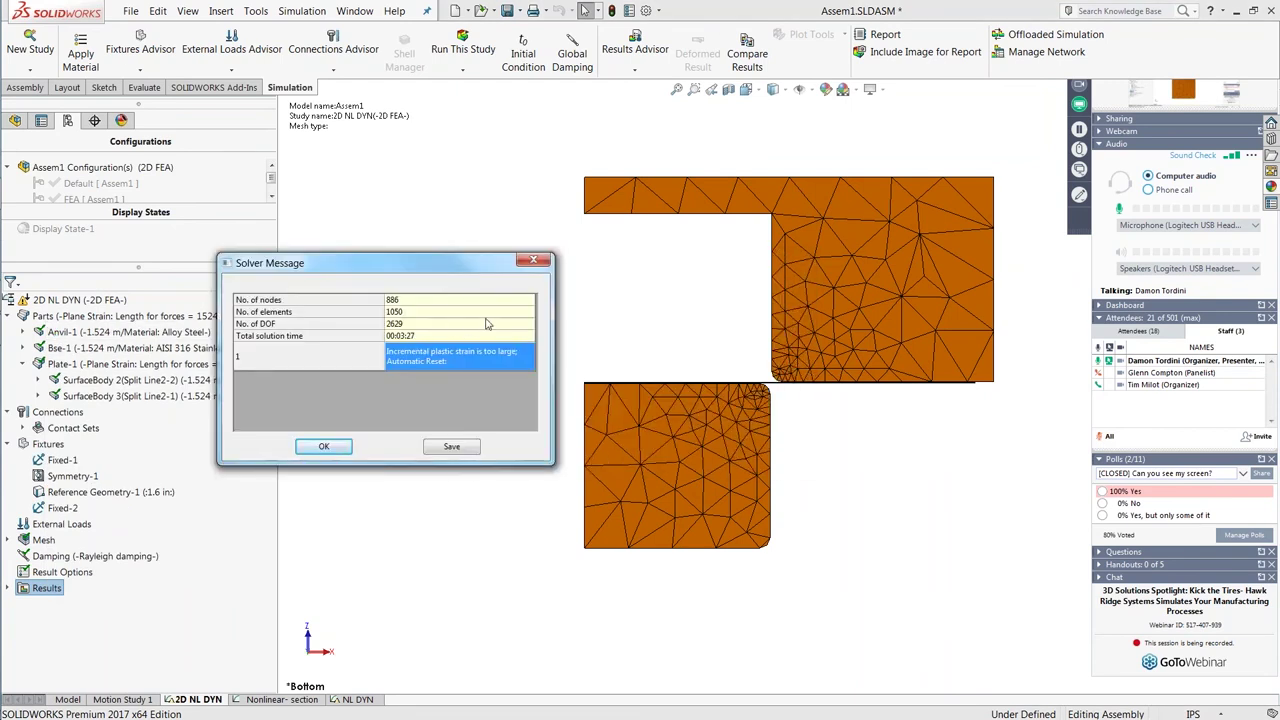
pyautogui.click(533, 260)
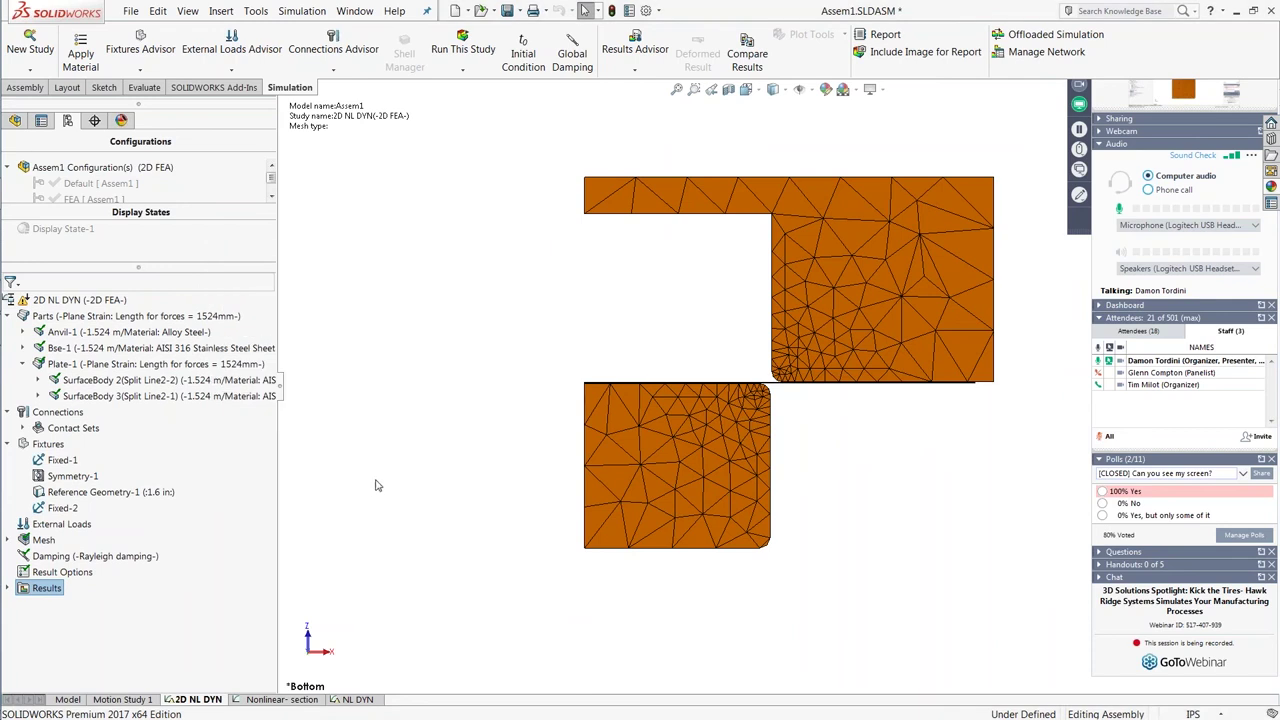
# Show the Strain1 equivalent strain plot, play its animation over the whole bend, and close the animation.
pyautogui.click(15, 590)
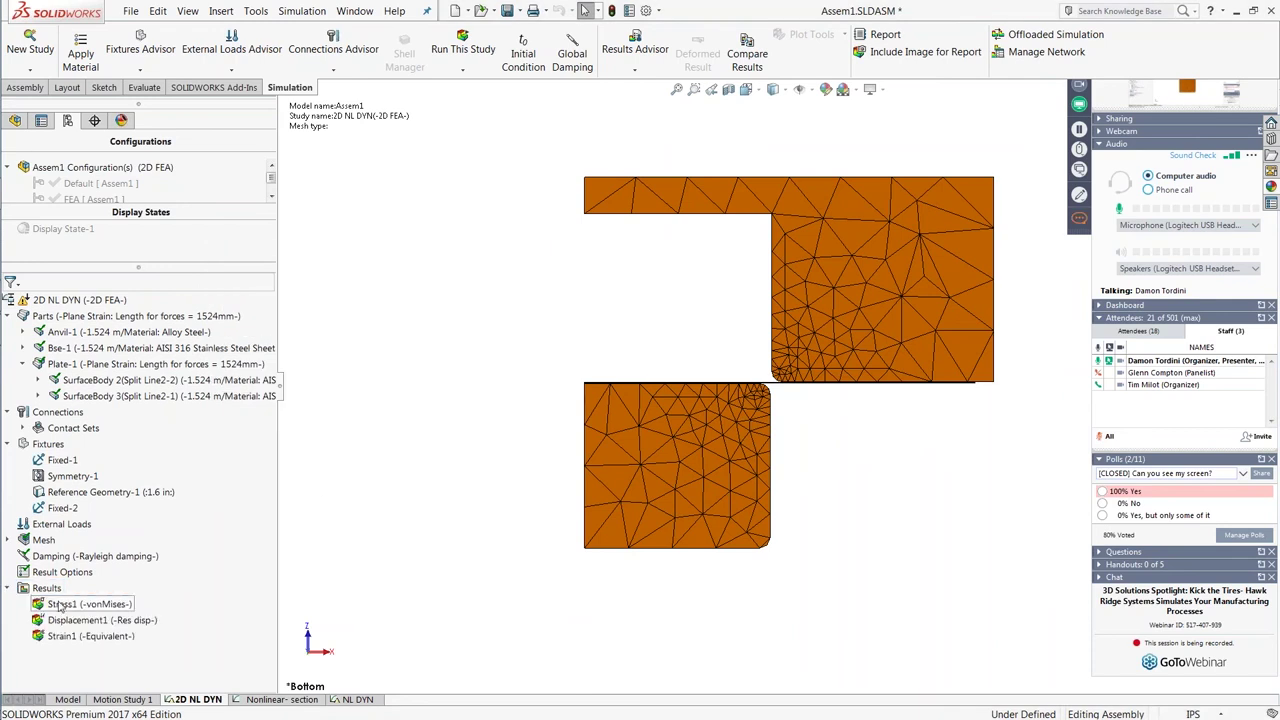
pyautogui.scroll(-1, 955, 370)
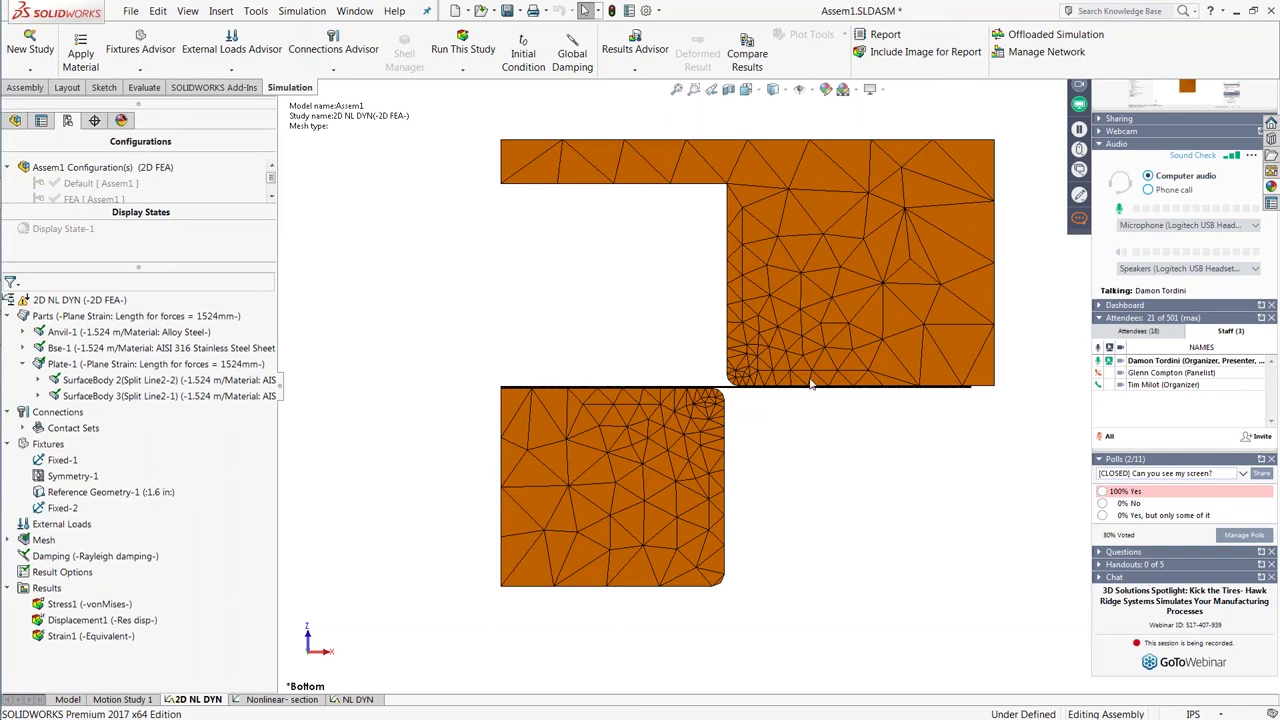
pyautogui.doubleClick(88, 636)
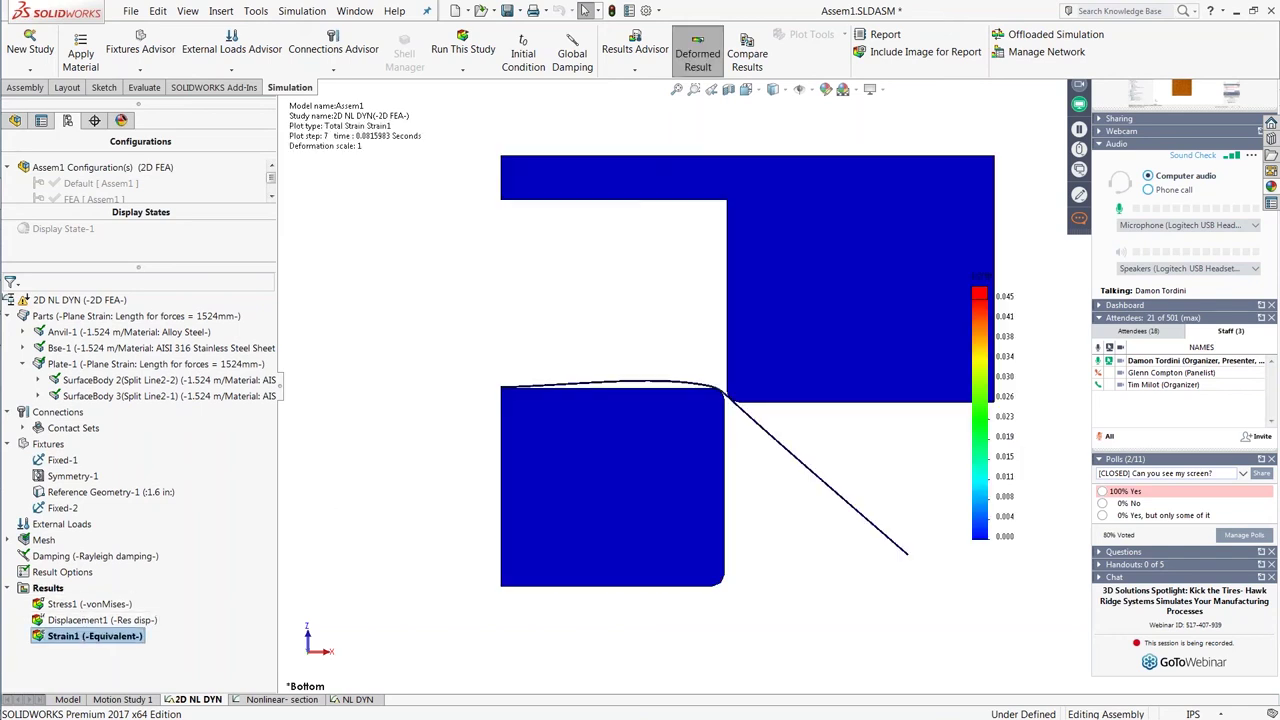
pyautogui.rightClick(986, 446)
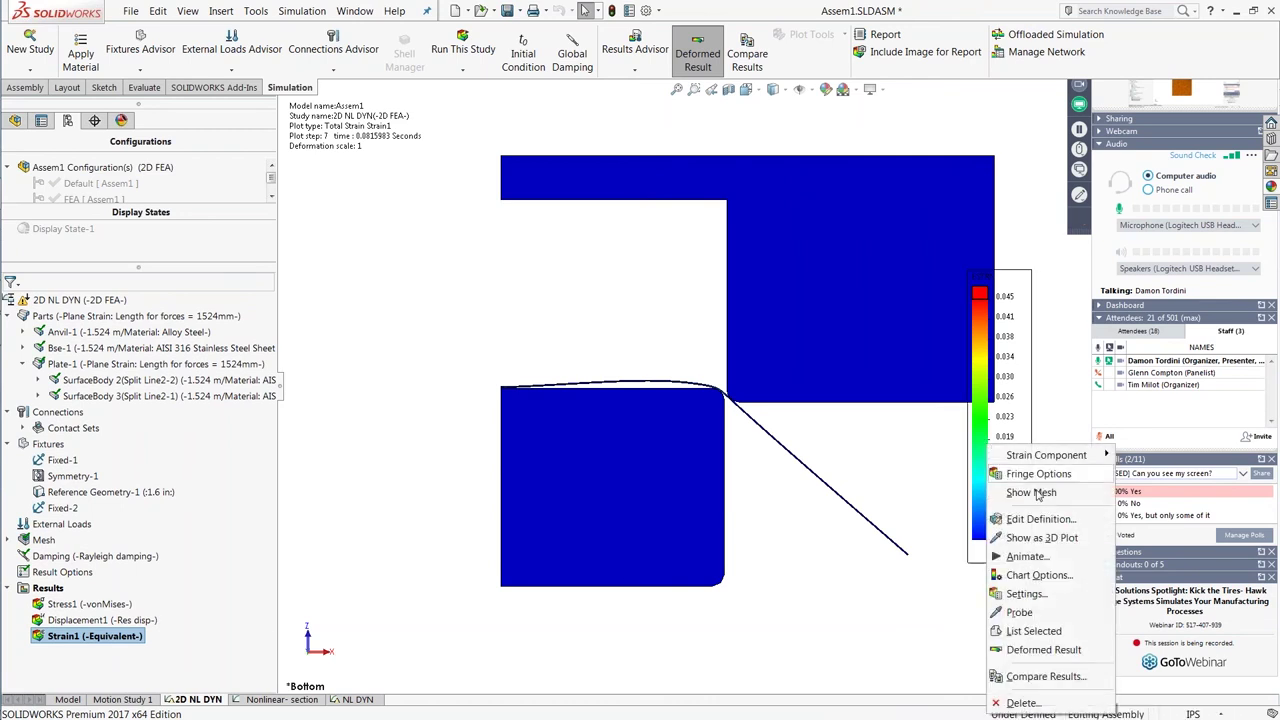
pyautogui.click(1027, 556)
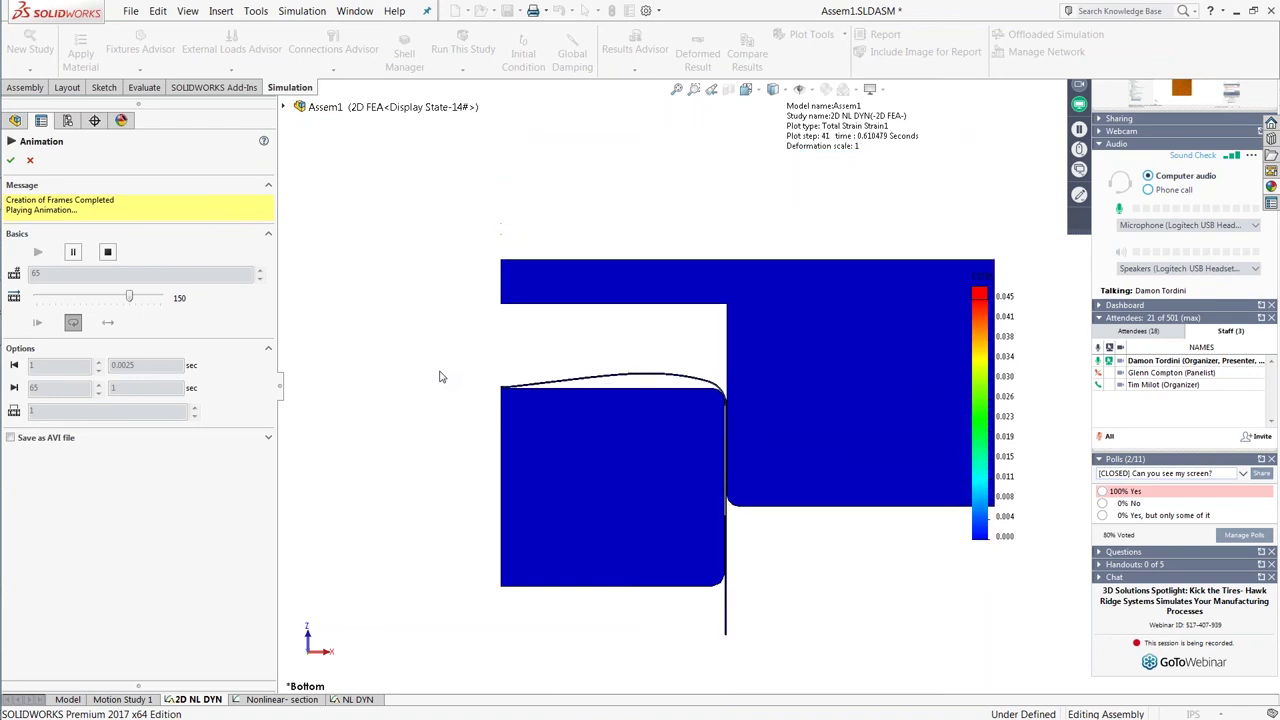
pyautogui.click(10, 160)
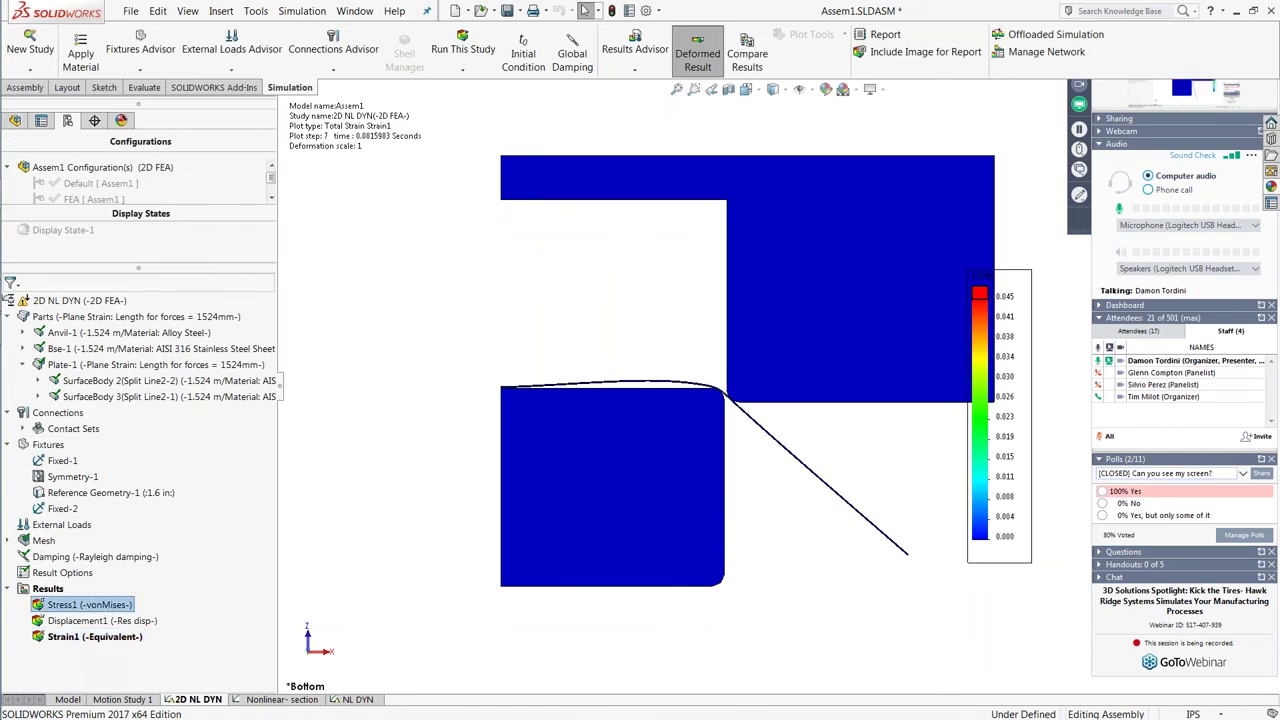
# Show the Stress1 von Mises plot and examine it around the rounded corners and the thin plate.
pyautogui.doubleClick(90, 604)
pyautogui.scroll(-5, 838, 404)
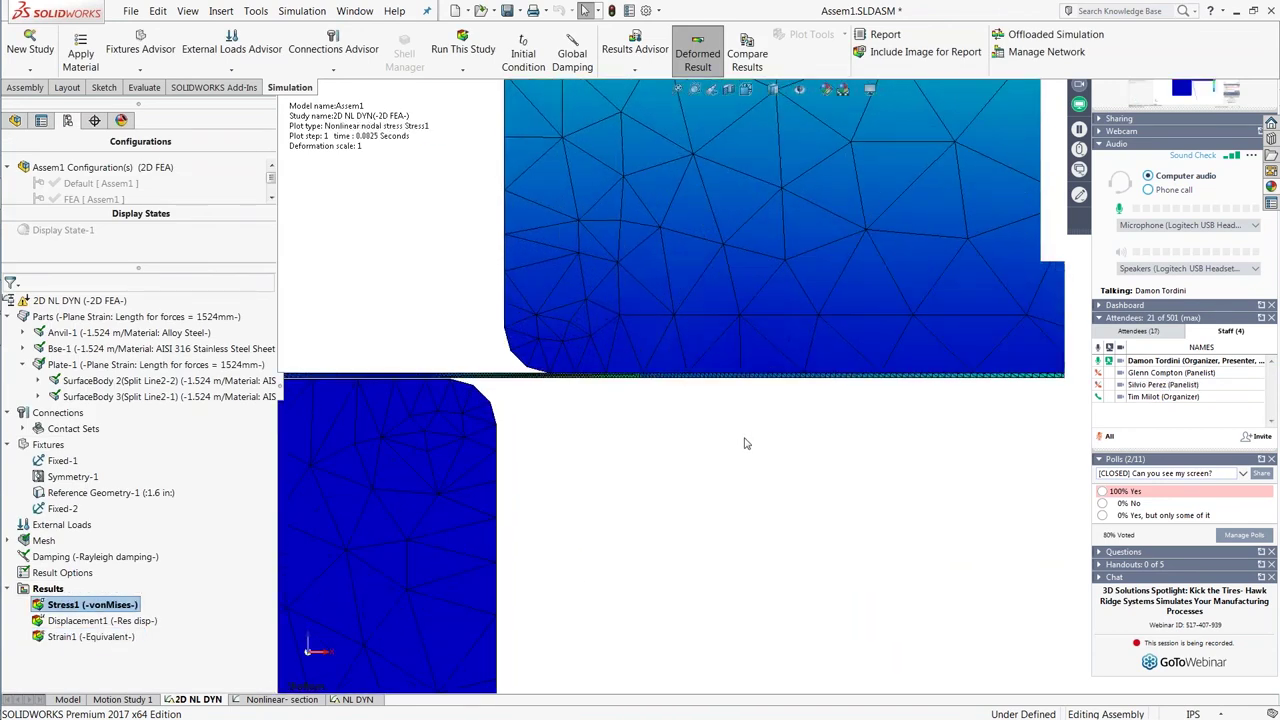
pyautogui.scroll(5, 750, 450)
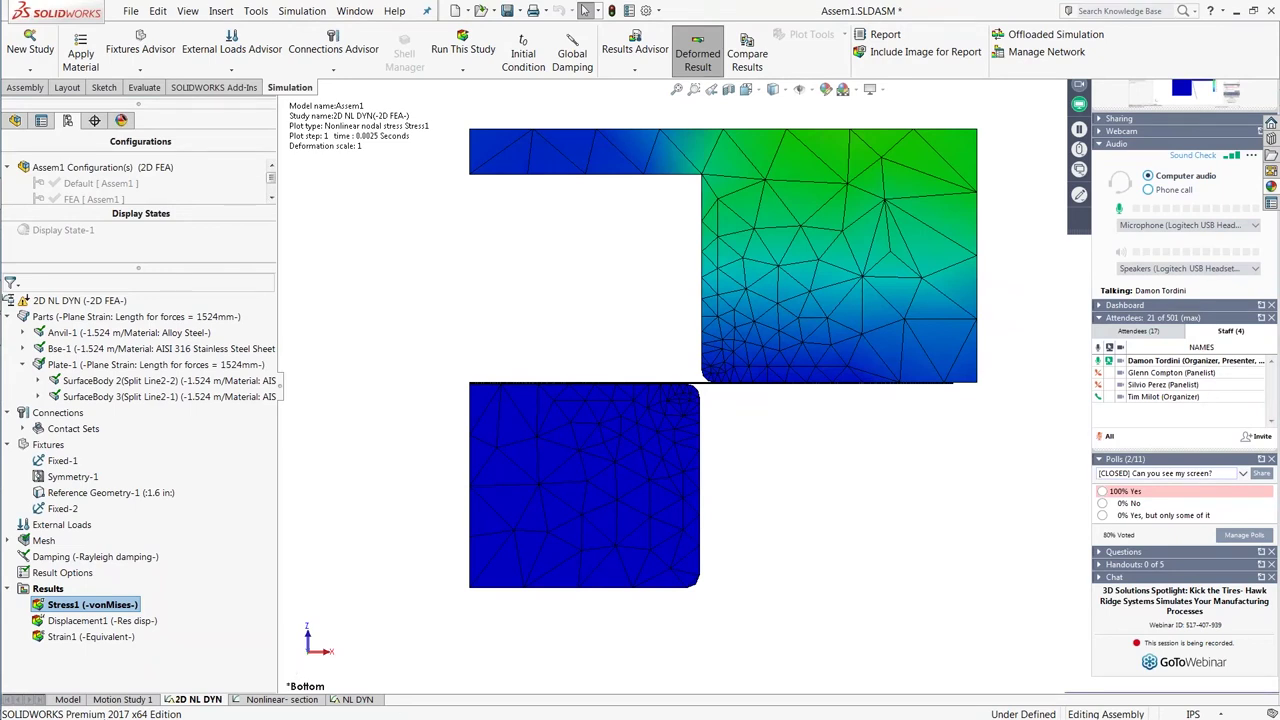
# Return to the Strain1 plot, animate the strain close up at the plate's bend, and close the animation.
pyautogui.doubleClick(90, 637)
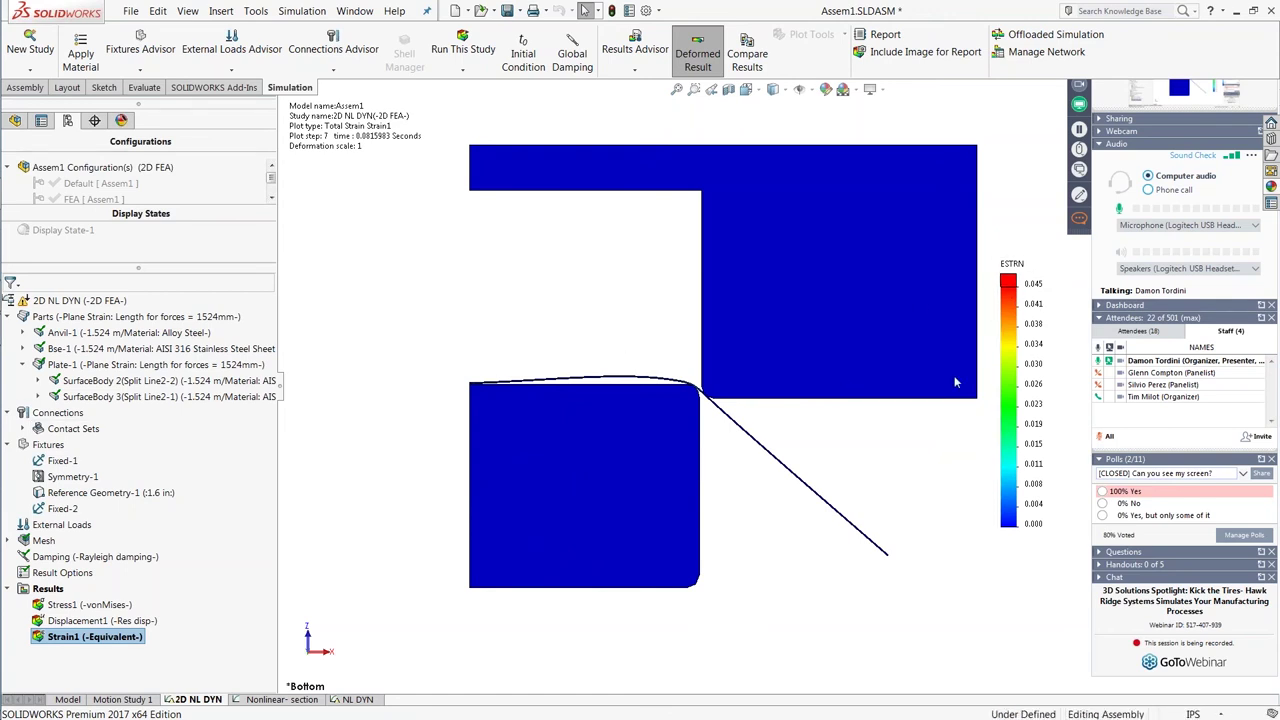
pyautogui.scroll(-5, 724, 427)
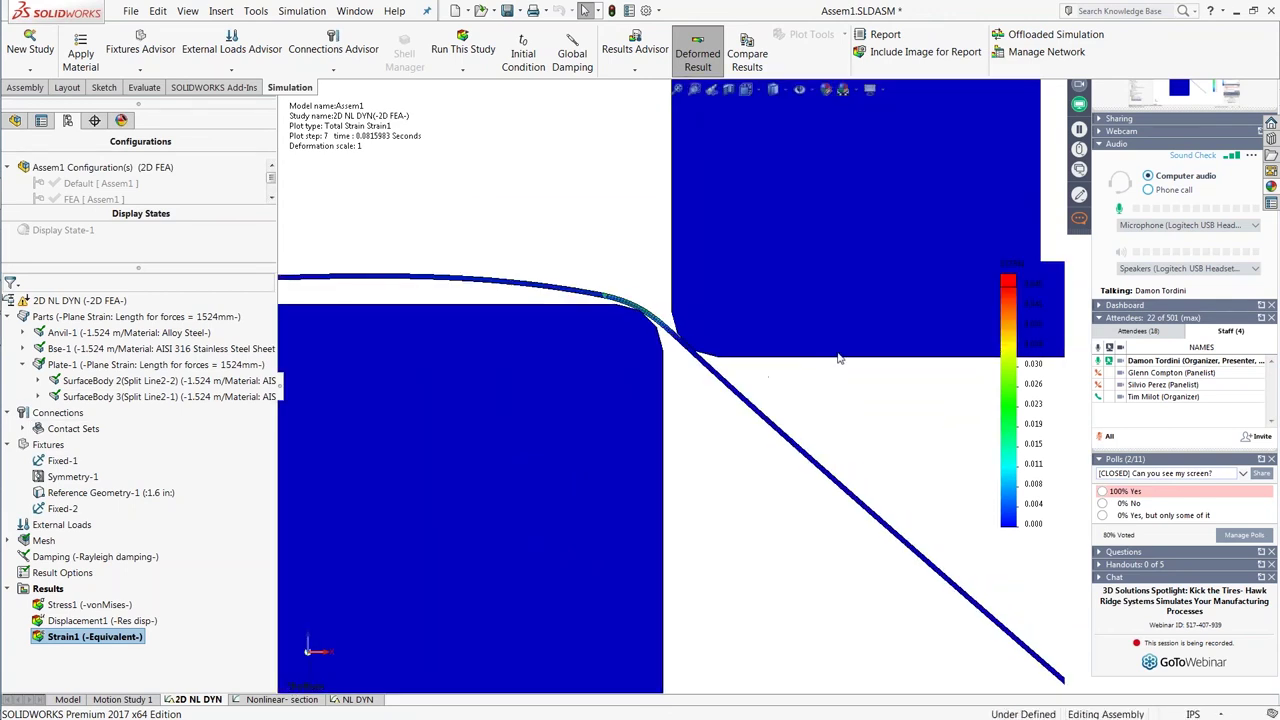
pyautogui.scroll(-2, 697, 352)
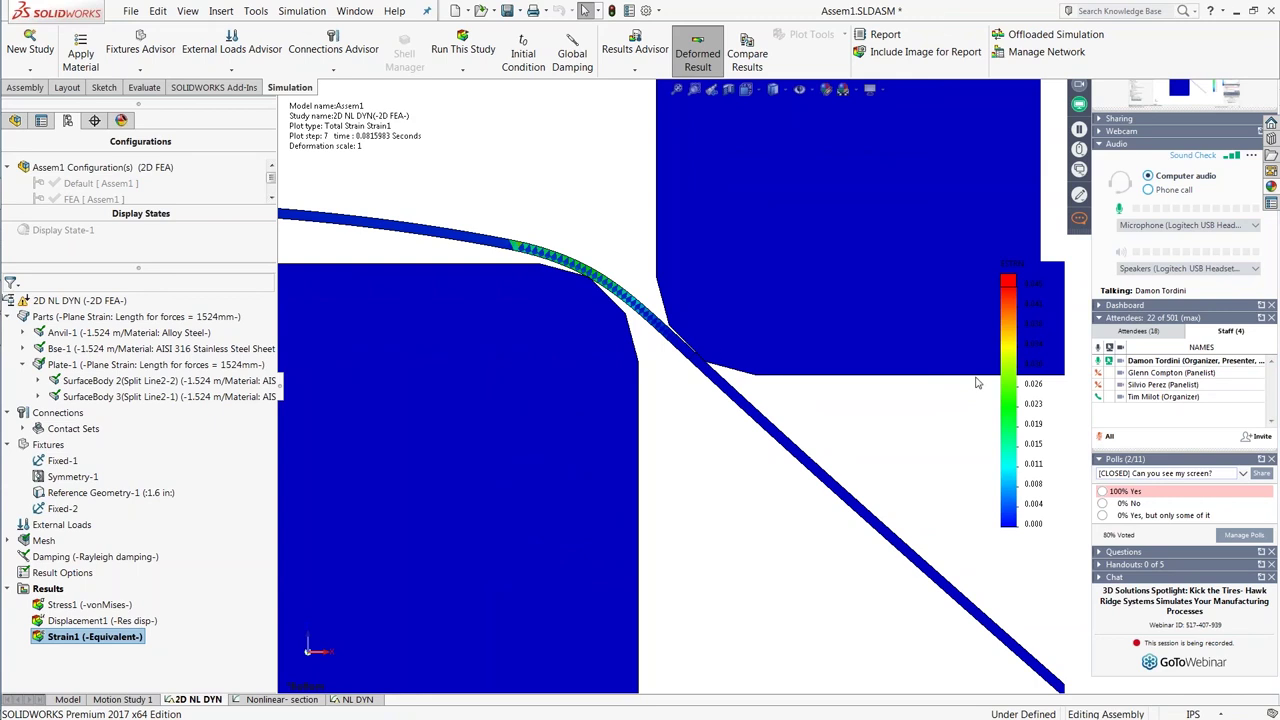
pyautogui.rightClick(1023, 423)
pyautogui.click(1060, 533)
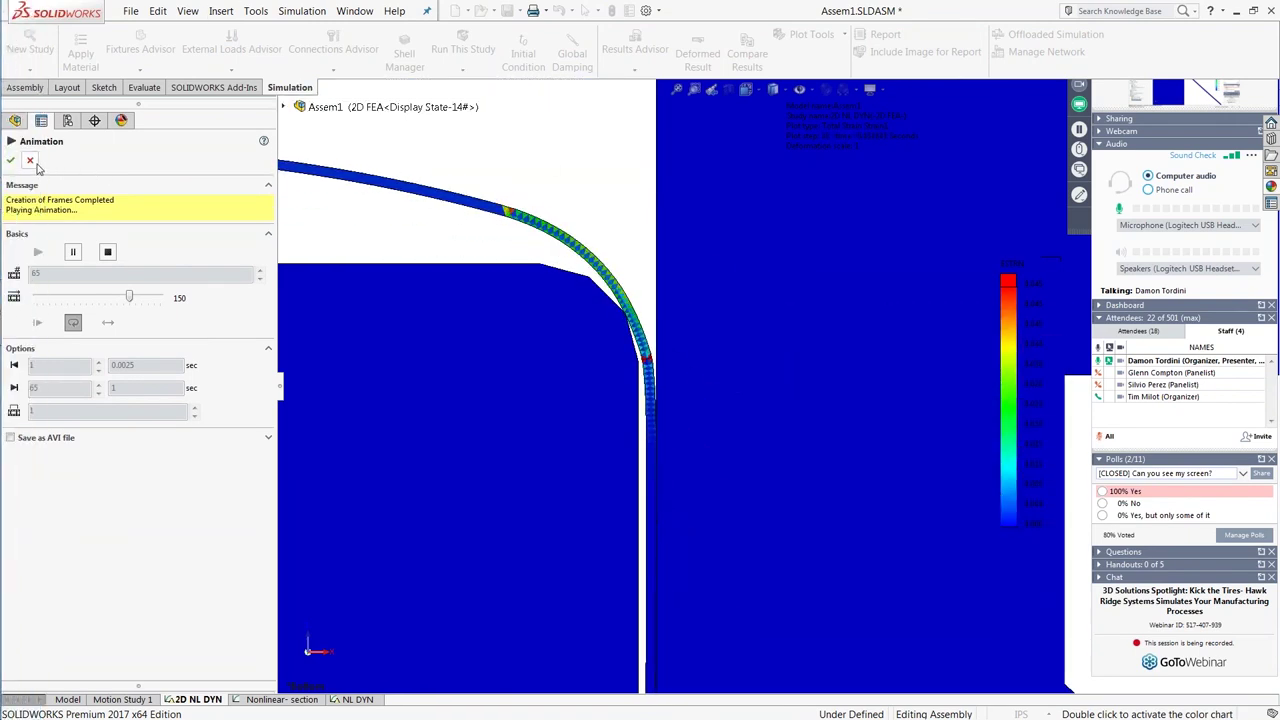
pyautogui.click(31, 162)
# View the strain result in 3D along the full extruded length of the anvil, plate and base.
pyautogui.scroll(-5, 564, 366)
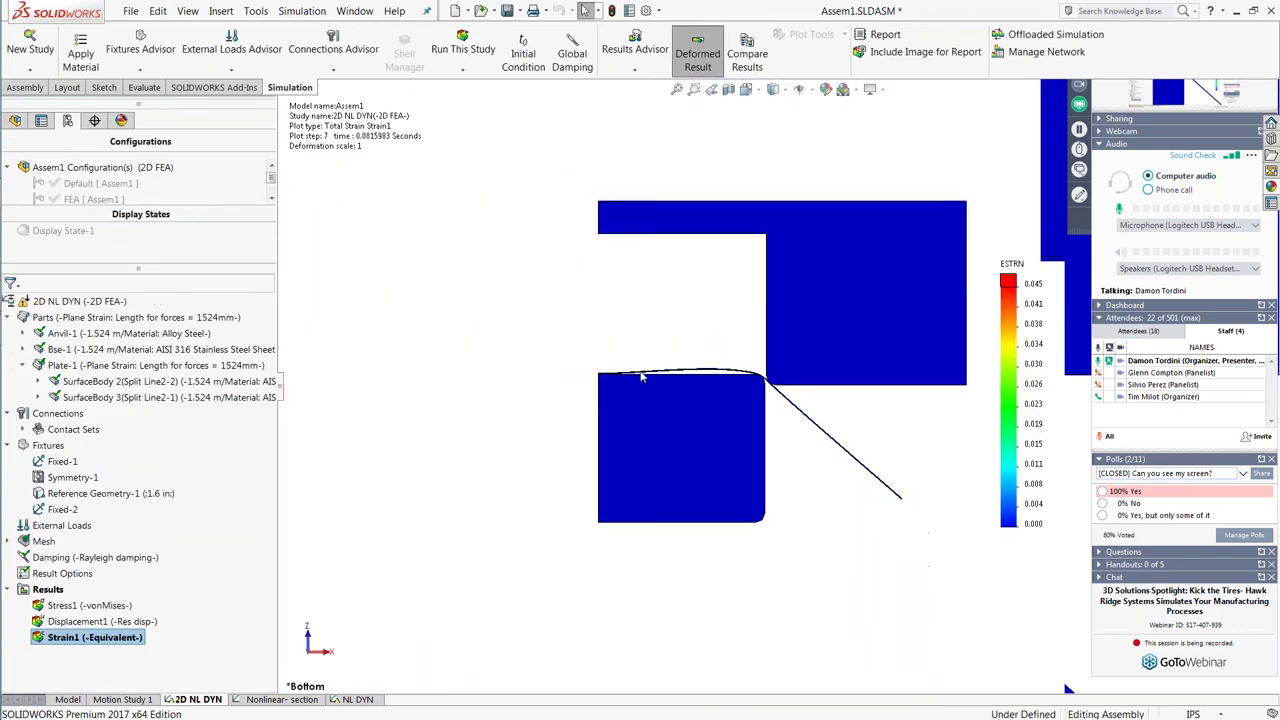
pyautogui.moveTo(768, 364); pyautogui.dragTo(731, 415, button='middle')
pyautogui.scroll(-2, 700, 412)
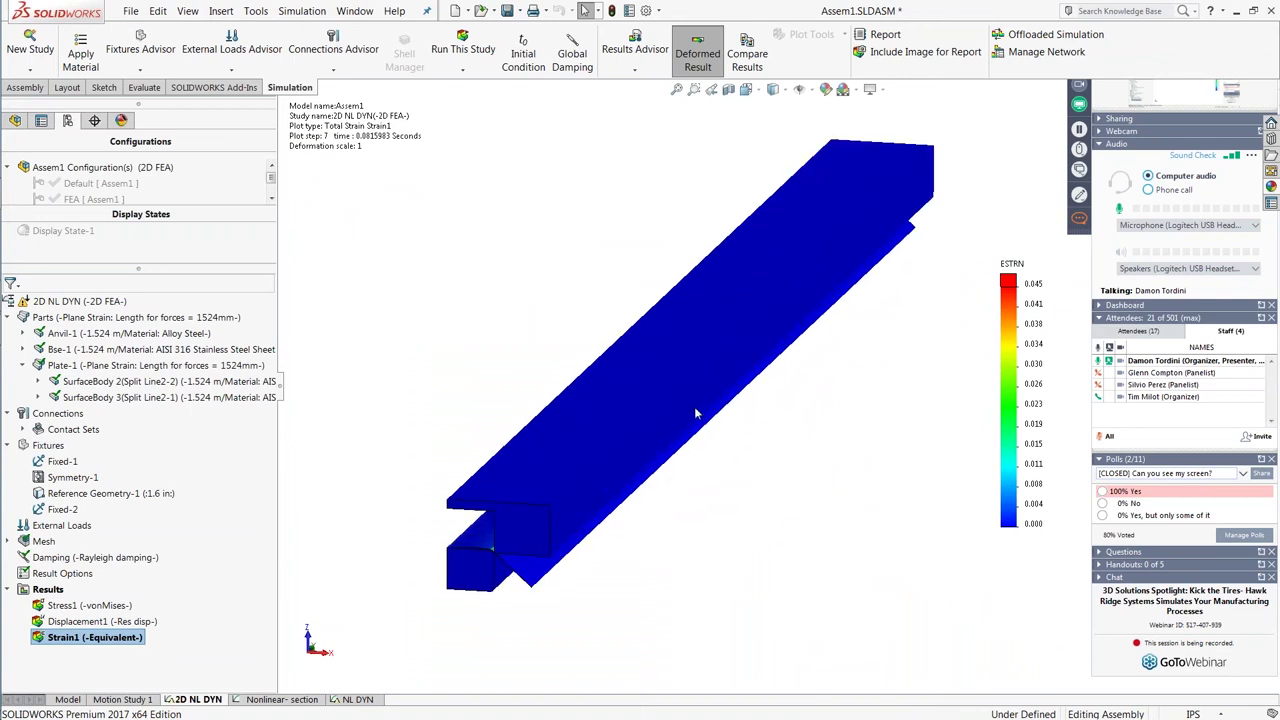
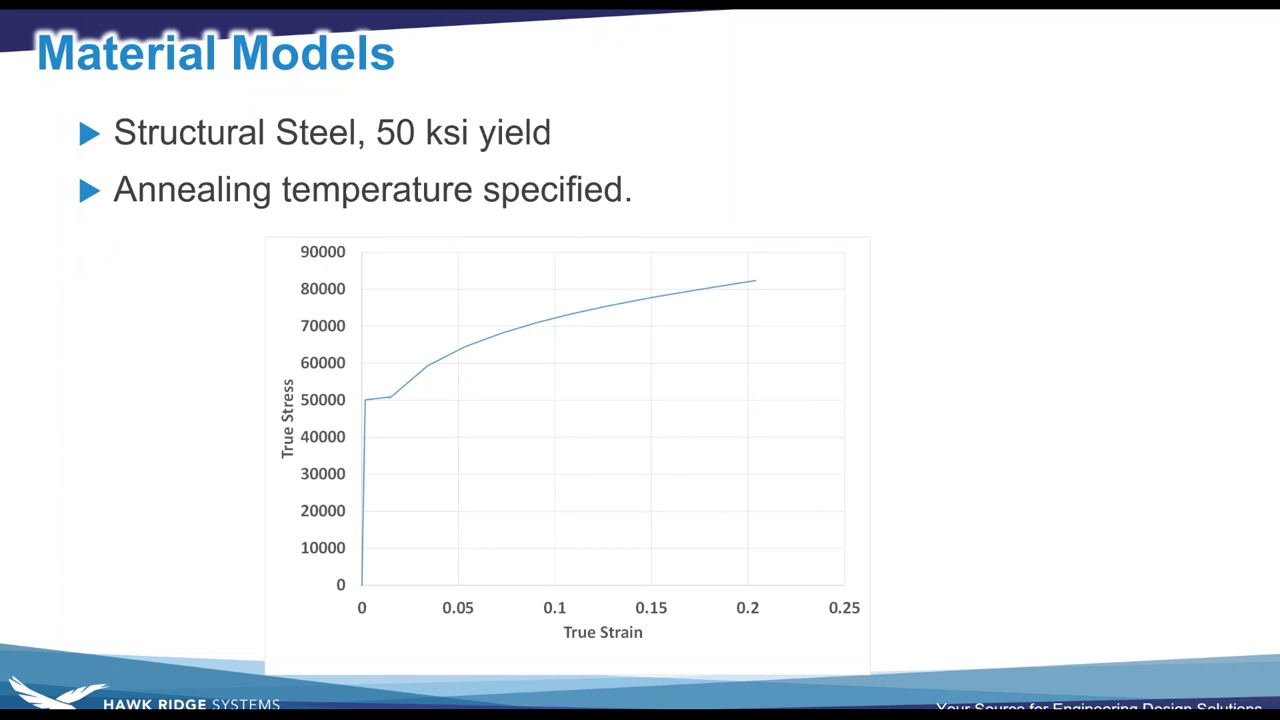
# Advance the presentation to the Forming stage slide and switch to the Abaqus/CAE window with the CDisp_Anneal results.
pyautogui.press('Right')
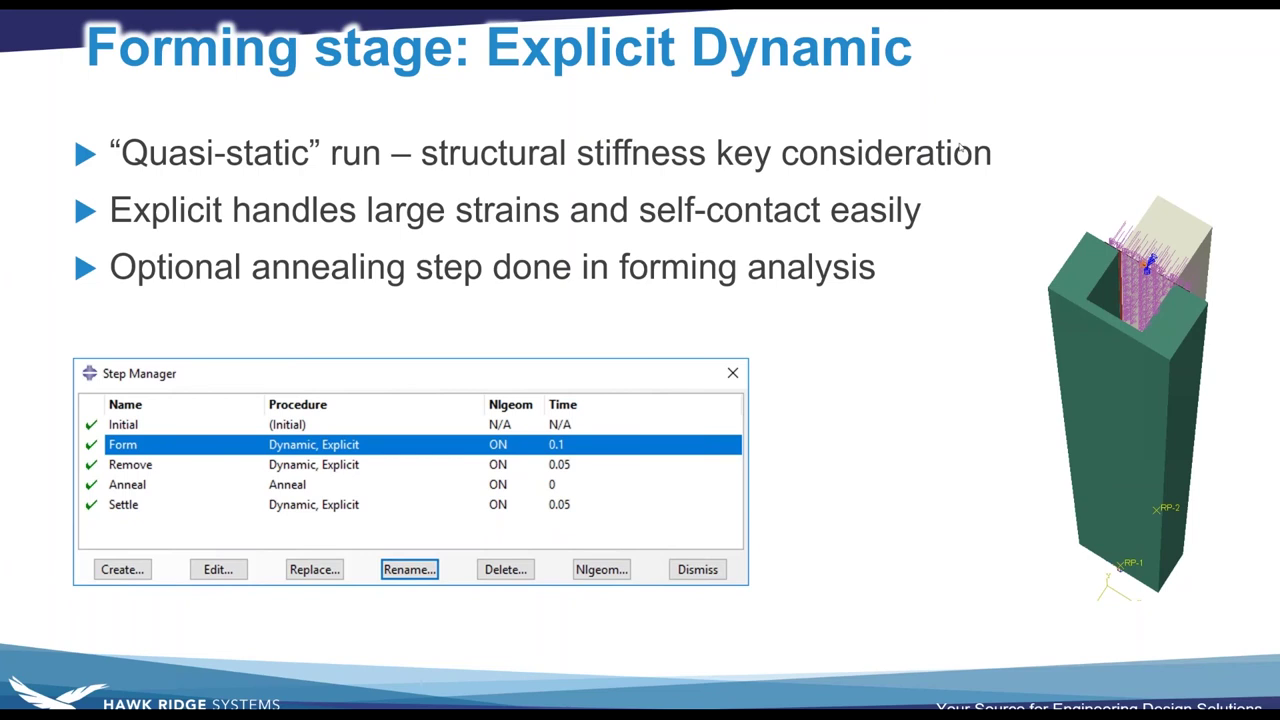
pyautogui.hotkey('alt', 'Tab')
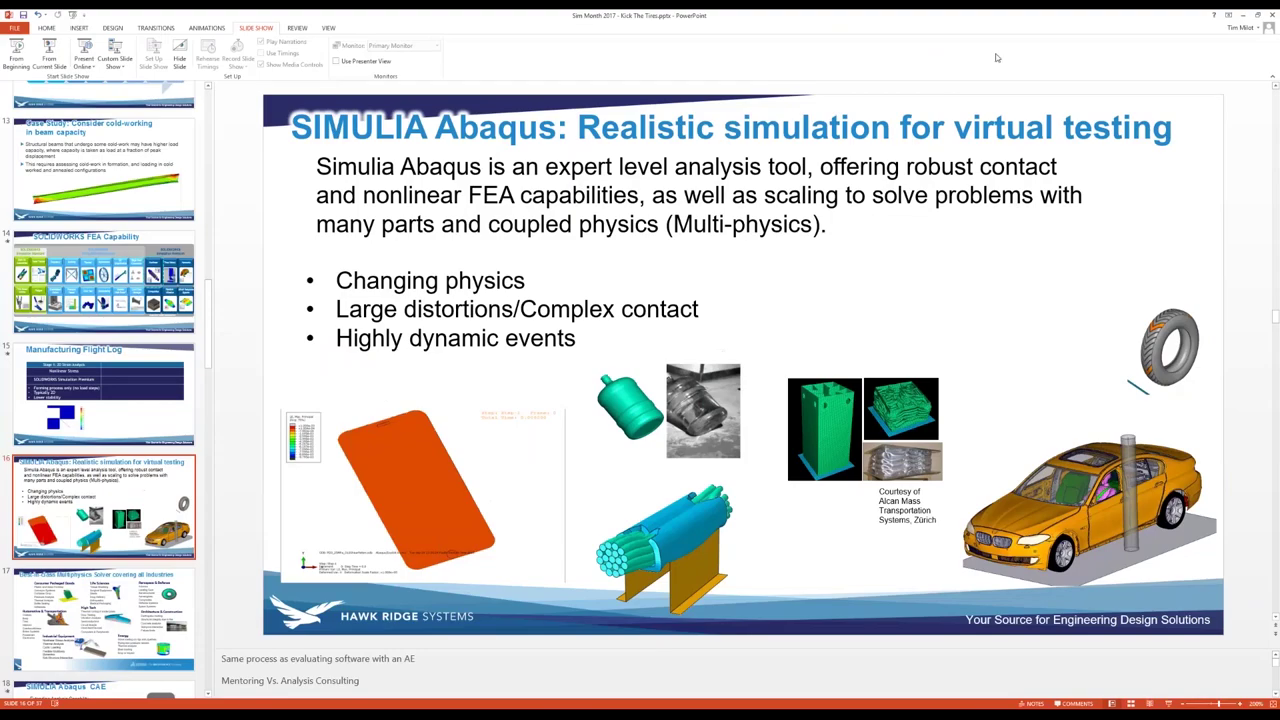
pyautogui.hotkey('alt', 'Tab')
pyautogui.press('Tab')
pyautogui.press('Tab')
pyautogui.press('Tab')
pyautogui.hotkey('alt', 'Tab')
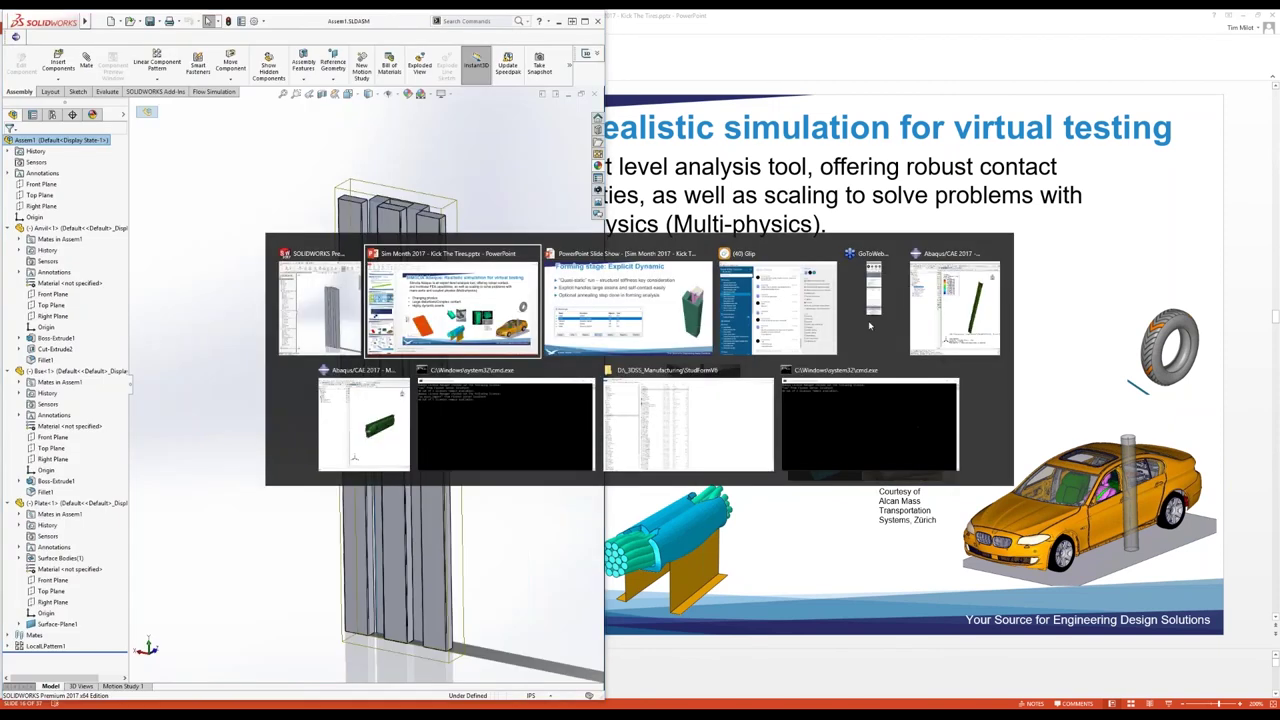
pyautogui.press('Tab')
pyautogui.press('Tab')
pyautogui.press('Tab')
pyautogui.press('Tab')
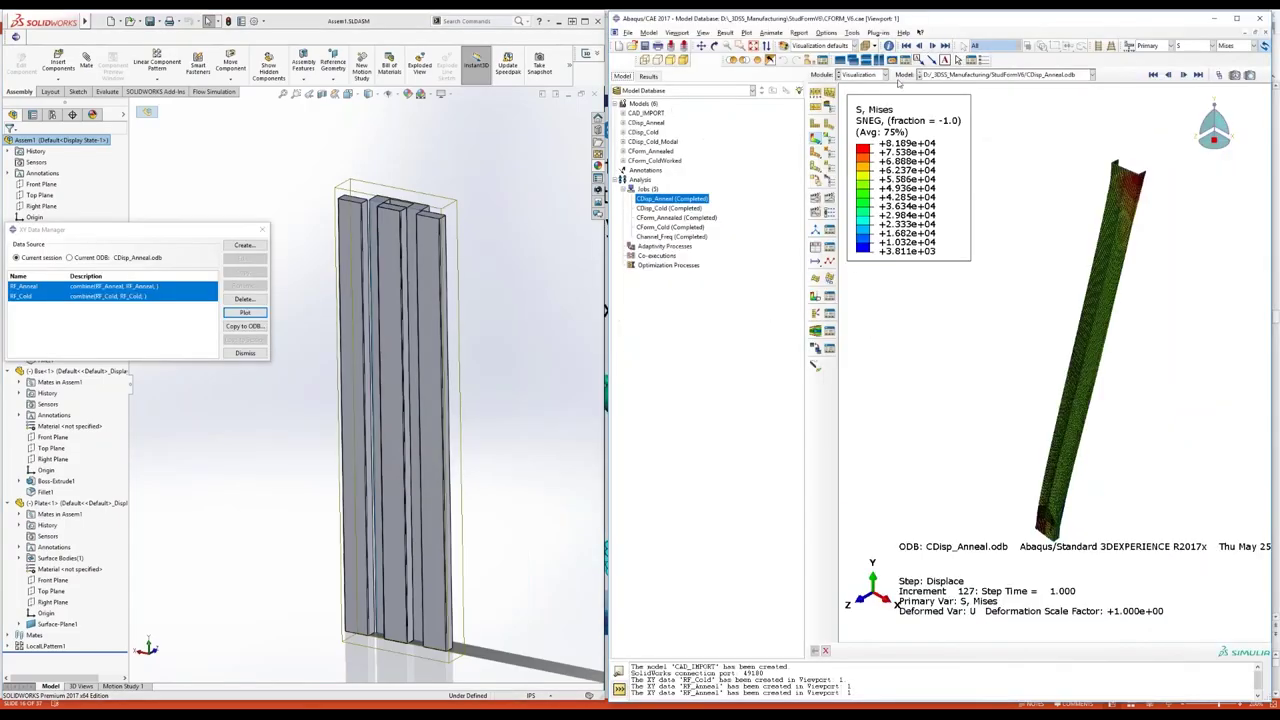
# Switch Abaqus/CAE to the Assembly module and set the CAD_IMPORT model as the root of the model tree.
pyautogui.click(881, 78)
pyautogui.click(878, 109)
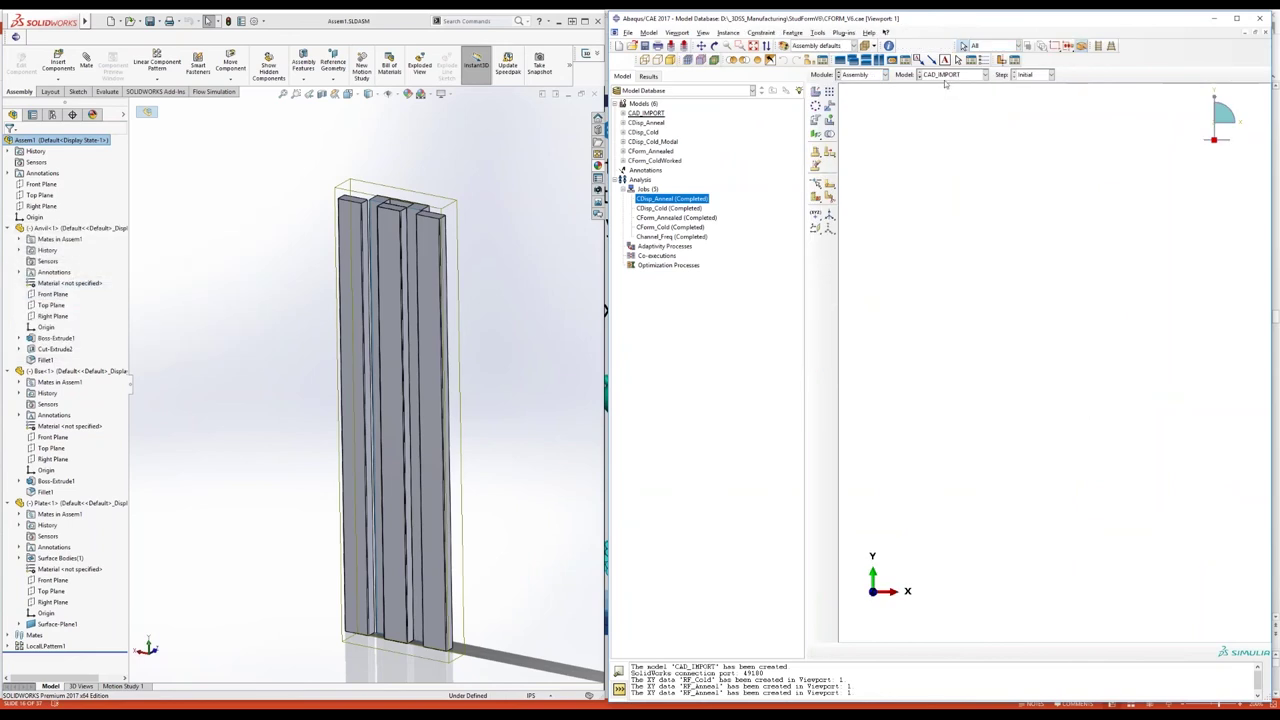
pyautogui.click(370, 24)
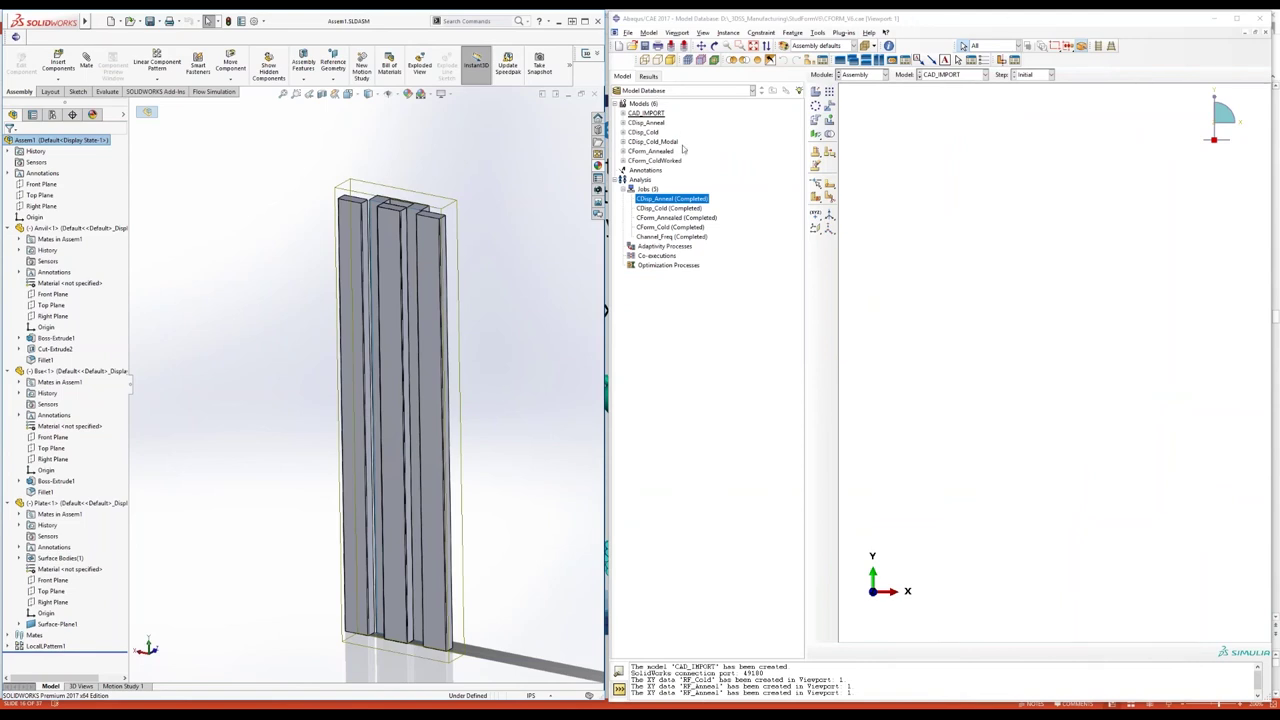
pyautogui.click(644, 116)
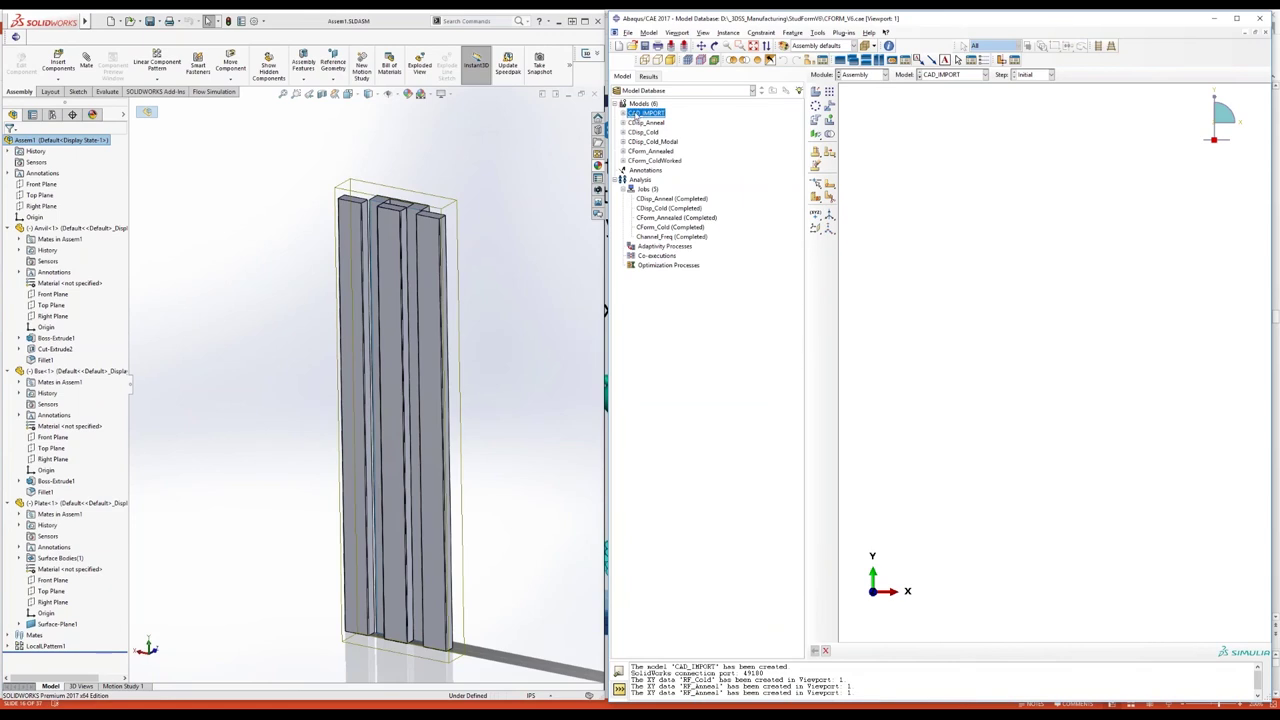
pyautogui.rightClick(636, 117)
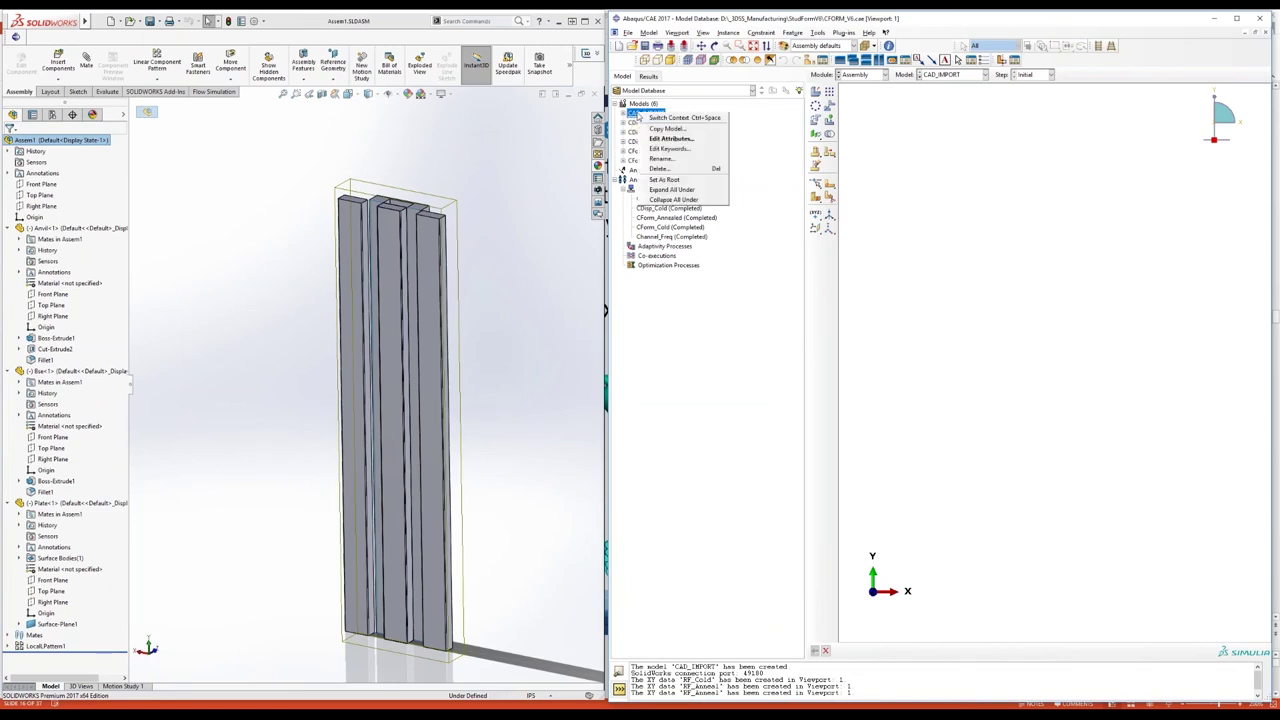
pyautogui.click(665, 179)
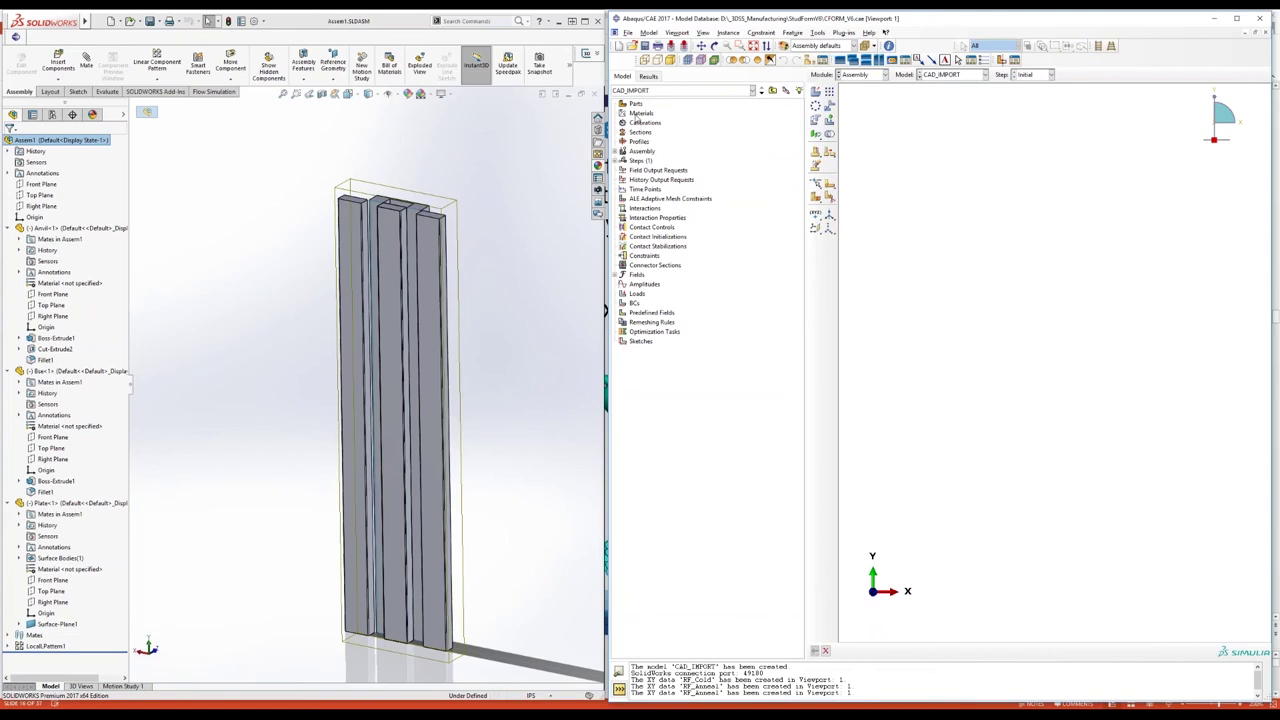
# Switch to SOLIDWORKS, export the assembly to Abaqus/CAE with a working directory on drive C, and bring the imported model up in a maximized Abaqus/CAE window.
pyautogui.click(85, 25)
pyautogui.click(175, 22)
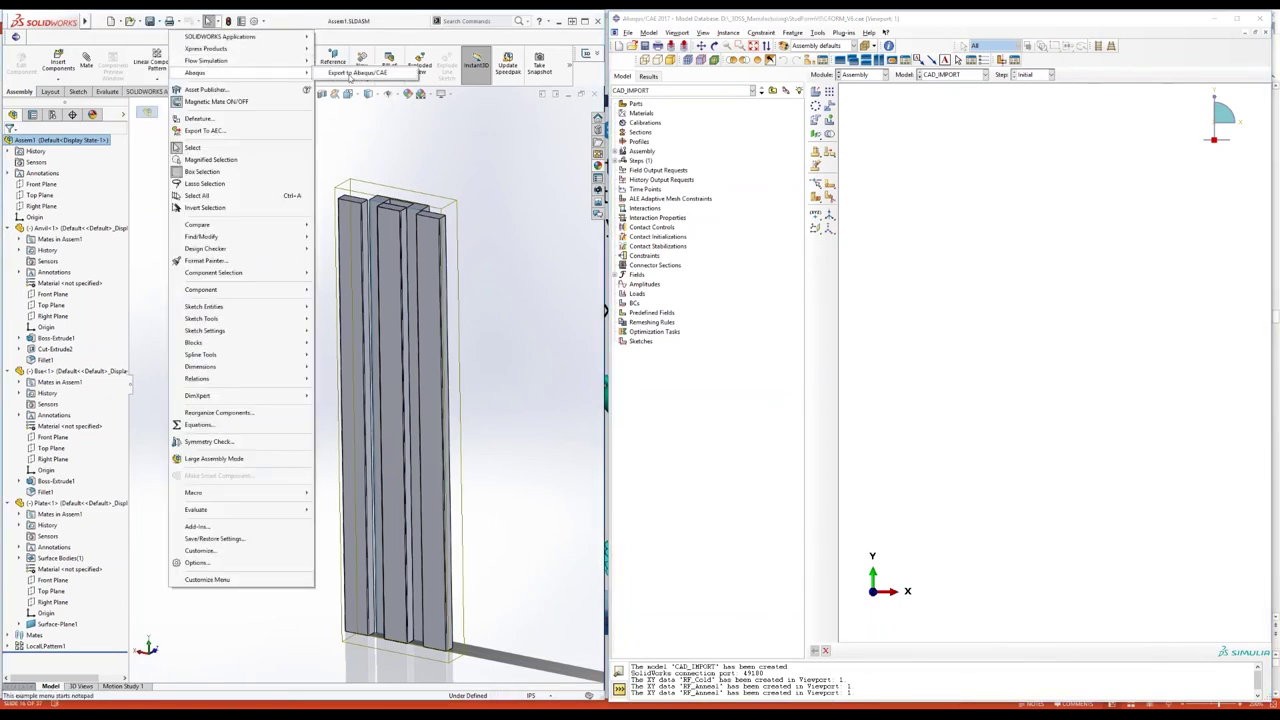
pyautogui.click(204, 130)
pyautogui.moveTo(110, 201); pyautogui.dragTo(16, 202)
pyautogui.write('sadi\\')
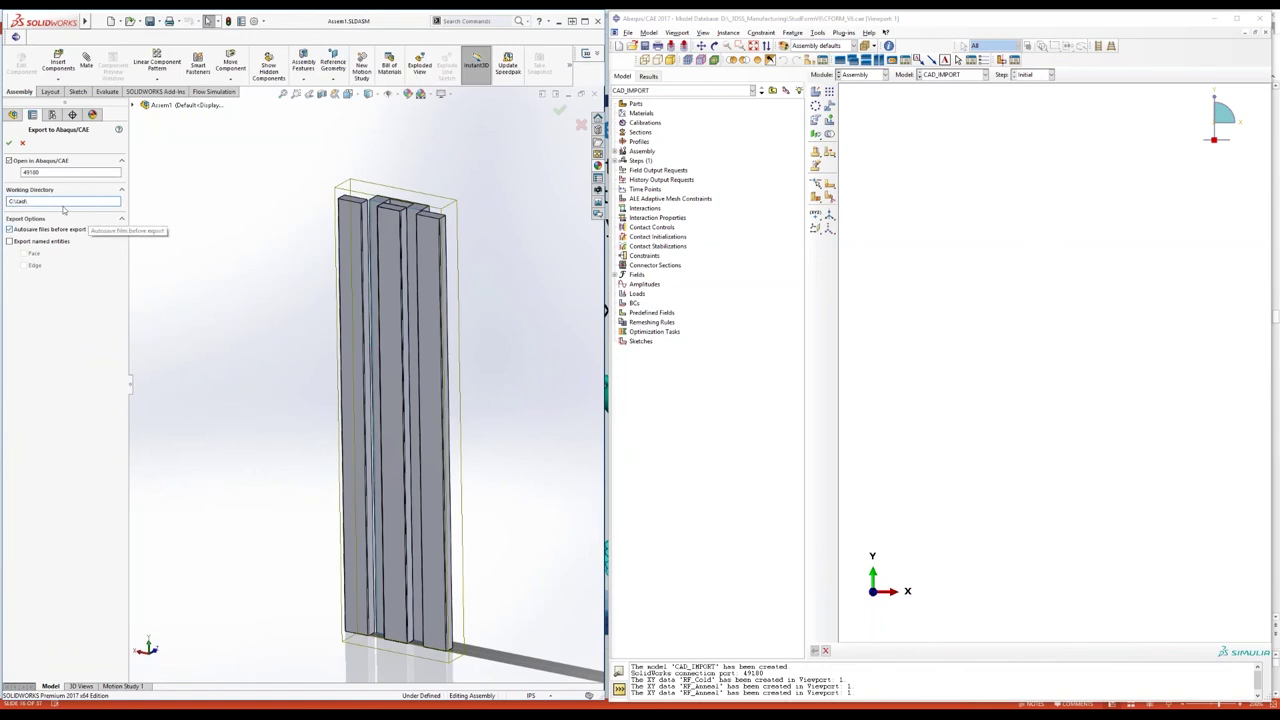
pyautogui.click(9, 143)
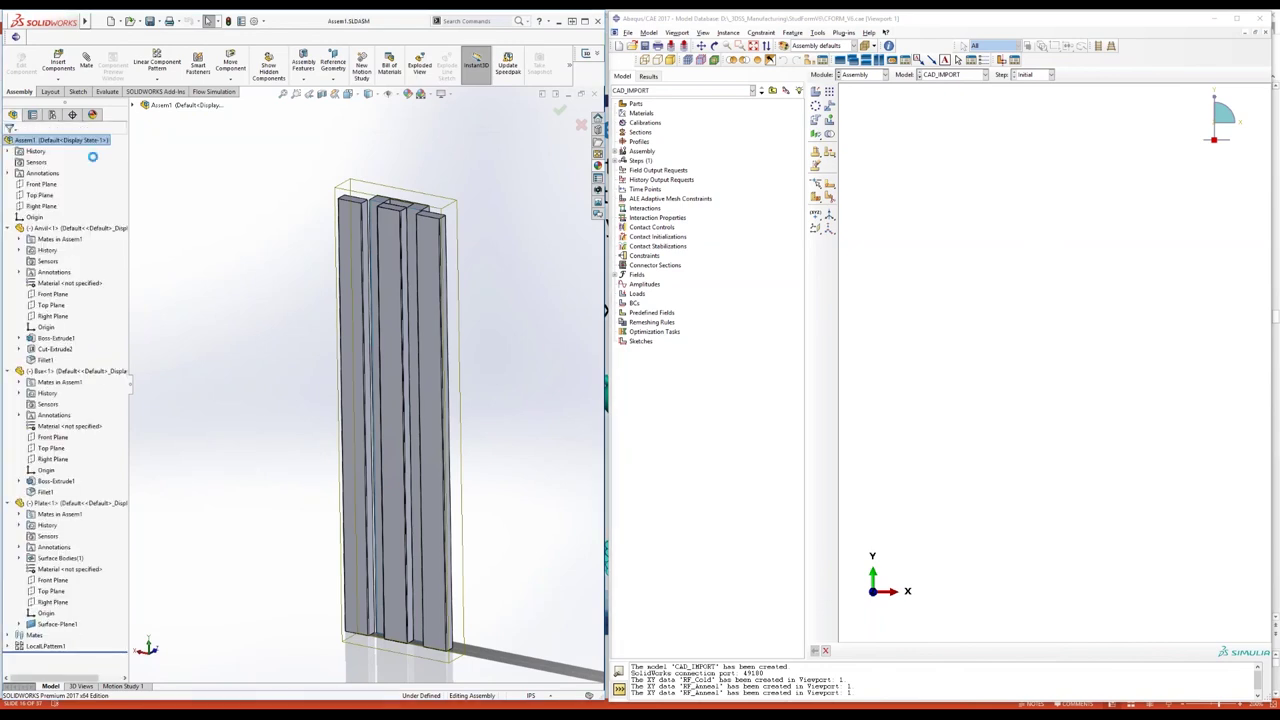
pyautogui.click(571, 21)
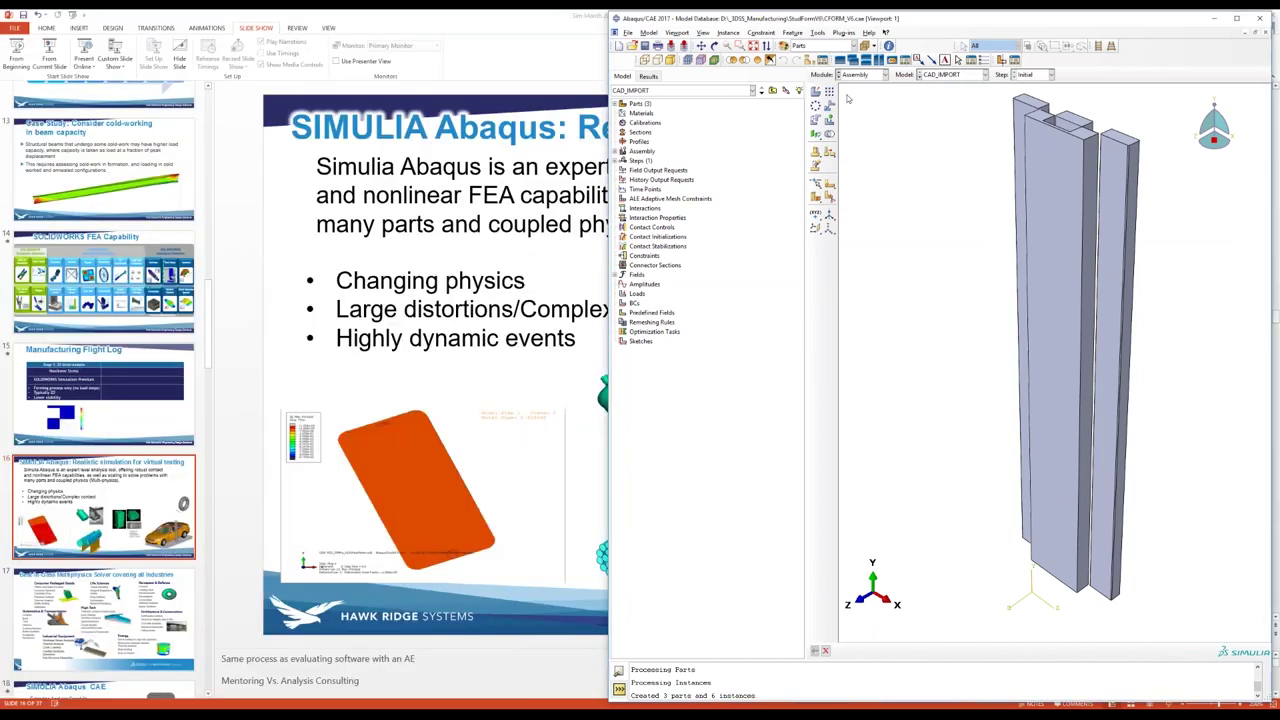
pyautogui.click(1230, 22)
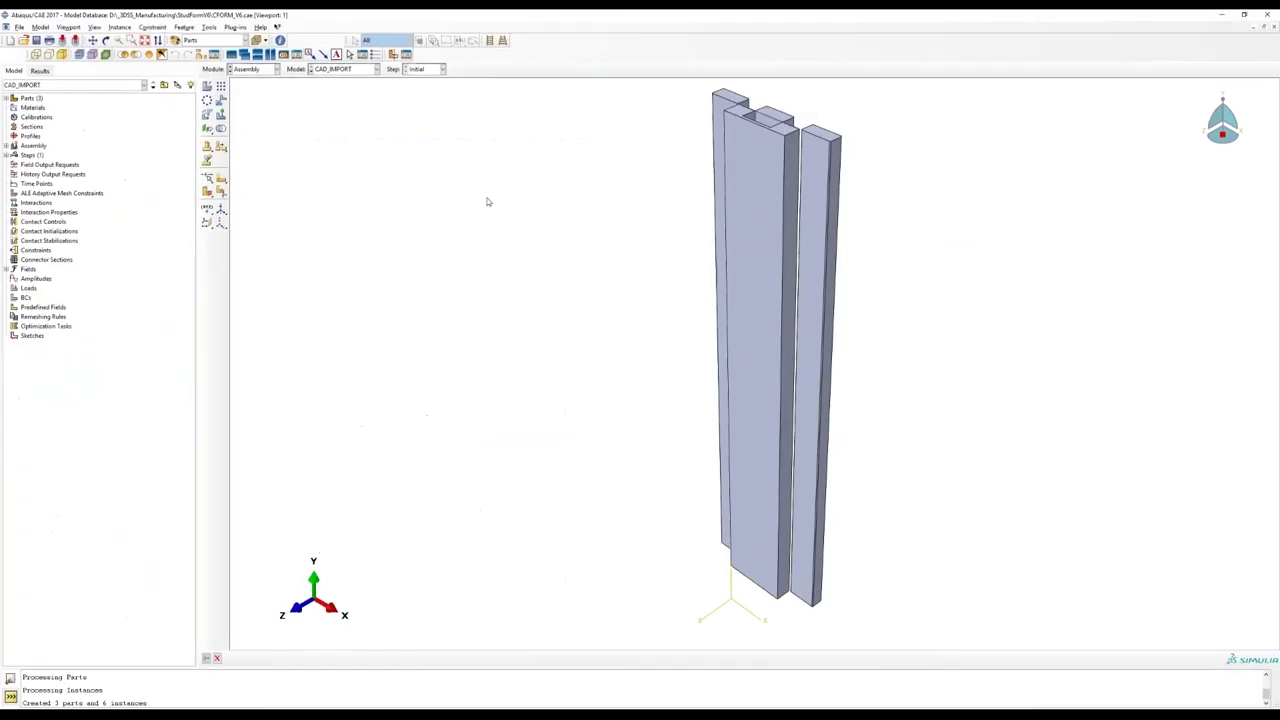
# Return the model tree to the Models level and review the parts and assembly containers of the CAD_IMPORT model.
pyautogui.click(163, 87)
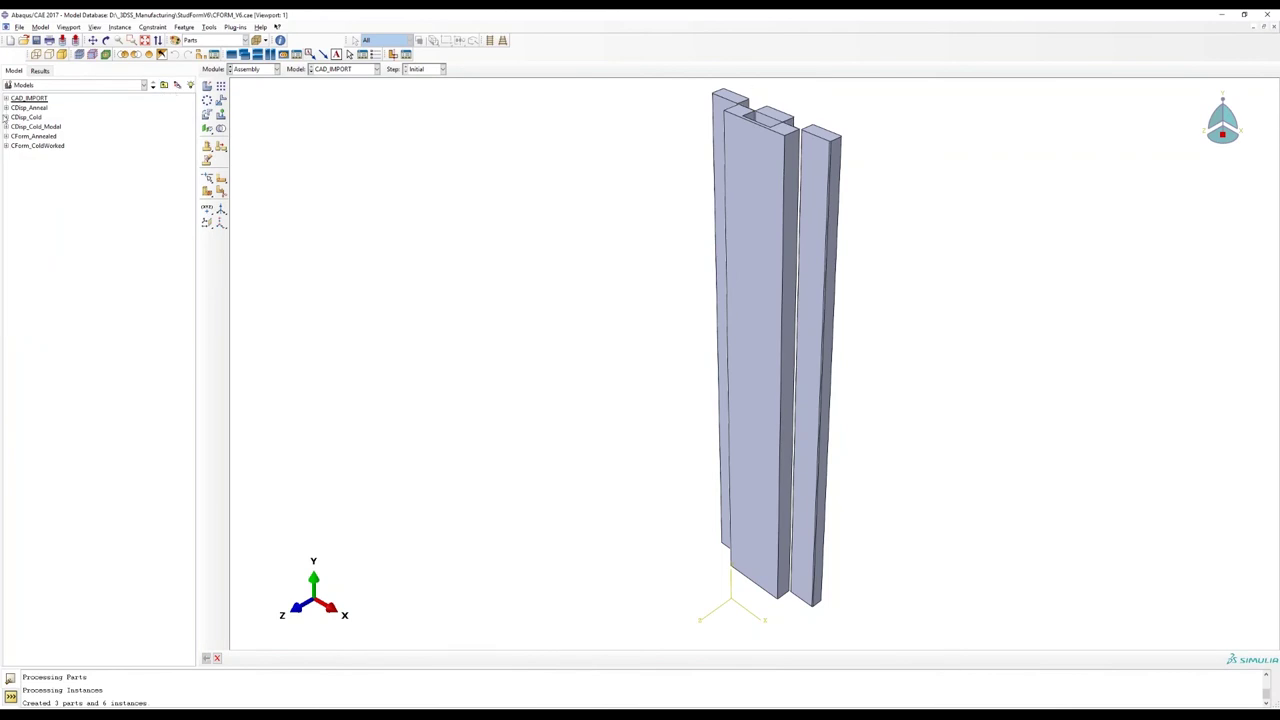
pyautogui.click(6, 99)
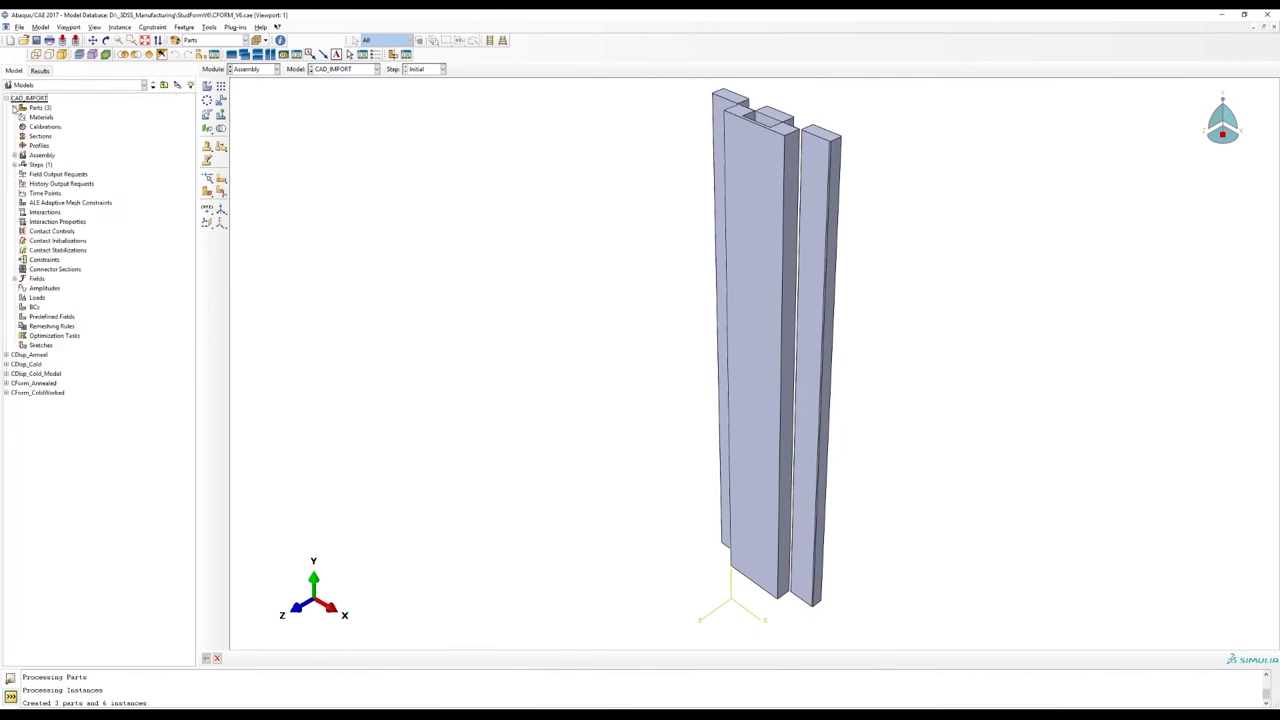
pyautogui.click(13, 107)
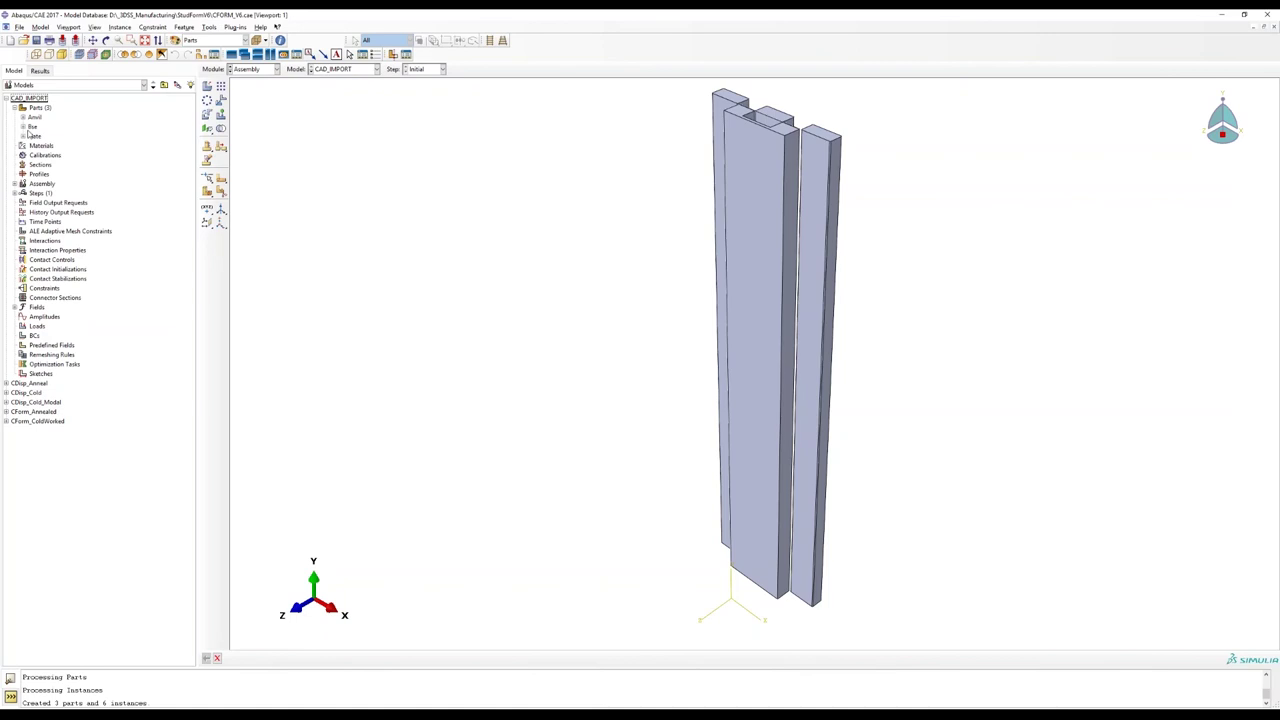
pyautogui.click(14, 184)
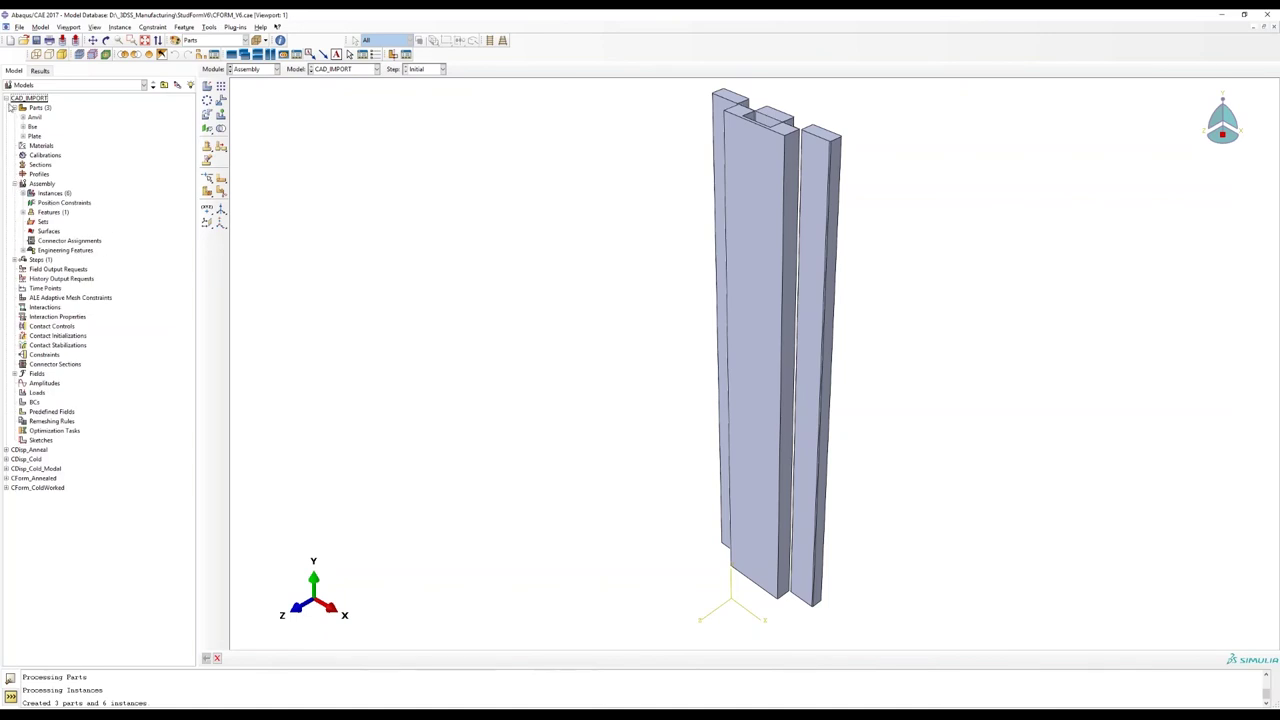
pyautogui.click(7, 99)
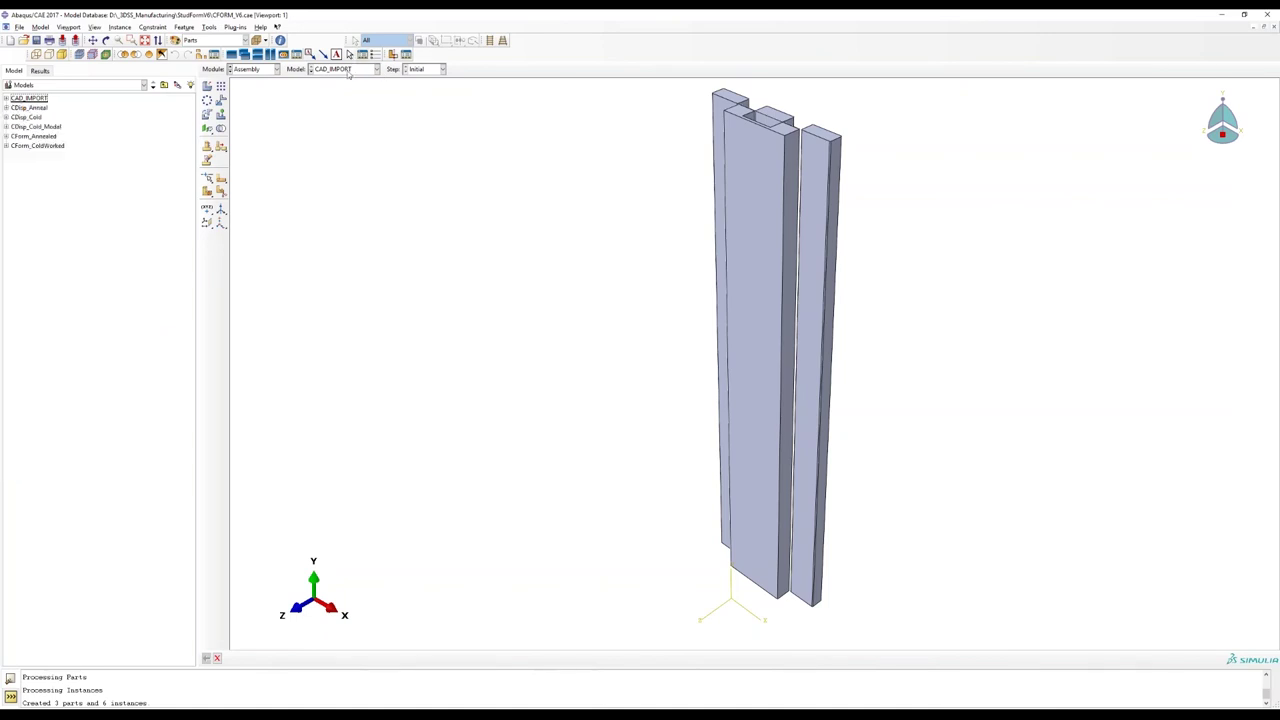
# Make CForm_Annealed the current model and inspect the mesh at the upper end of its assembly.
pyautogui.click(352, 69)
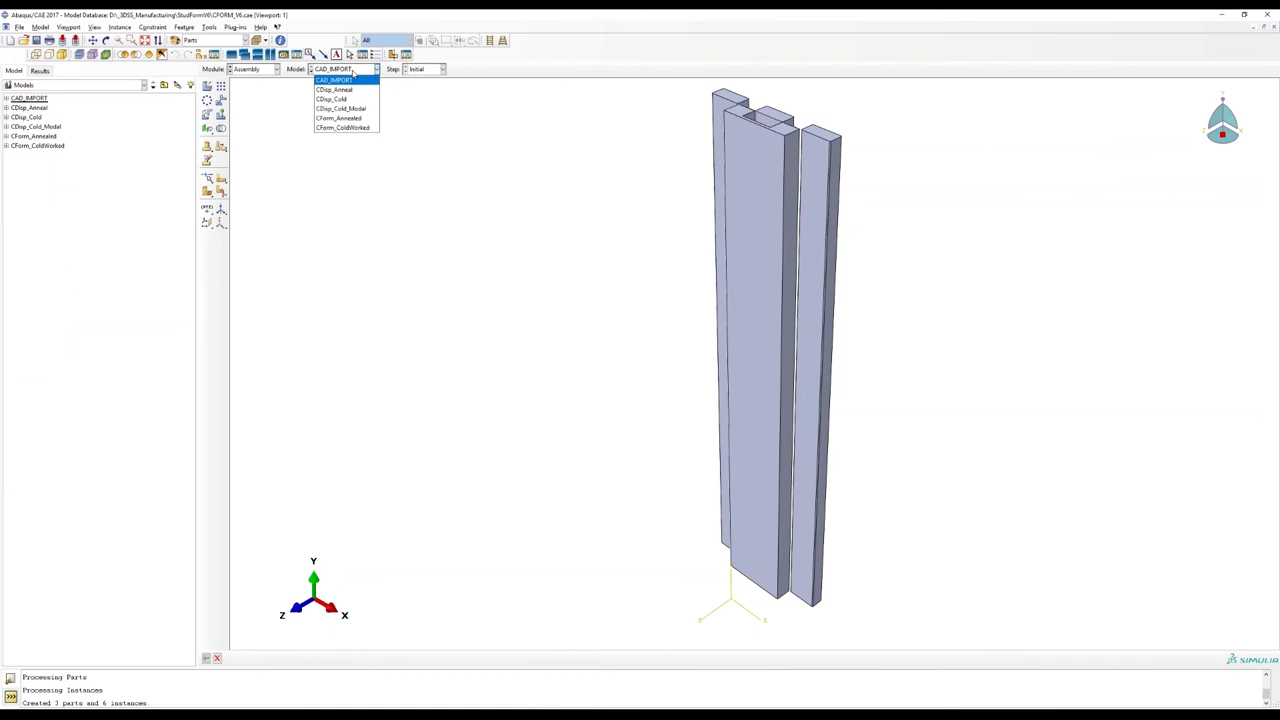
pyautogui.click(358, 118)
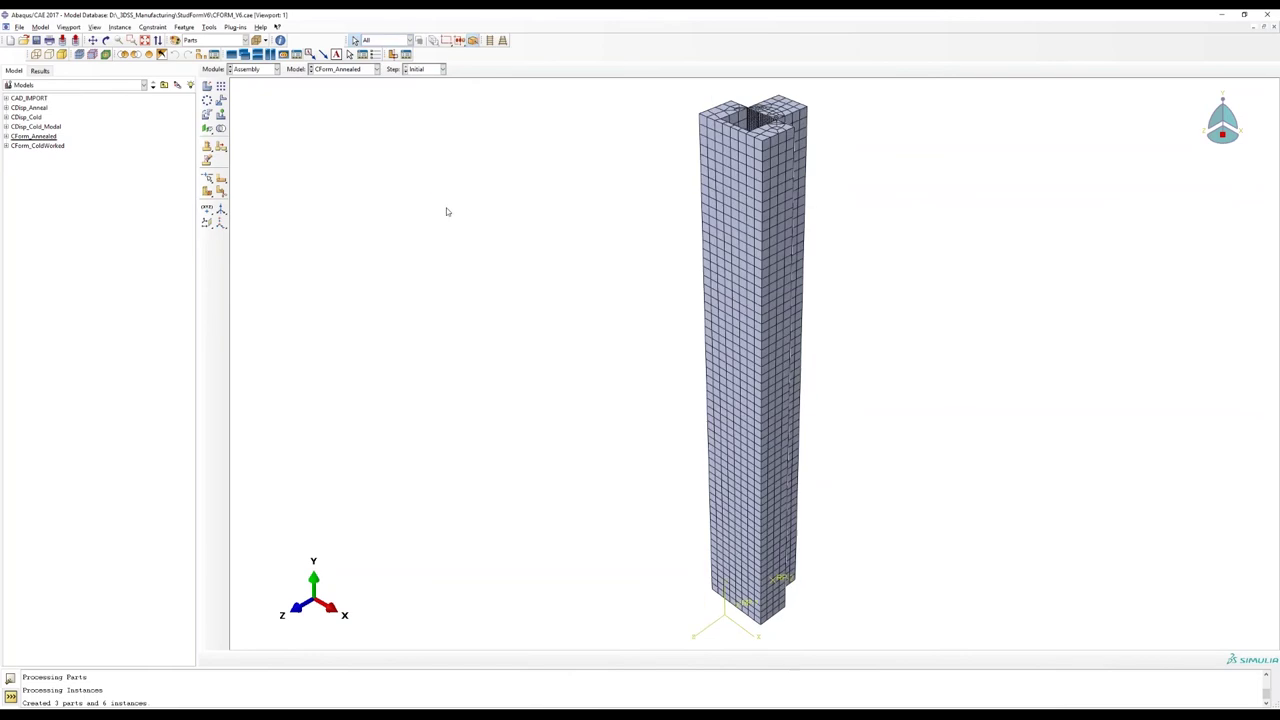
pyautogui.scroll(-2, 445, 203)
pyautogui.scroll(3, 741, 103)
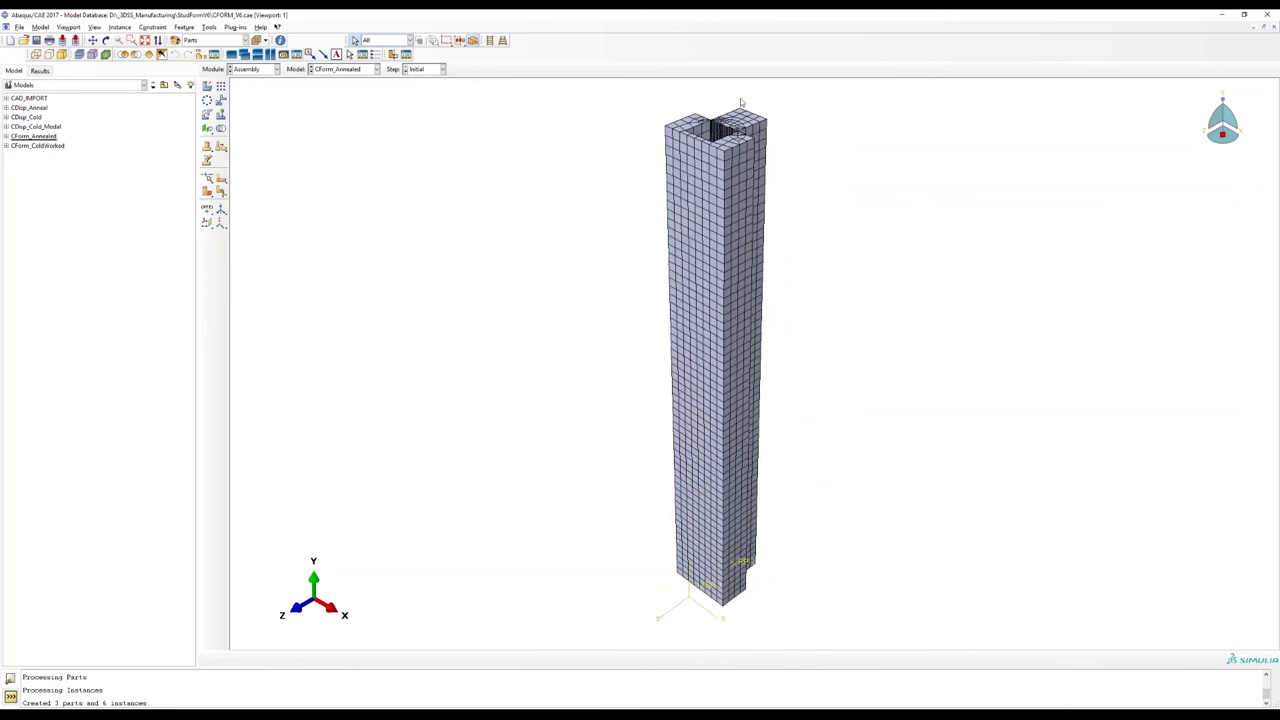
pyautogui.keyDown('ctrl'); pyautogui.keyDown('alt'); pyautogui.moveTo(742, 112); pyautogui.dragTo(764, 262); pyautogui.keyUp('alt'); pyautogui.keyUp('ctrl')
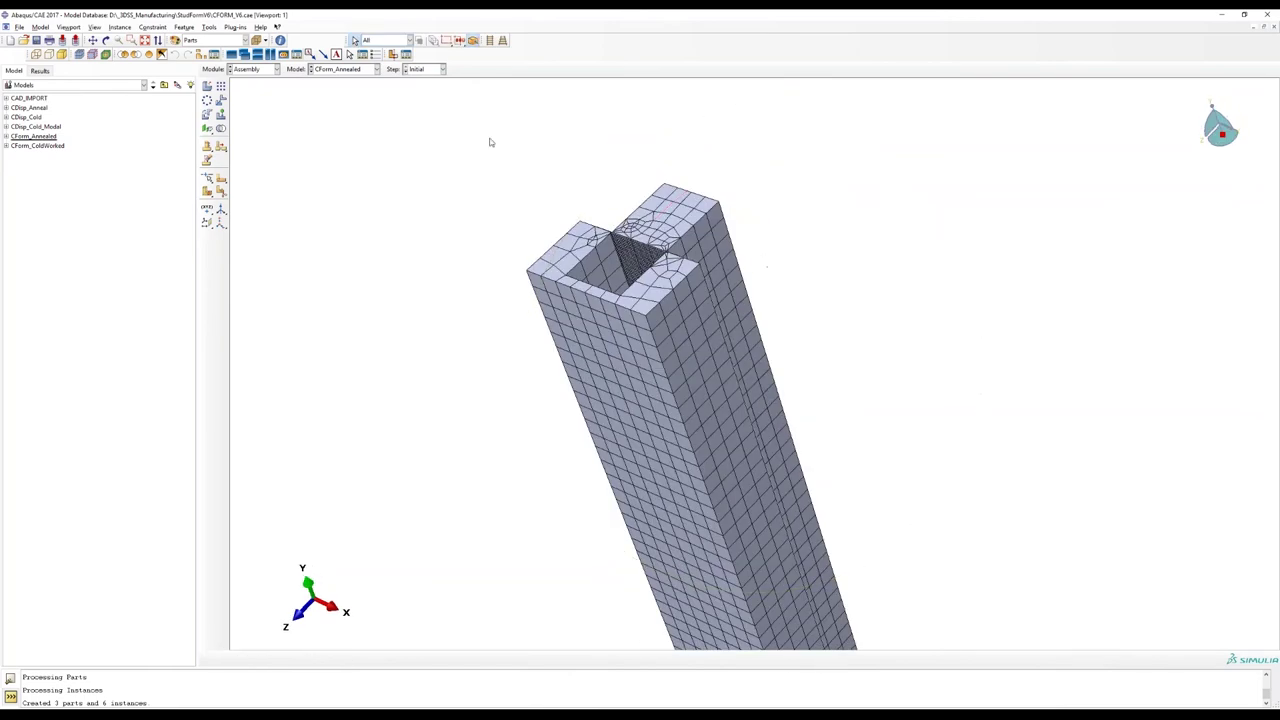
pyautogui.moveTo(770, 322)
pyautogui.keyDown('ctrl'); pyautogui.keyDown('alt'); pyautogui.mouseDown()
pyautogui.moveTo(651, 334)
pyautogui.moveTo(594, 323)
pyautogui.moveTo(780, 330)
pyautogui.mouseUp(); pyautogui.keyUp('alt'); pyautogui.keyUp('ctrl')
pyautogui.scroll(2, 790, 262)
pyautogui.scroll(-3, 735, 387)
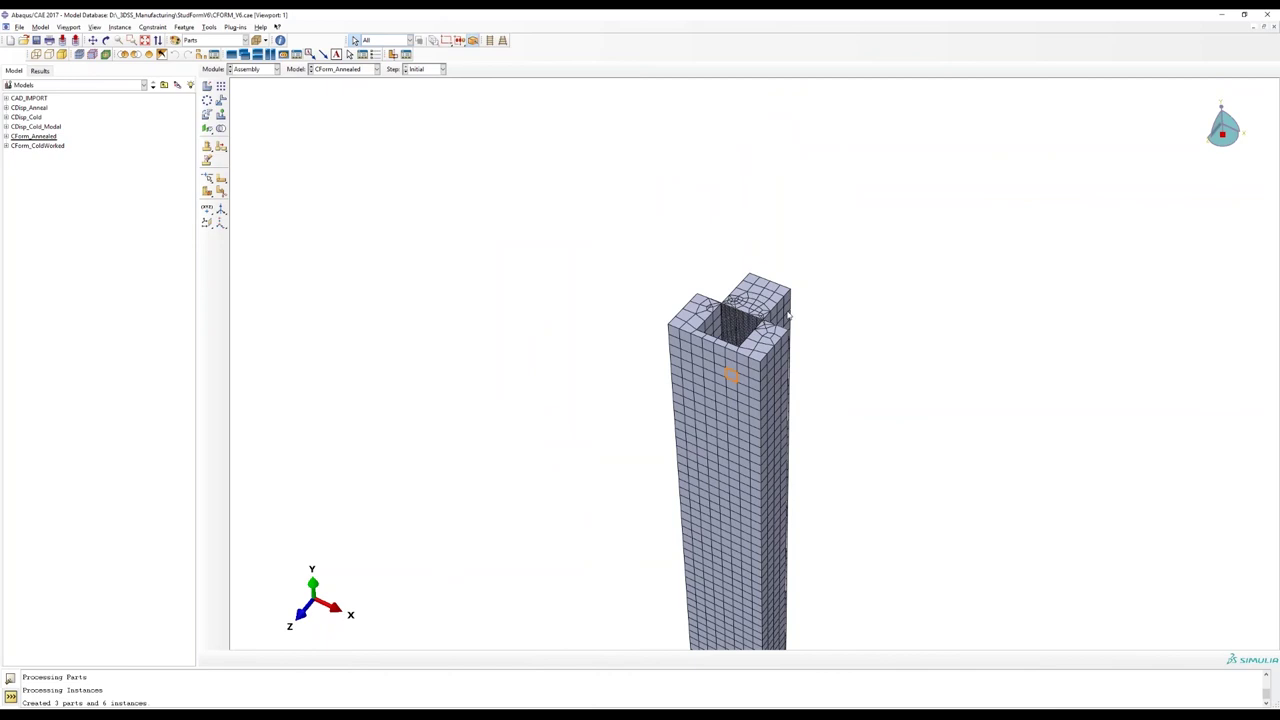
pyautogui.scroll(-1, 789, 310)
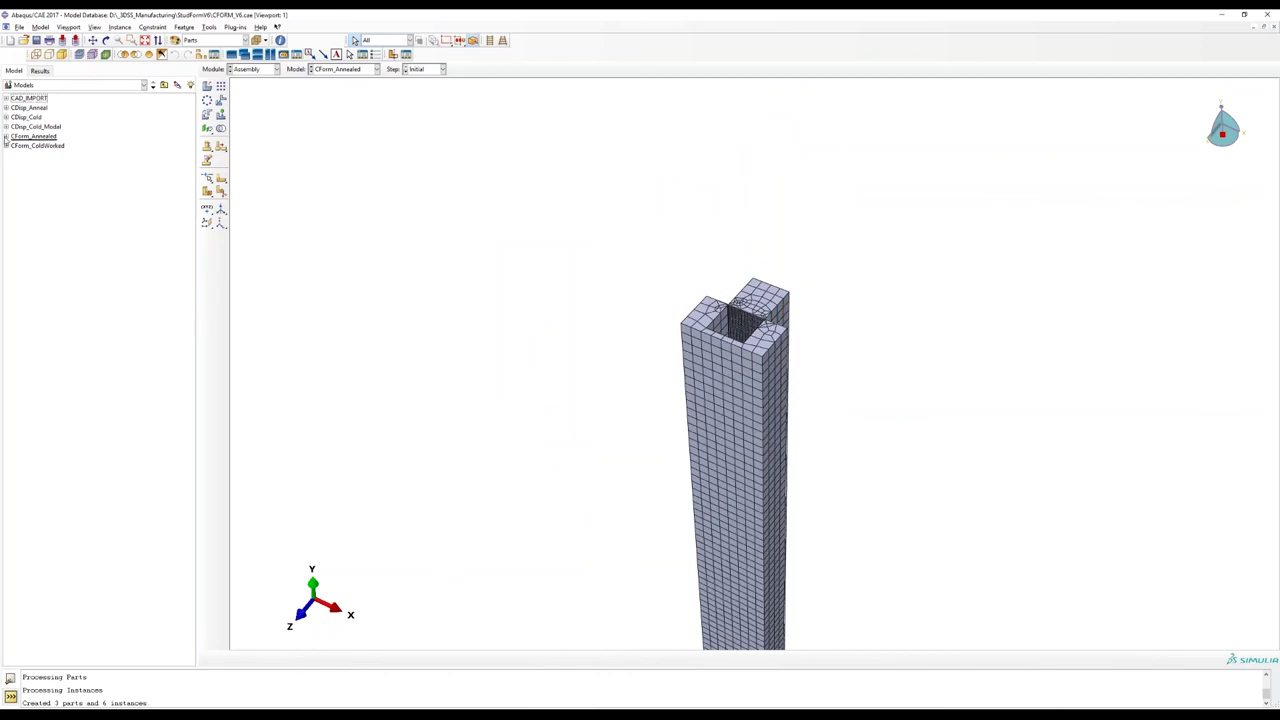
# Expand the CForm_Annealed model in the tree and examine its parts and the contents of the ANVIL part.
pyautogui.click(6, 136)
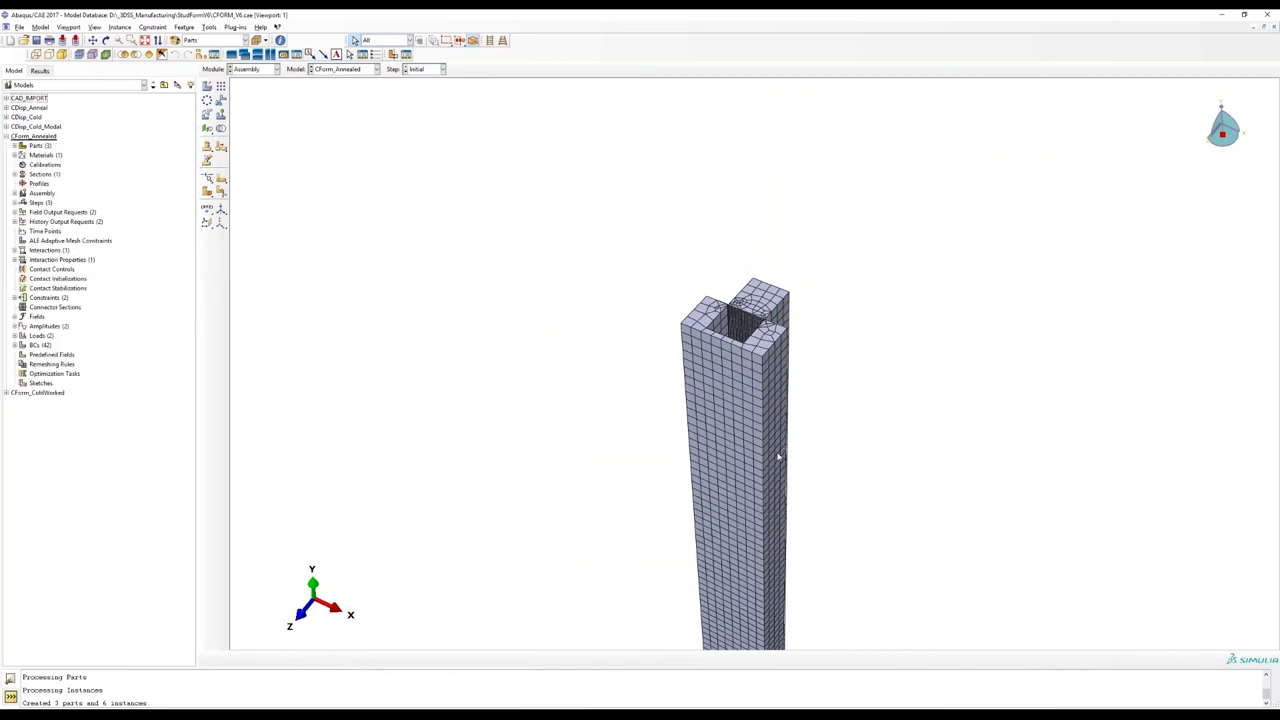
pyautogui.scroll(1, 778, 458)
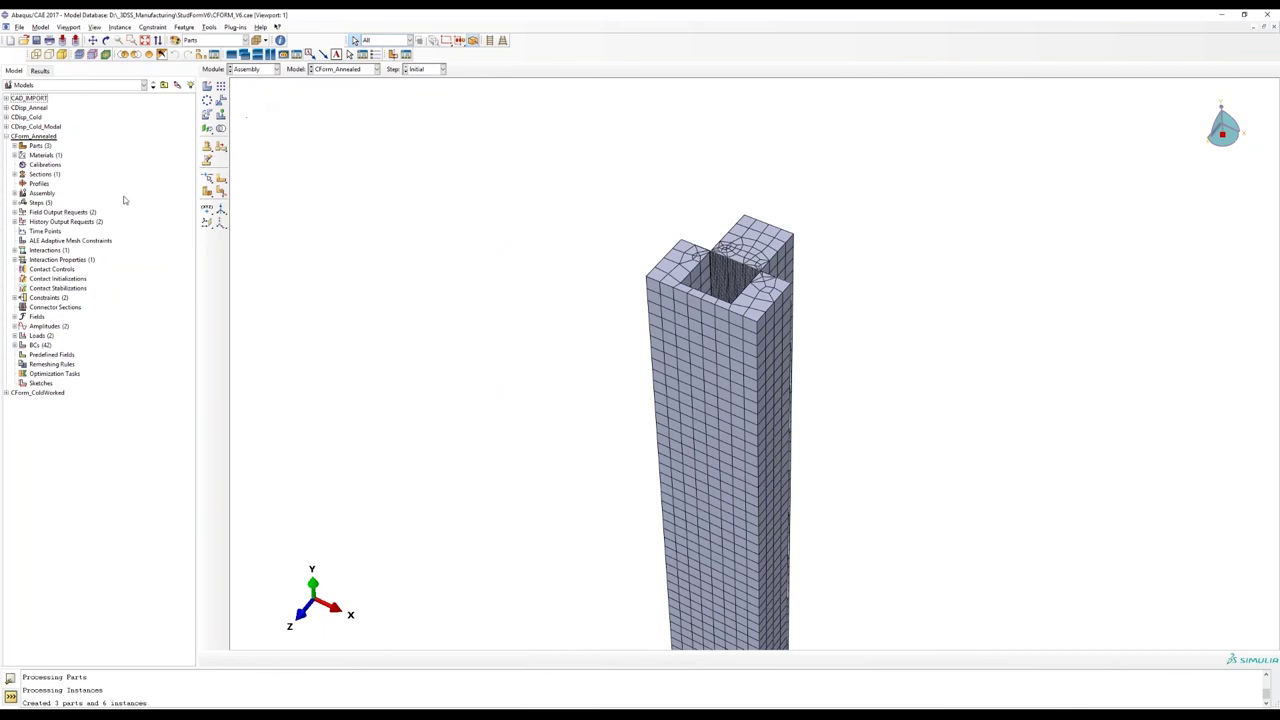
pyautogui.click(263, 70)
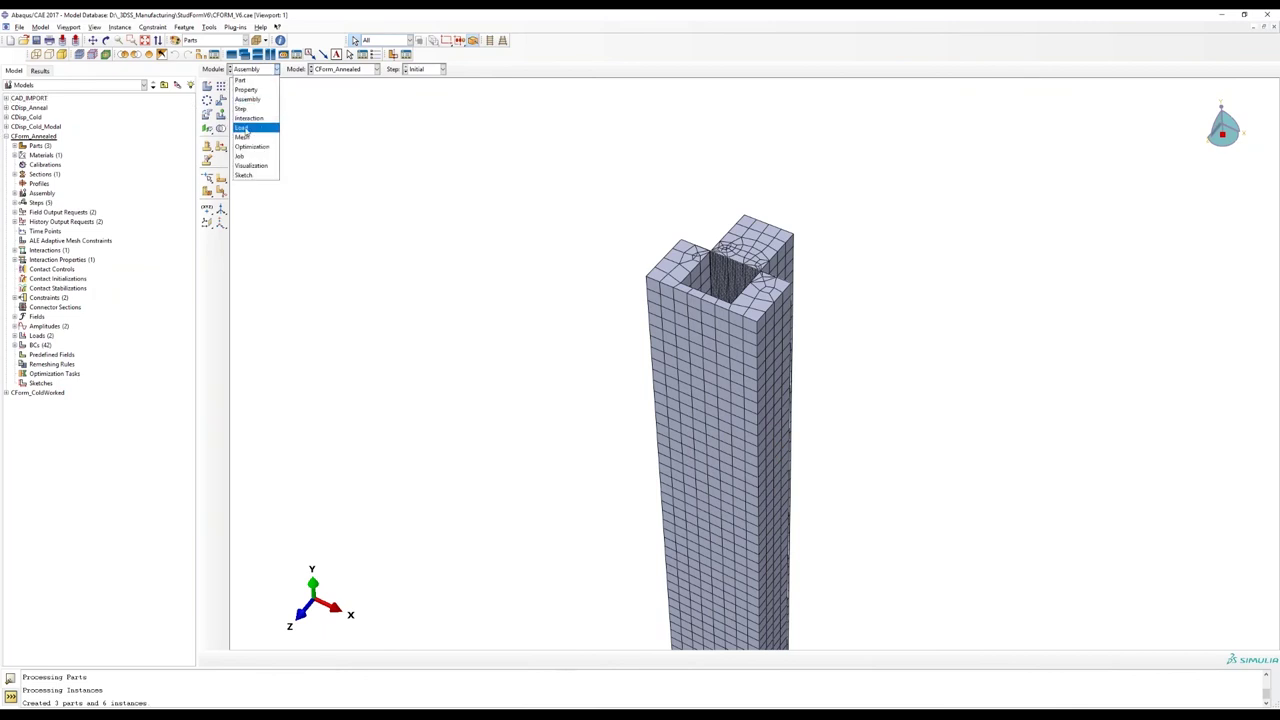
pyautogui.click(28, 150)
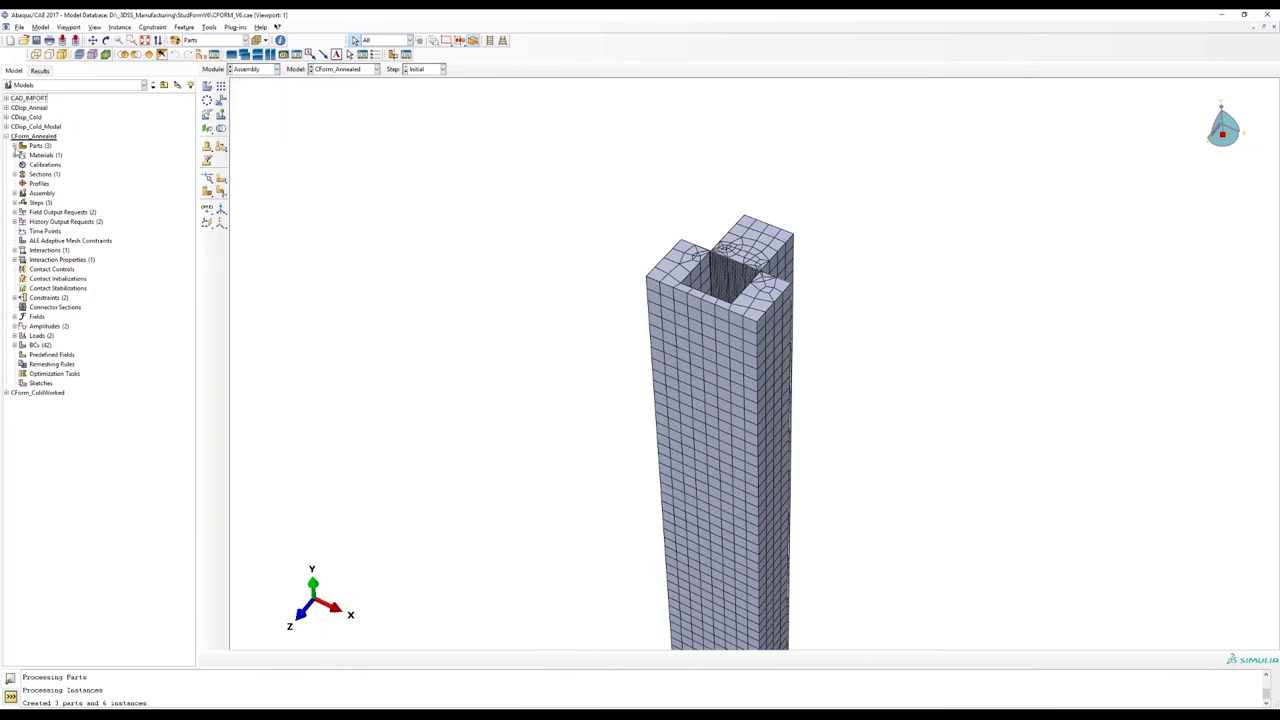
pyautogui.click(15, 146)
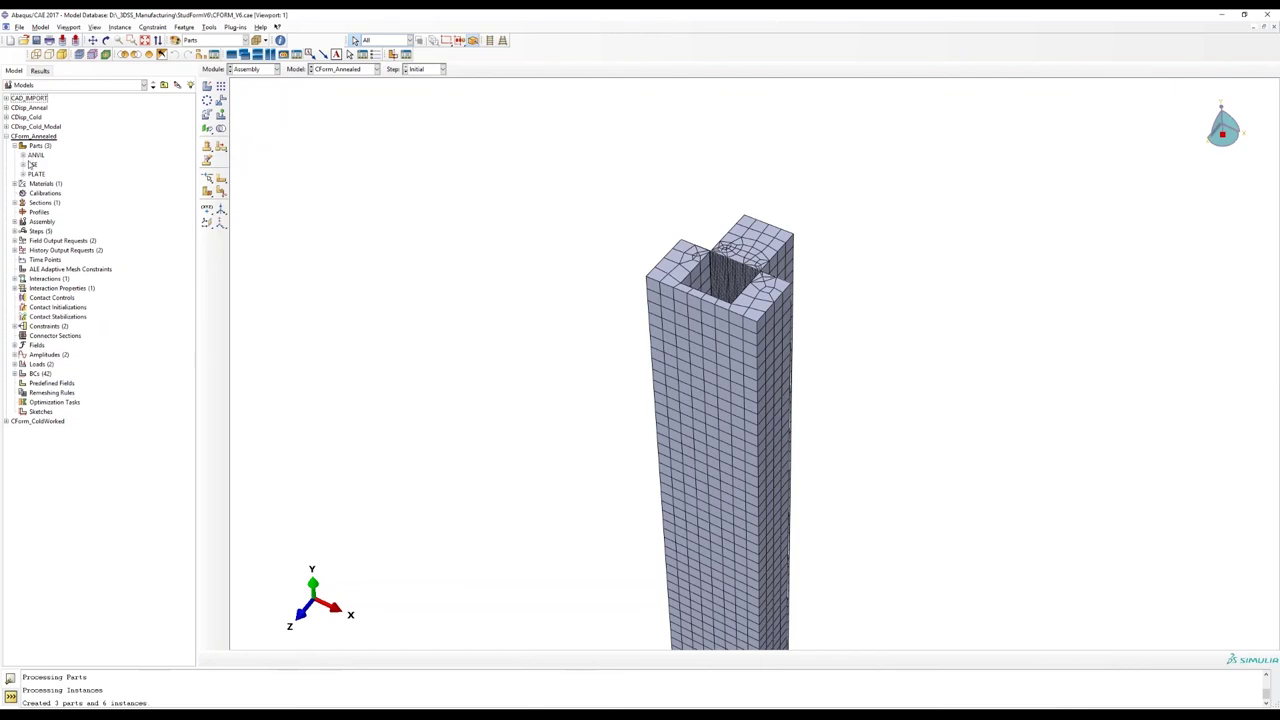
pyautogui.rightClick(33, 157)
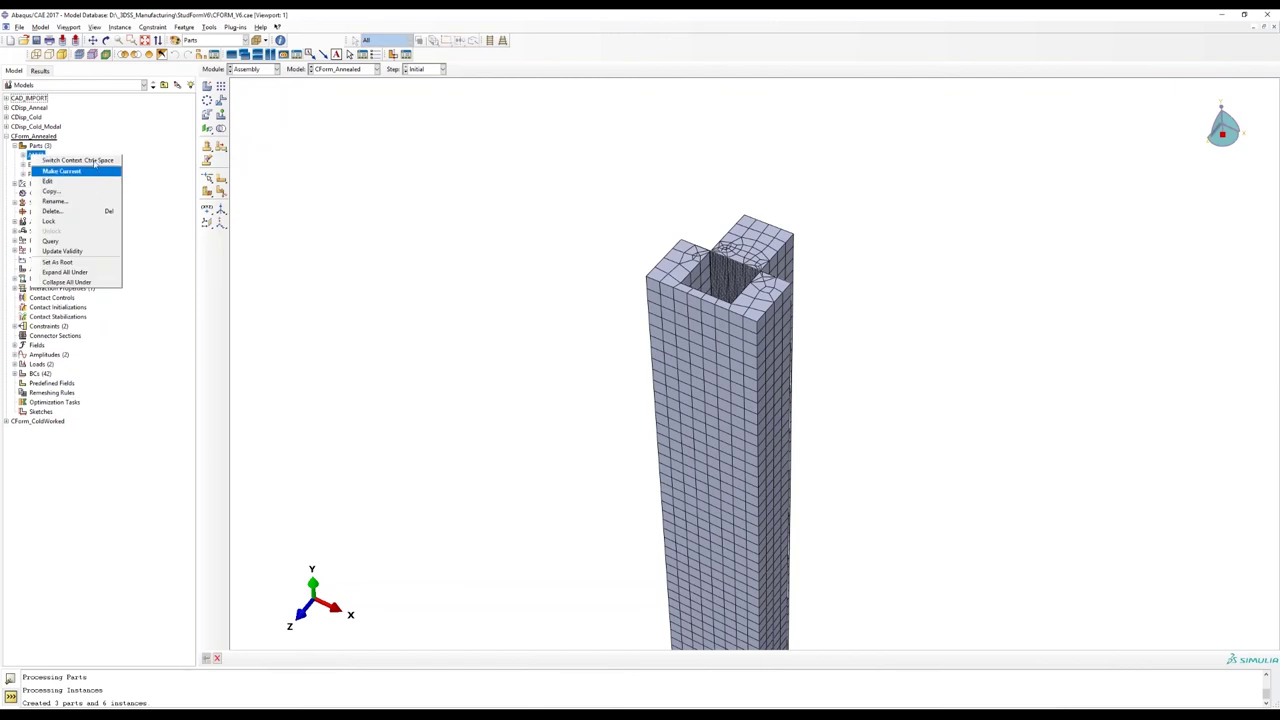
pyautogui.click(60, 182)
pyautogui.click(23, 156)
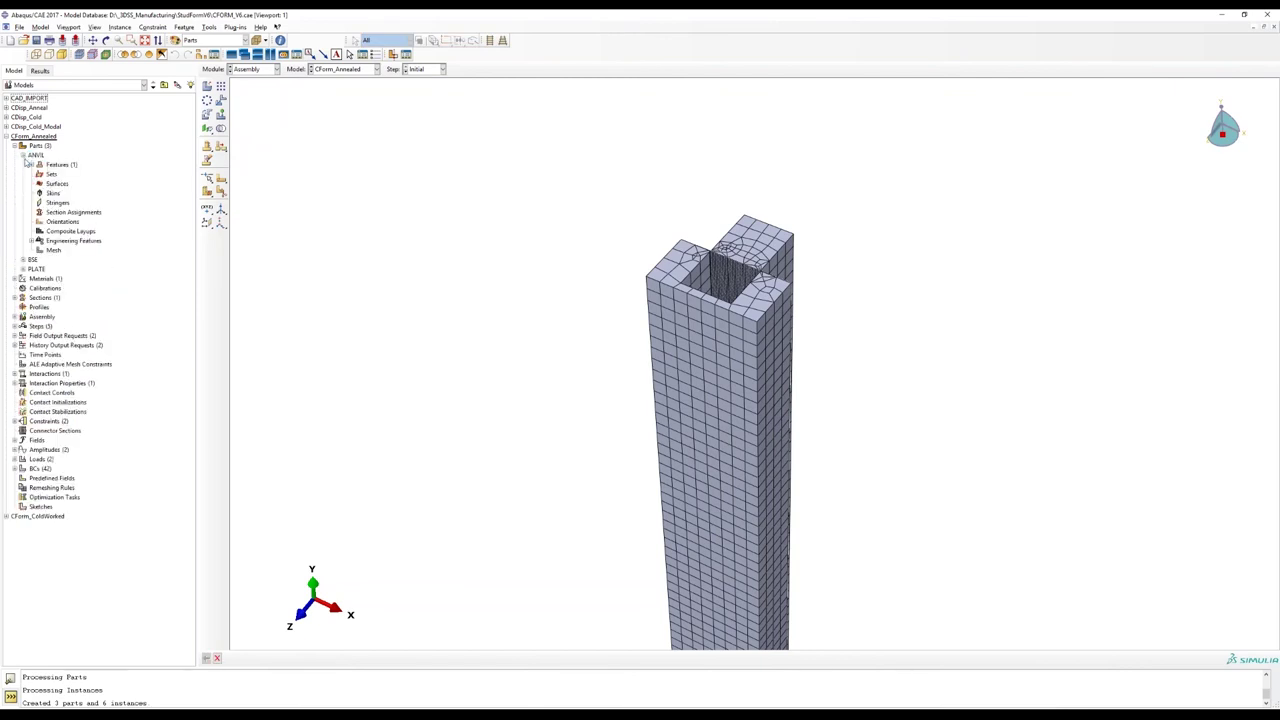
# Switch to the Step module and review the procedures and times in the Step Manager, highlighting the Form step.
pyautogui.click(273, 70)
pyautogui.click(271, 107)
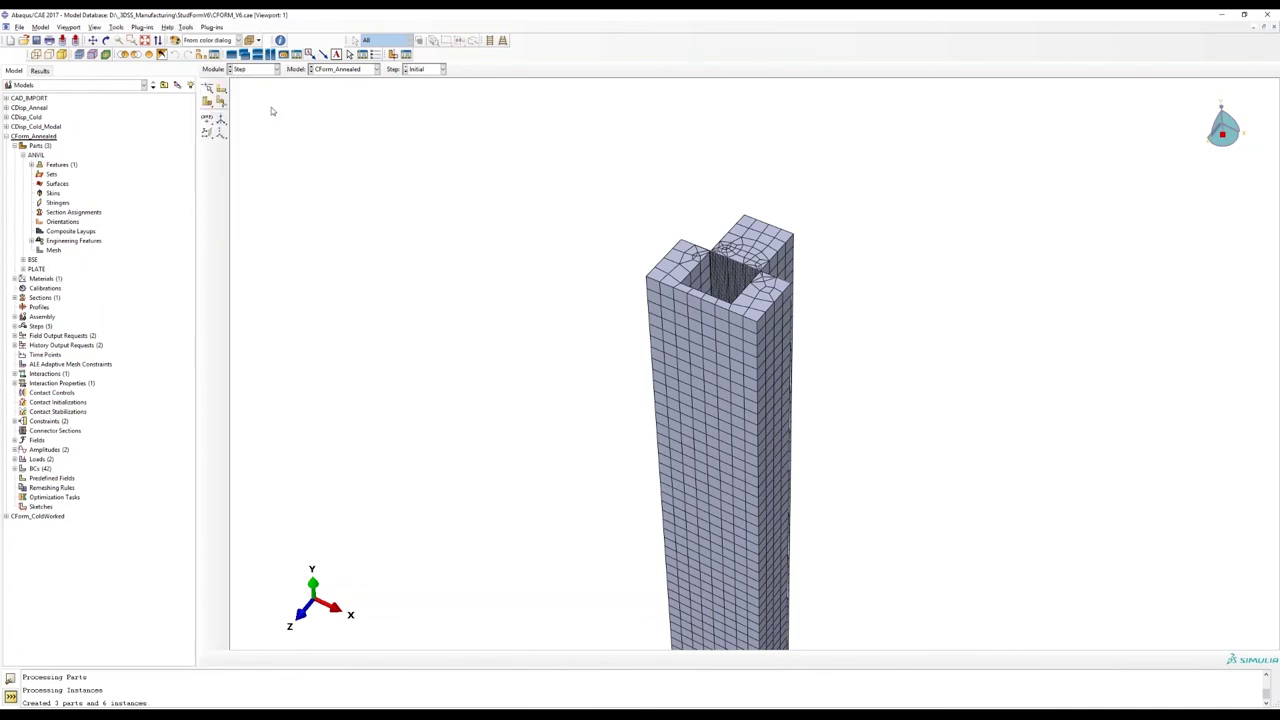
pyautogui.click(221, 86)
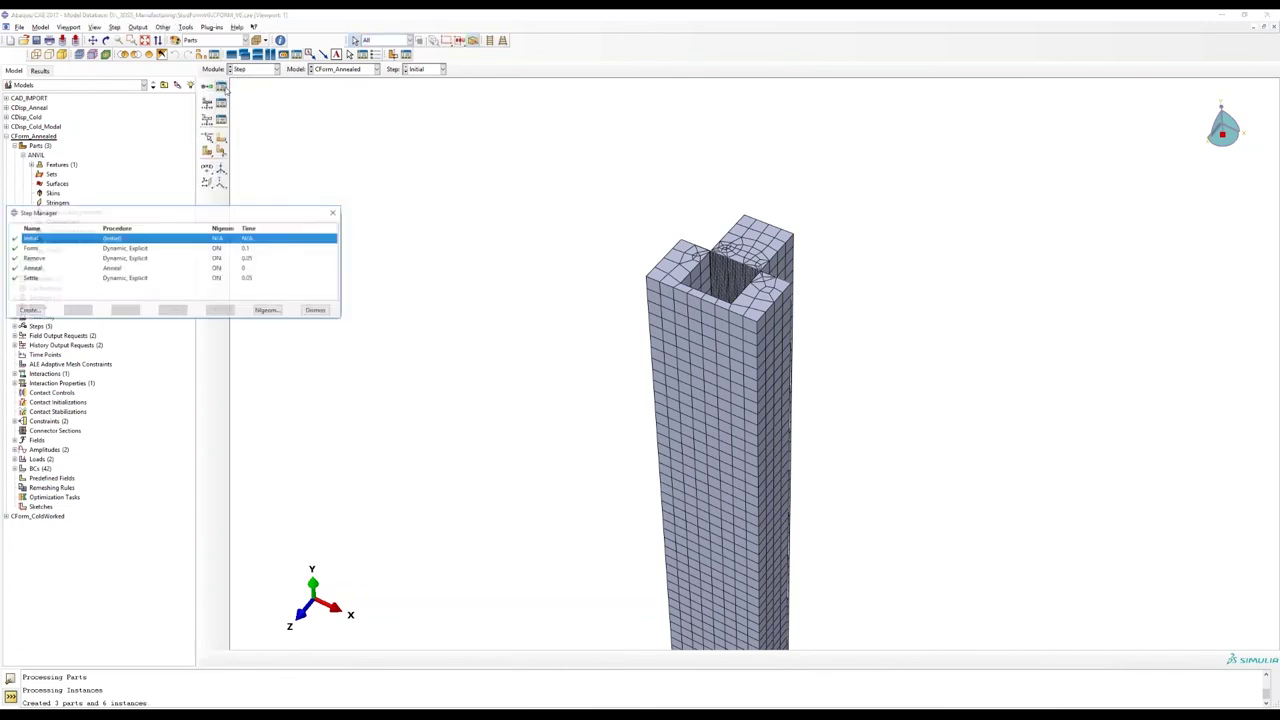
pyautogui.moveTo(352, 328); pyautogui.dragTo(457, 350)
pyautogui.moveTo(300, 218); pyautogui.dragTo(376, 156)
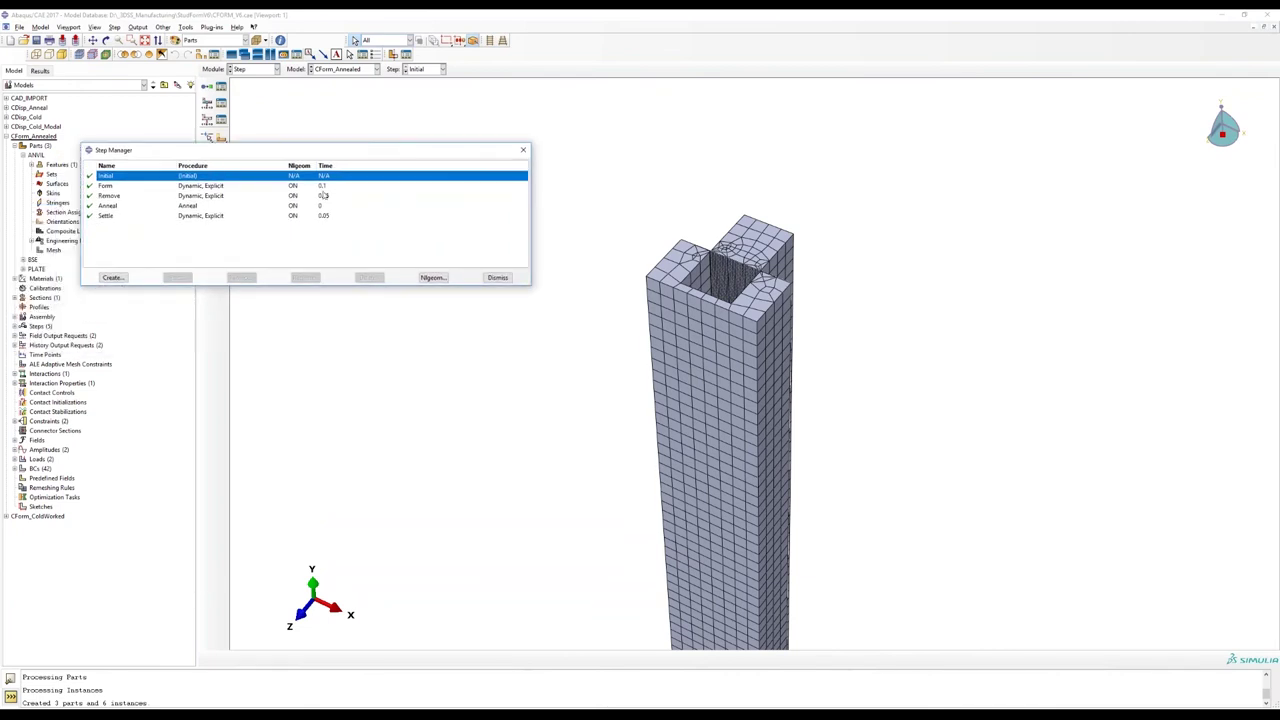
pyautogui.click(208, 187)
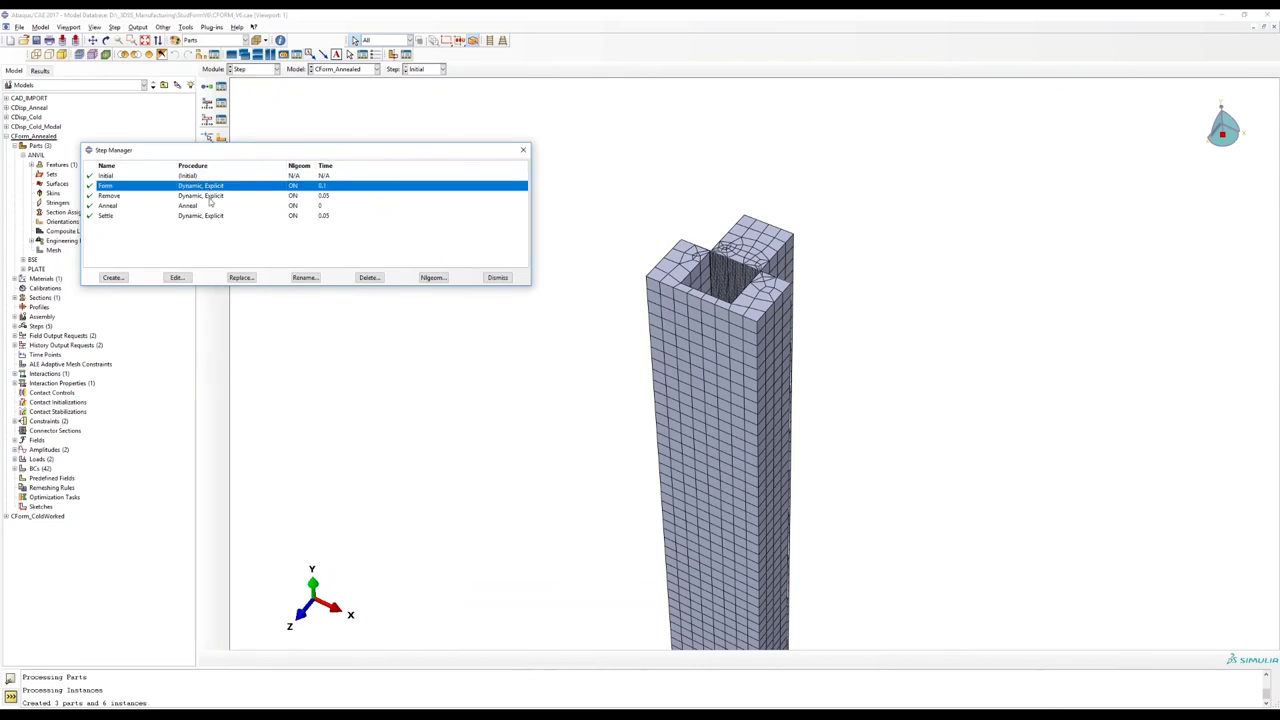
pyautogui.click(499, 277)
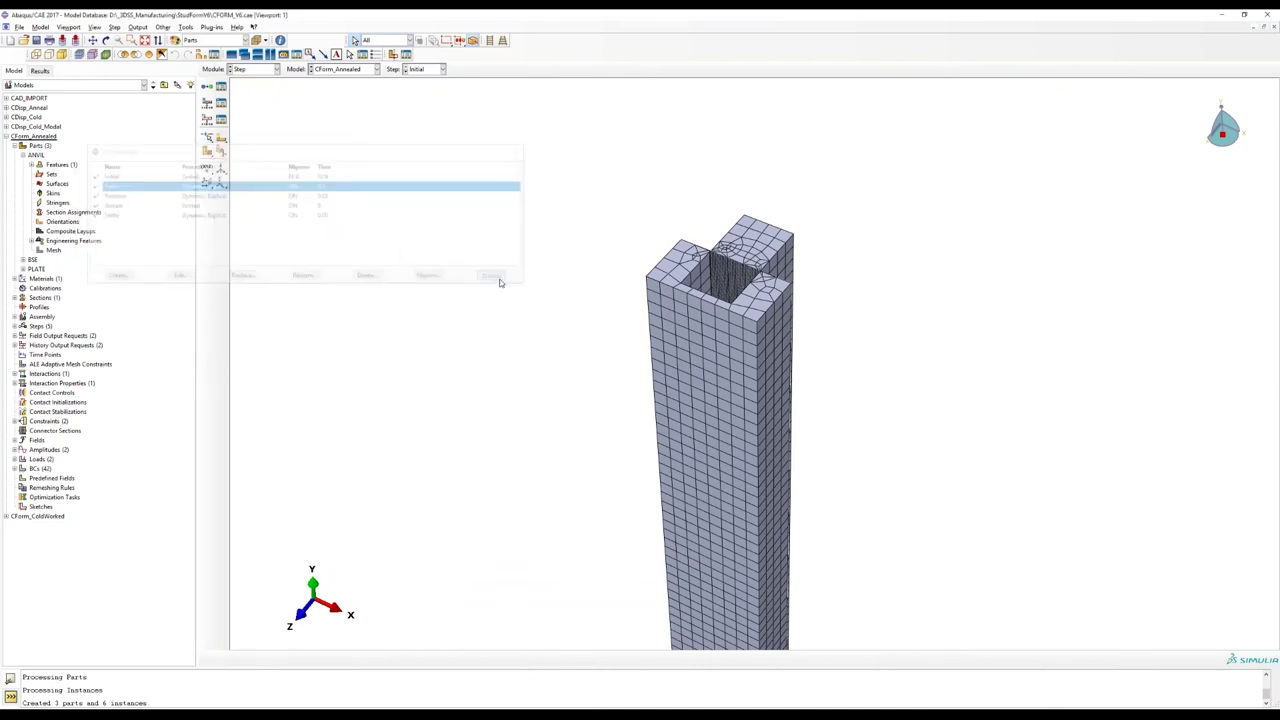
# Switch to the Load module and review the list of boundary conditions across the analysis steps in the Boundary Condition Manager.
pyautogui.click(269, 72)
pyautogui.click(262, 127)
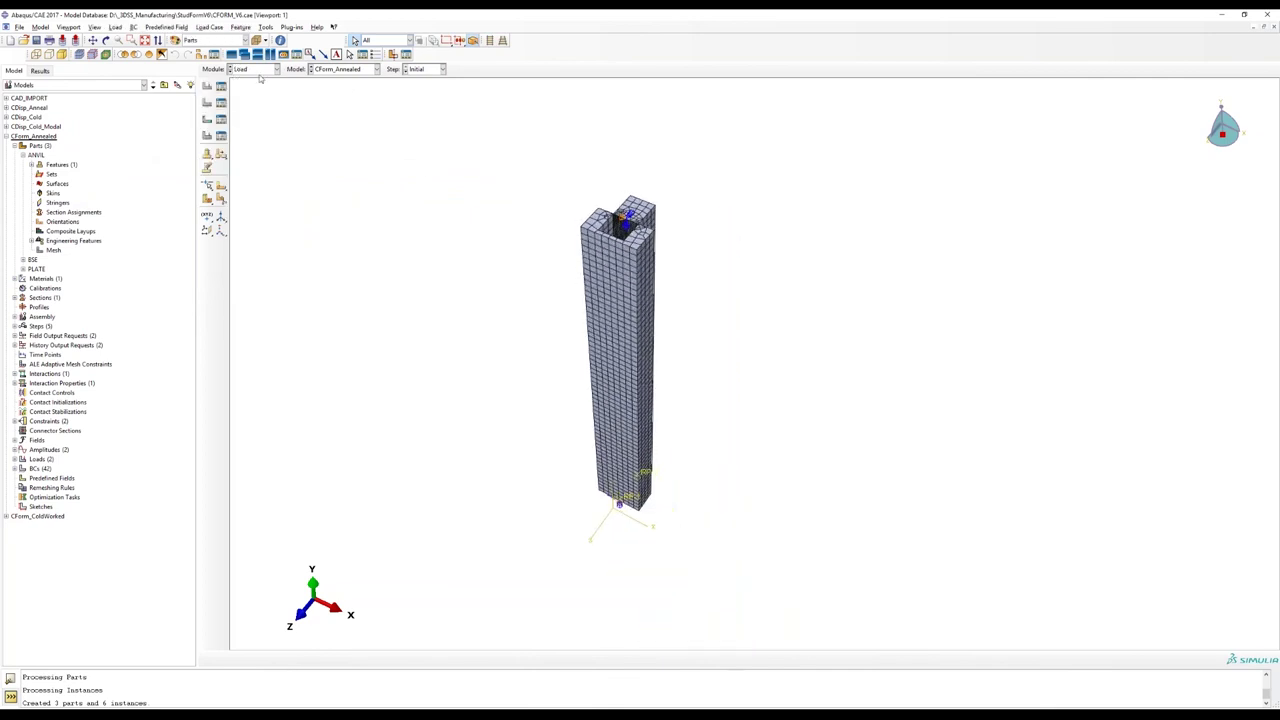
pyautogui.click(221, 104)
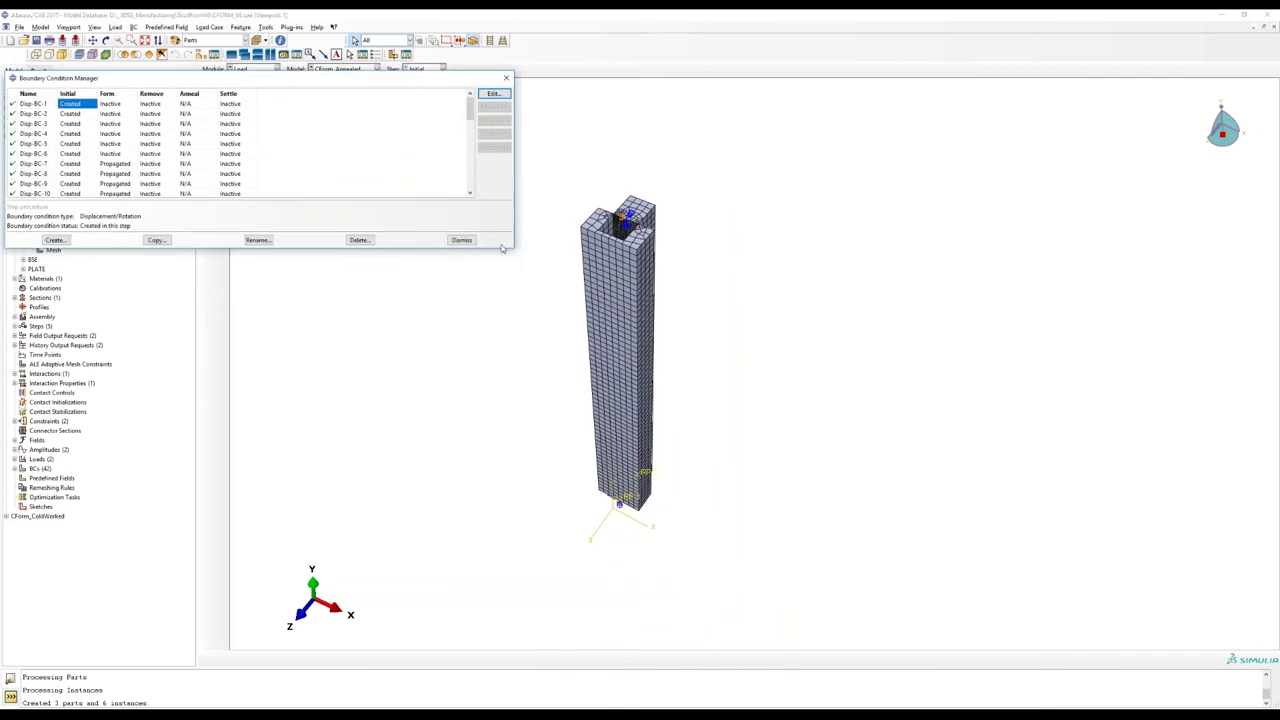
pyautogui.moveTo(514, 250); pyautogui.dragTo(329, 545)
pyautogui.click(321, 77)
# Display the Form step's loads and boundary conditions and examine them up close at the upper end of the assembly.
pyautogui.click(426, 70)
pyautogui.click(424, 90)
pyautogui.scroll(5, 638, 211)
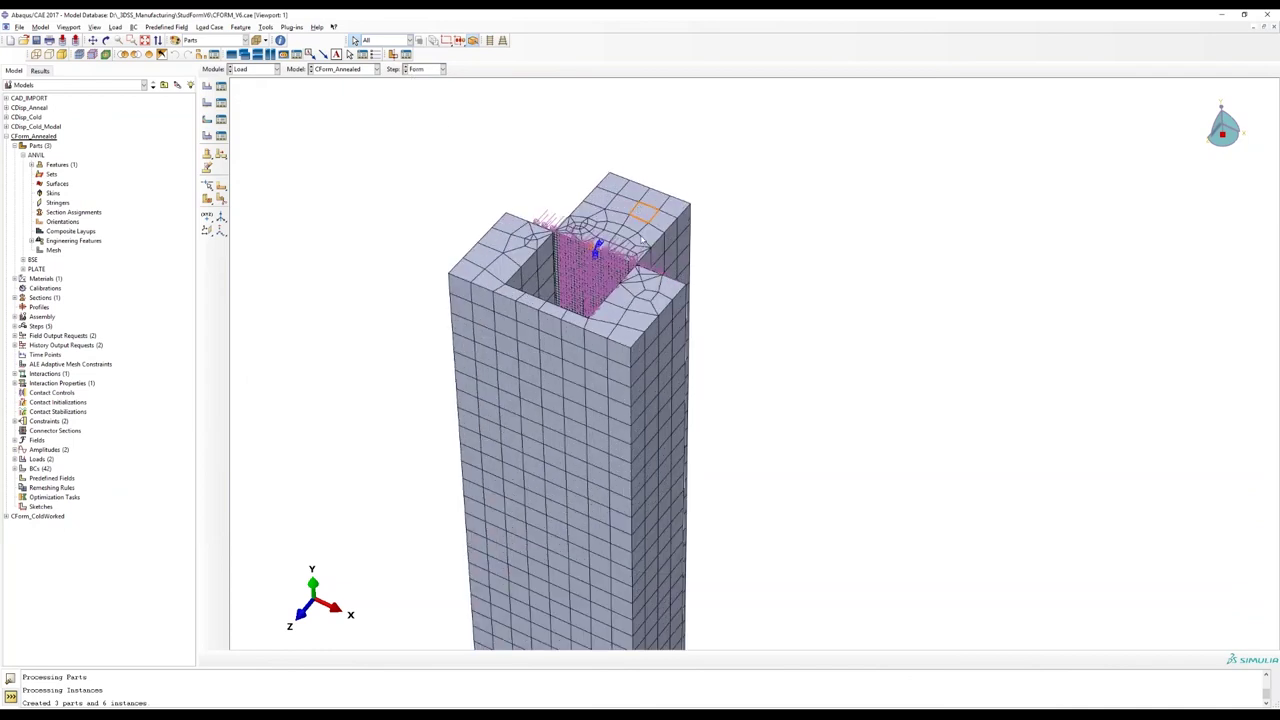
pyautogui.scroll(2, 641, 245)
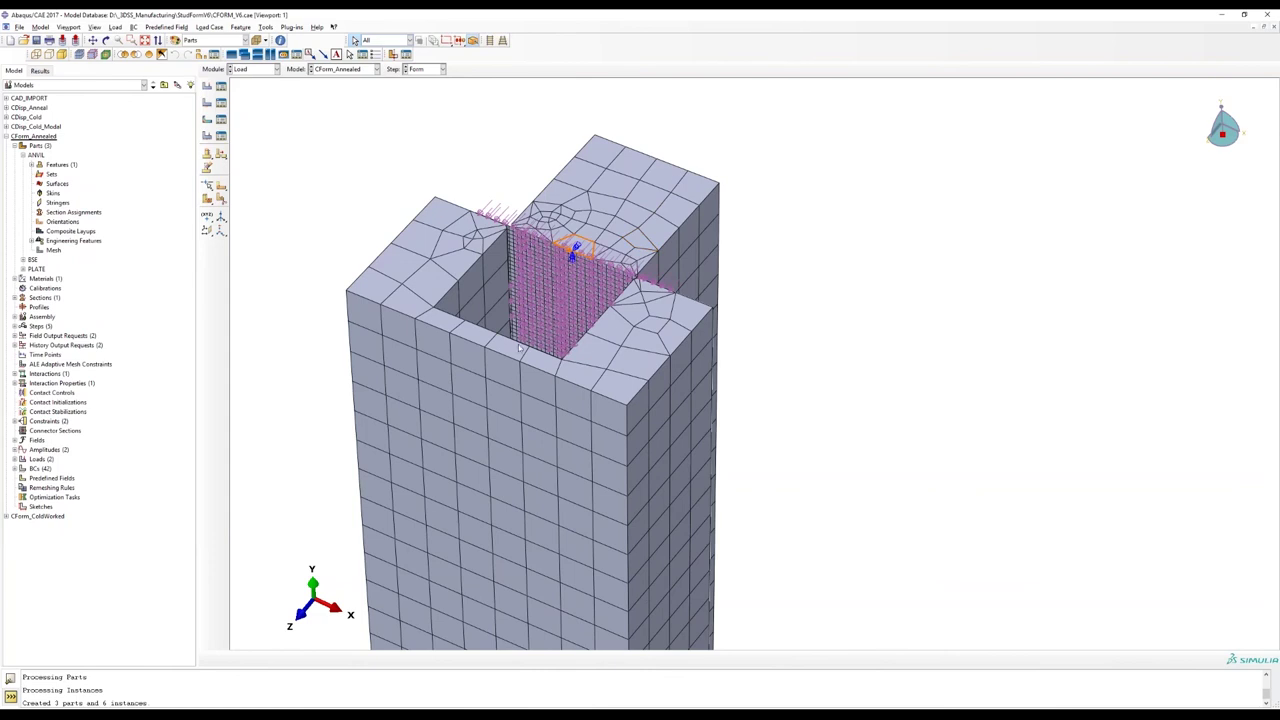
pyautogui.scroll(-3, 291, 170)
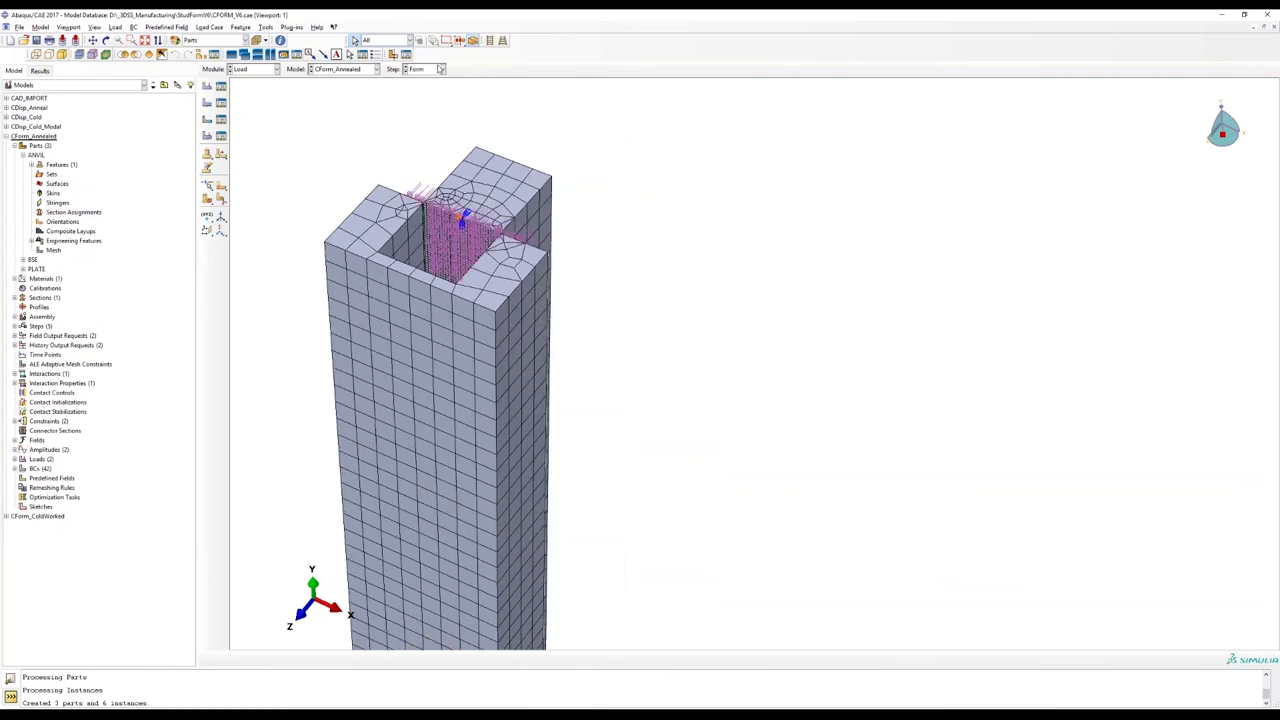
# Change the displayed analysis step from Form to Anneal to check its loads and boundary conditions.
pyautogui.click(441, 69)
pyautogui.click(430, 90)
pyautogui.click(429, 70)
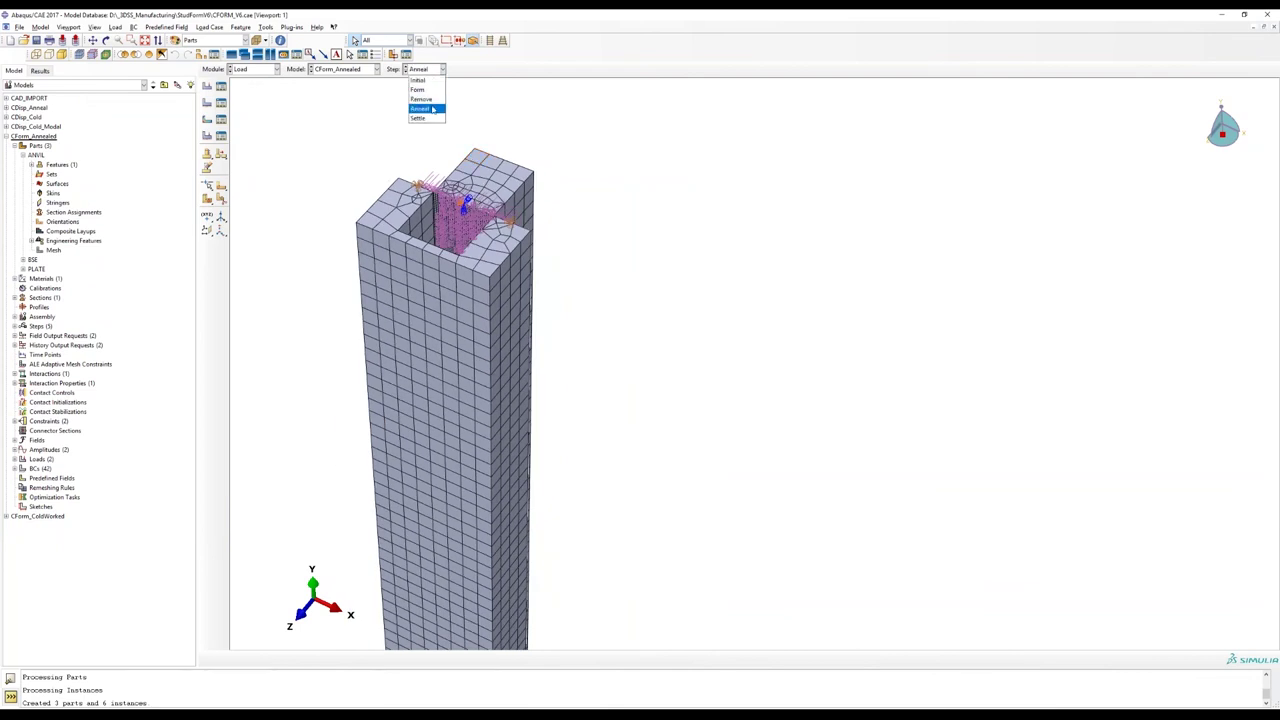
pyautogui.click(421, 108)
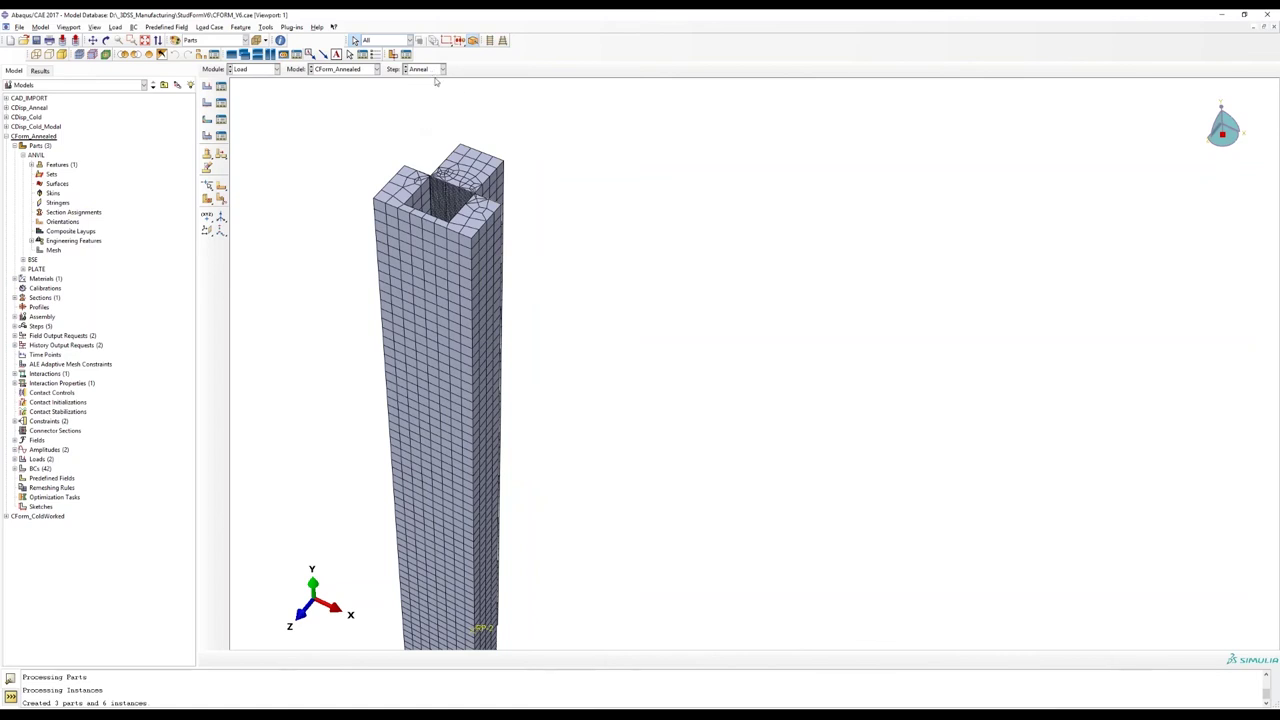
# Return the tree to the Model Database level, open the CForm_Annealed job's results and plot the deformed shape.
pyautogui.click(6, 137)
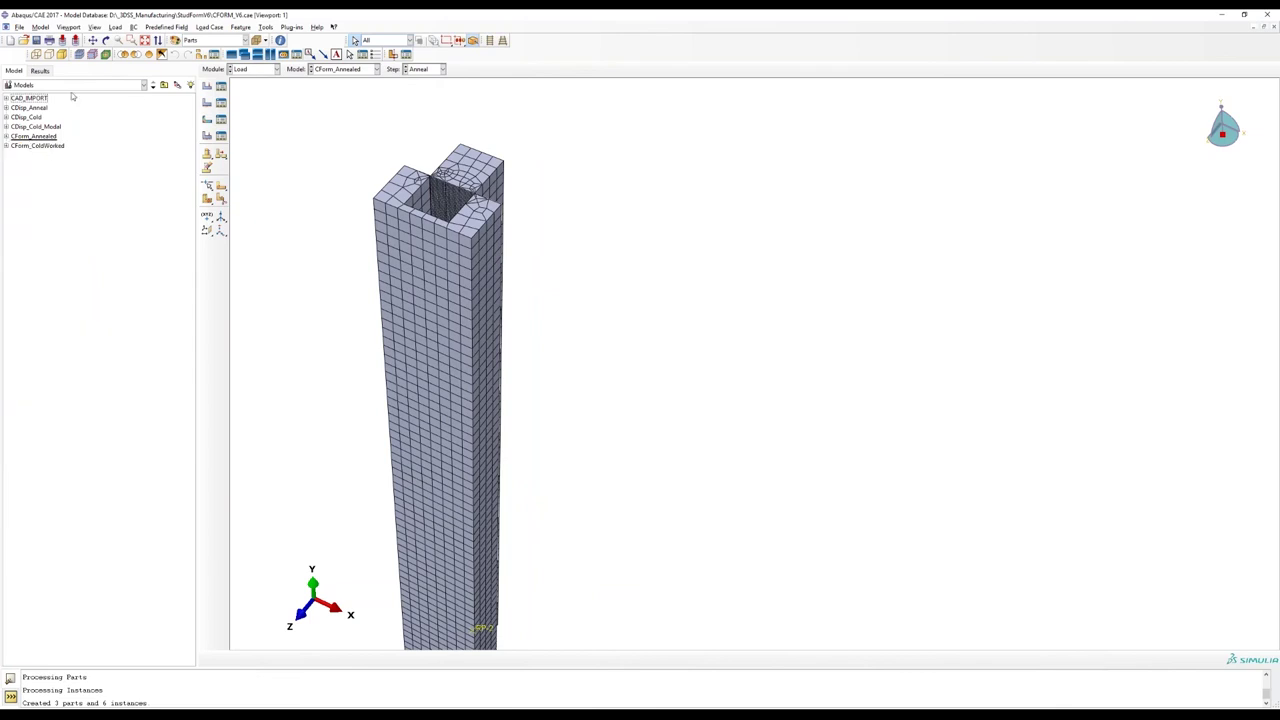
pyautogui.click(165, 86)
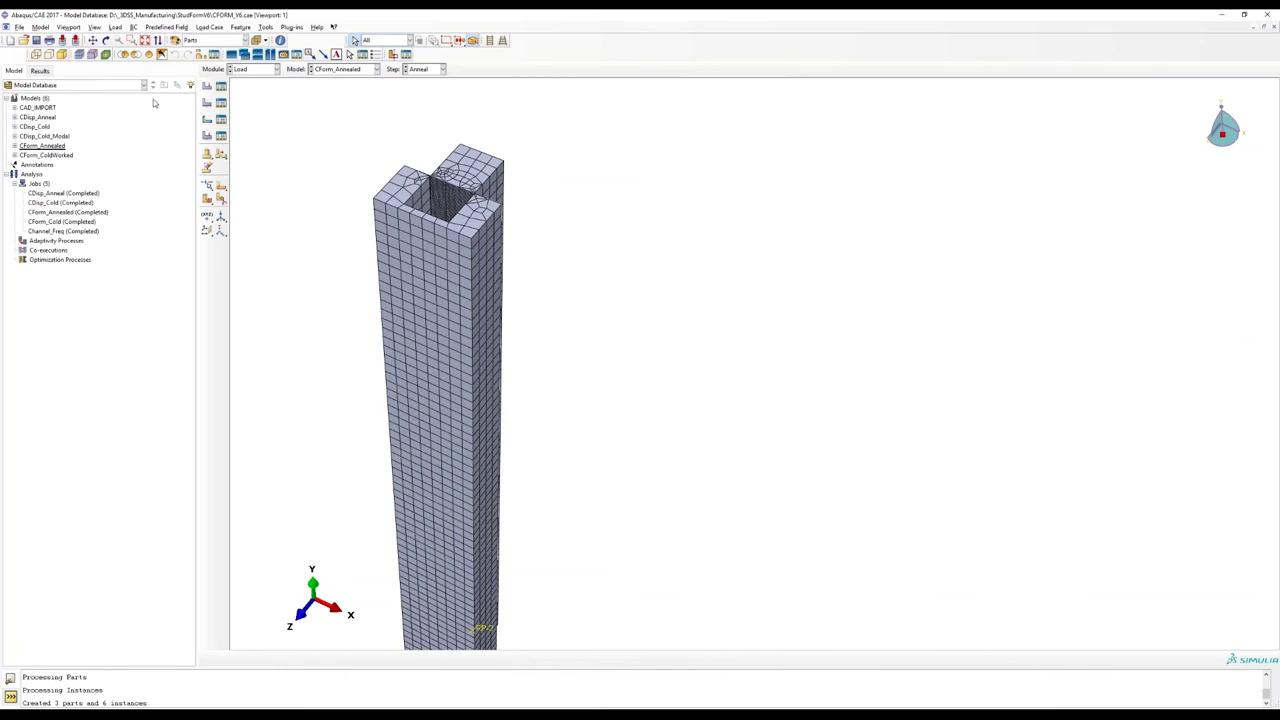
pyautogui.rightClick(67, 215)
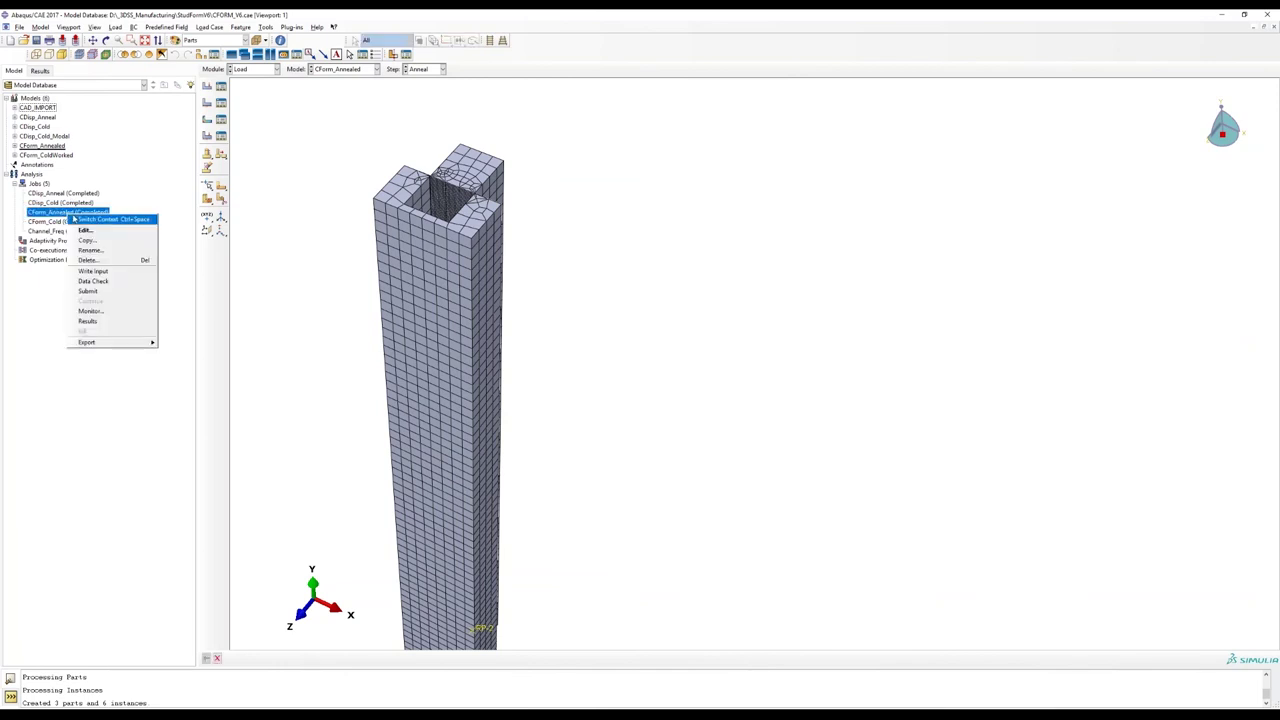
pyautogui.click(108, 321)
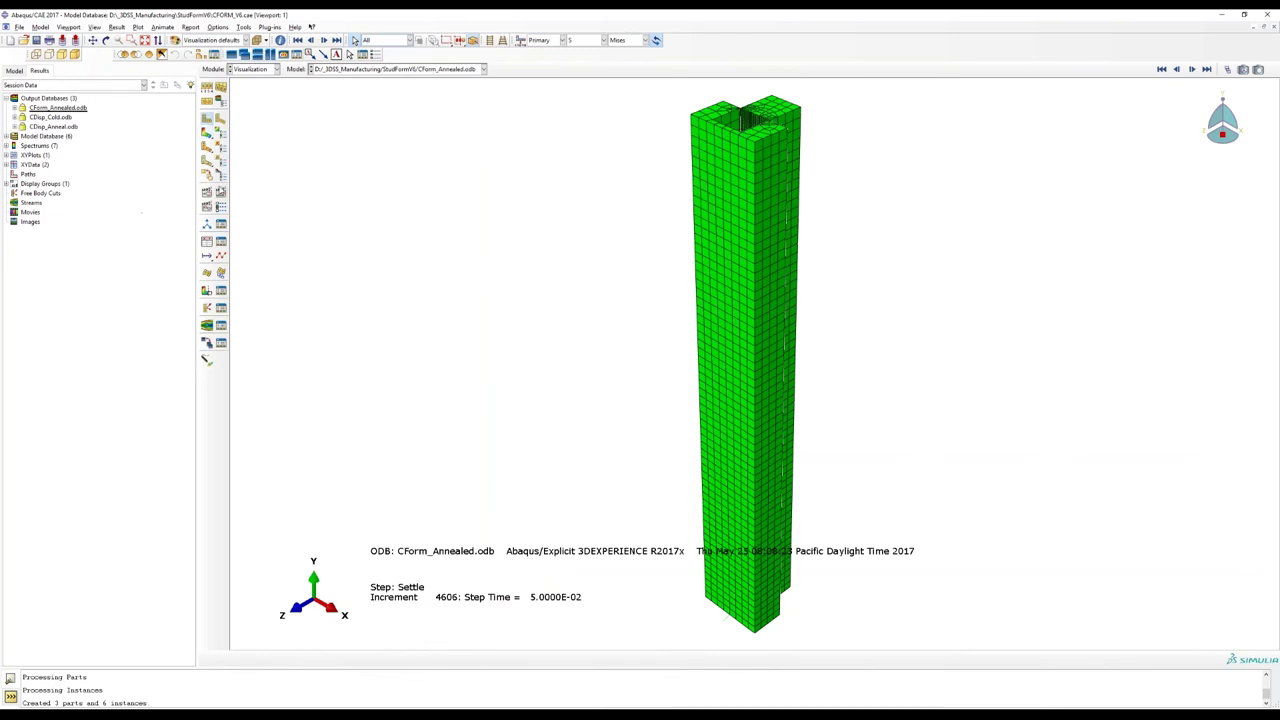
pyautogui.click(221, 120)
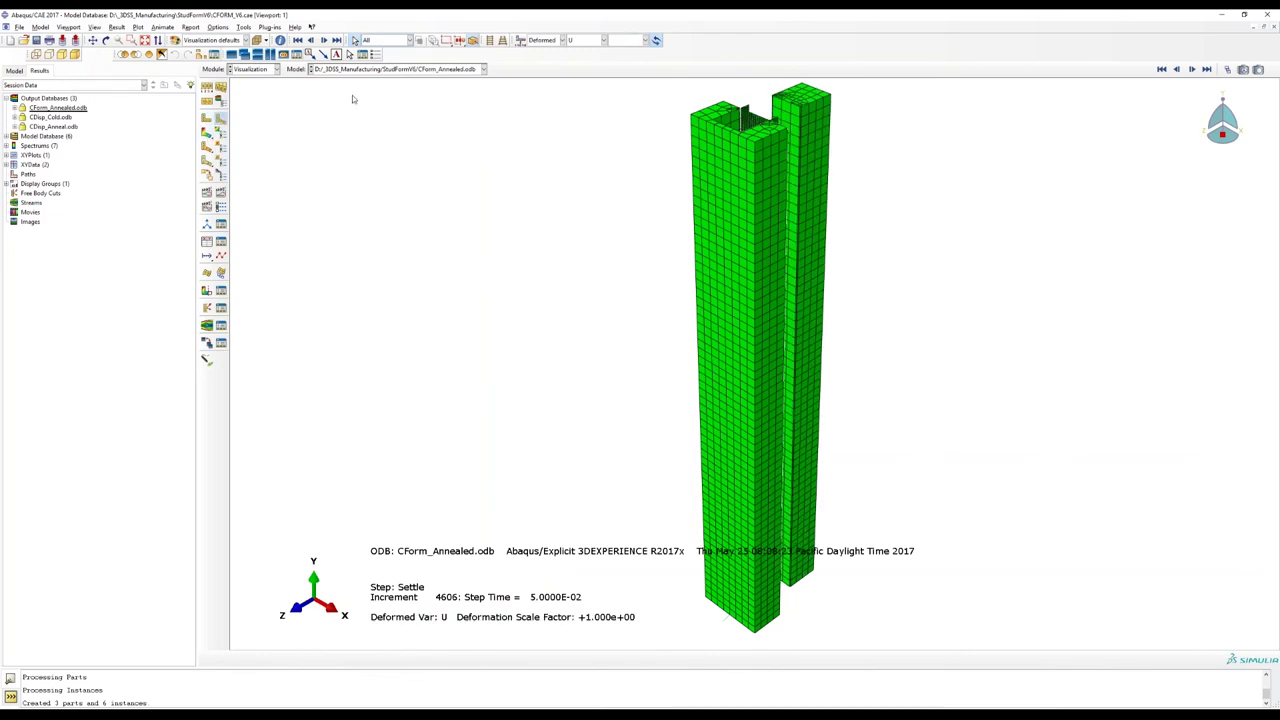
# Animate the time history of the deformed forming assembly and examine its motion near the upper end.
pyautogui.click(162, 27)
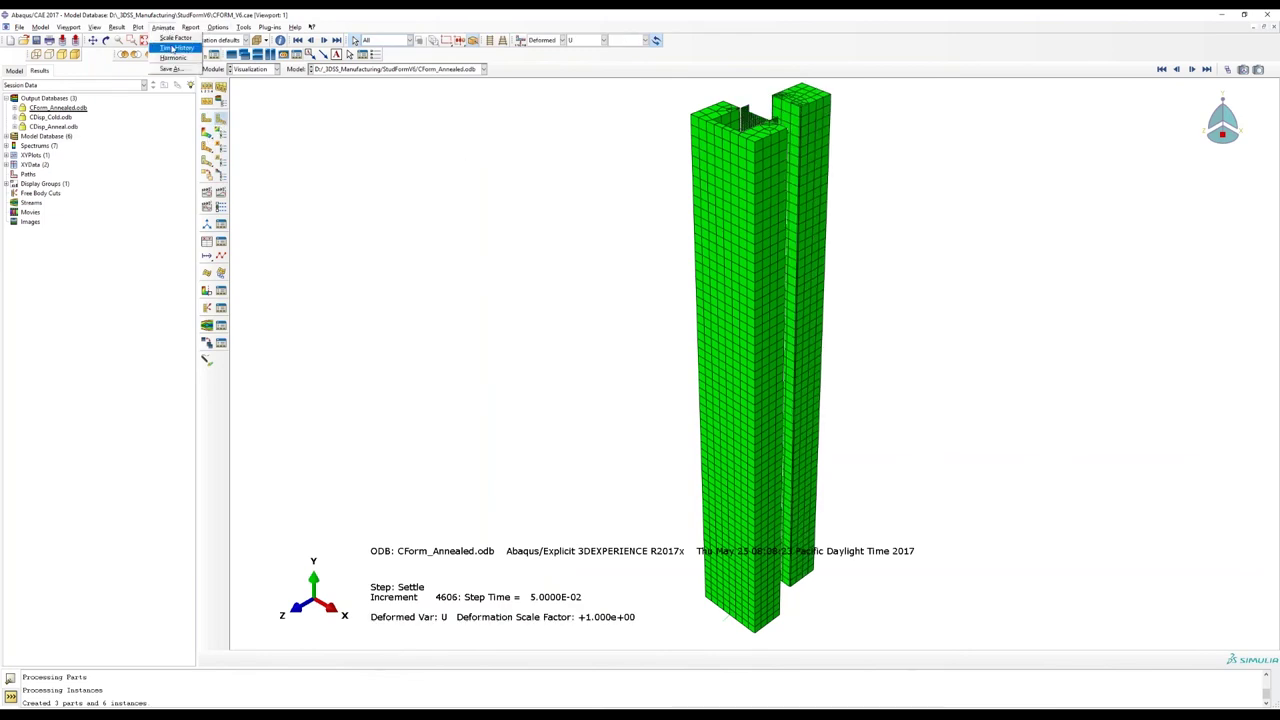
pyautogui.click(173, 48)
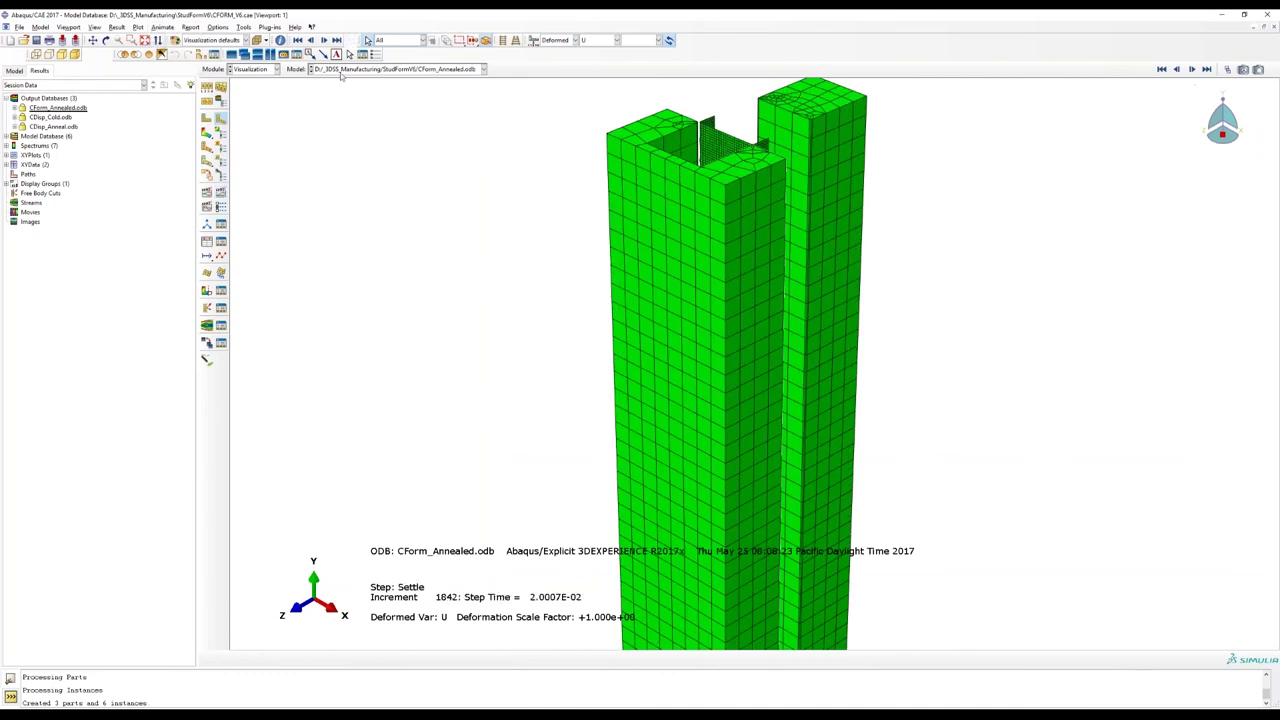
pyautogui.click(162, 27)
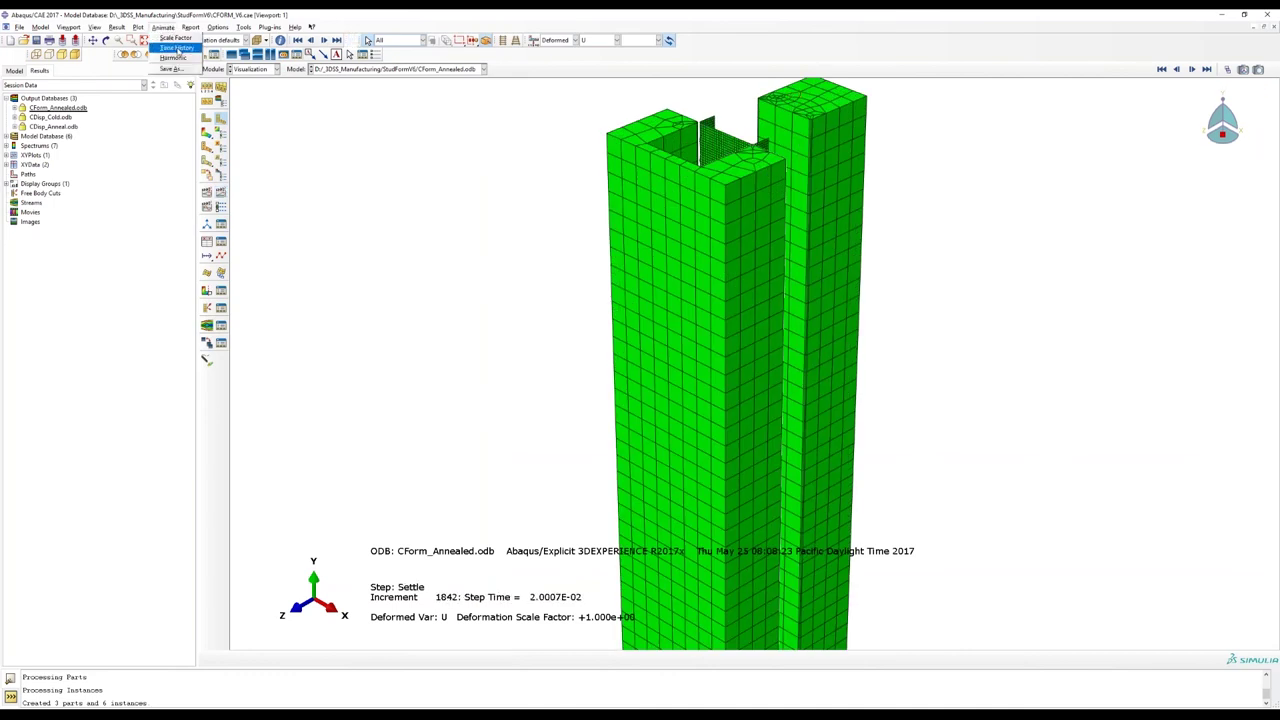
pyautogui.click(176, 39)
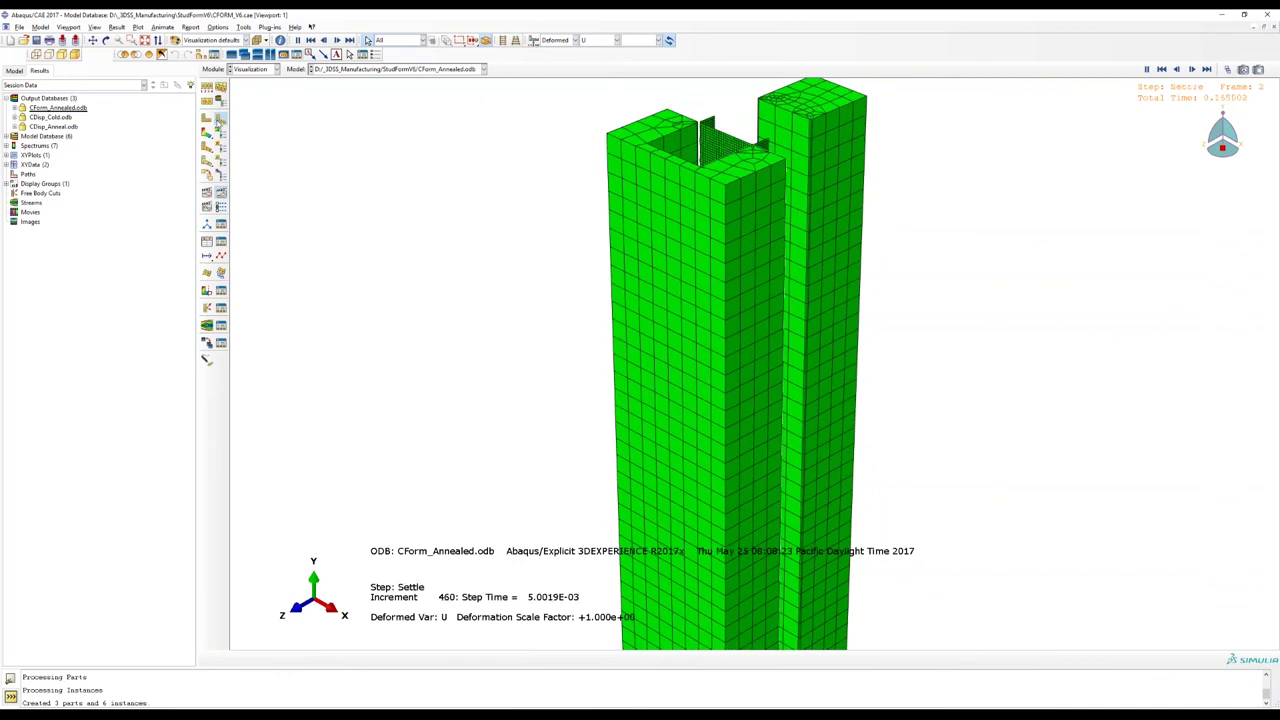
# Color-code the model by part instances and limit the visible edges to free edges in the common plot options.
pyautogui.click(233, 40)
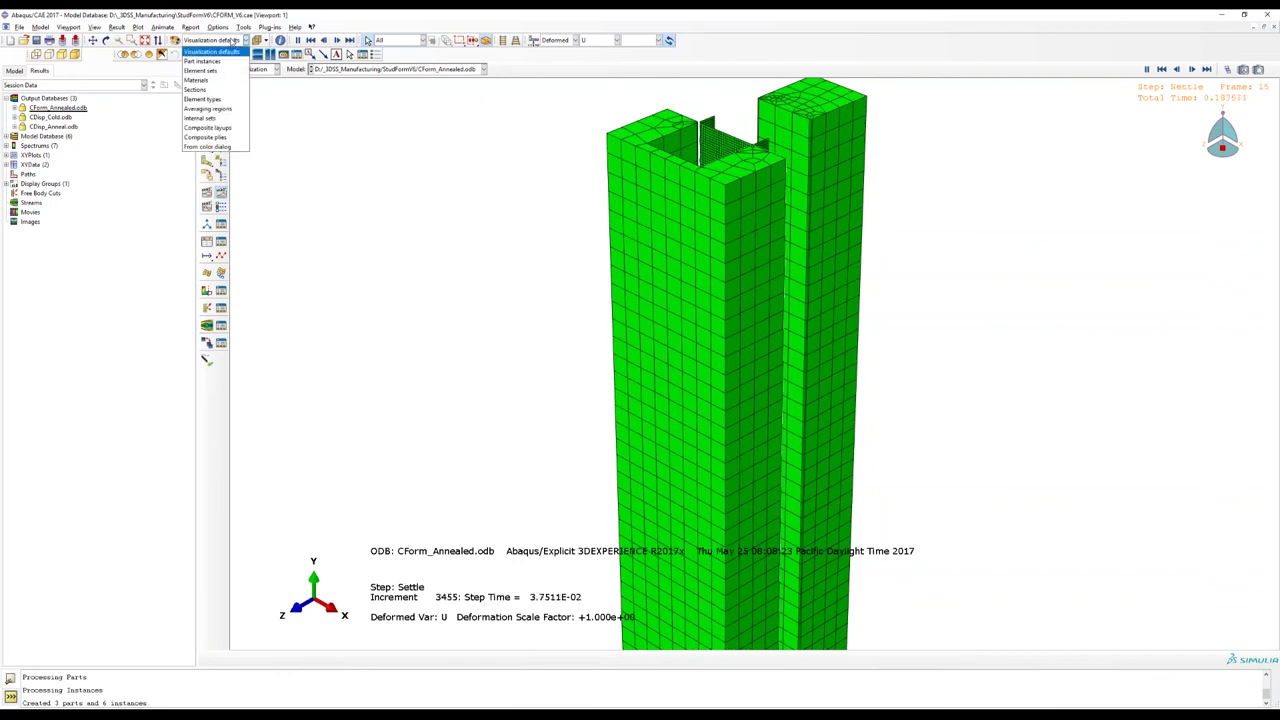
pyautogui.click(215, 60)
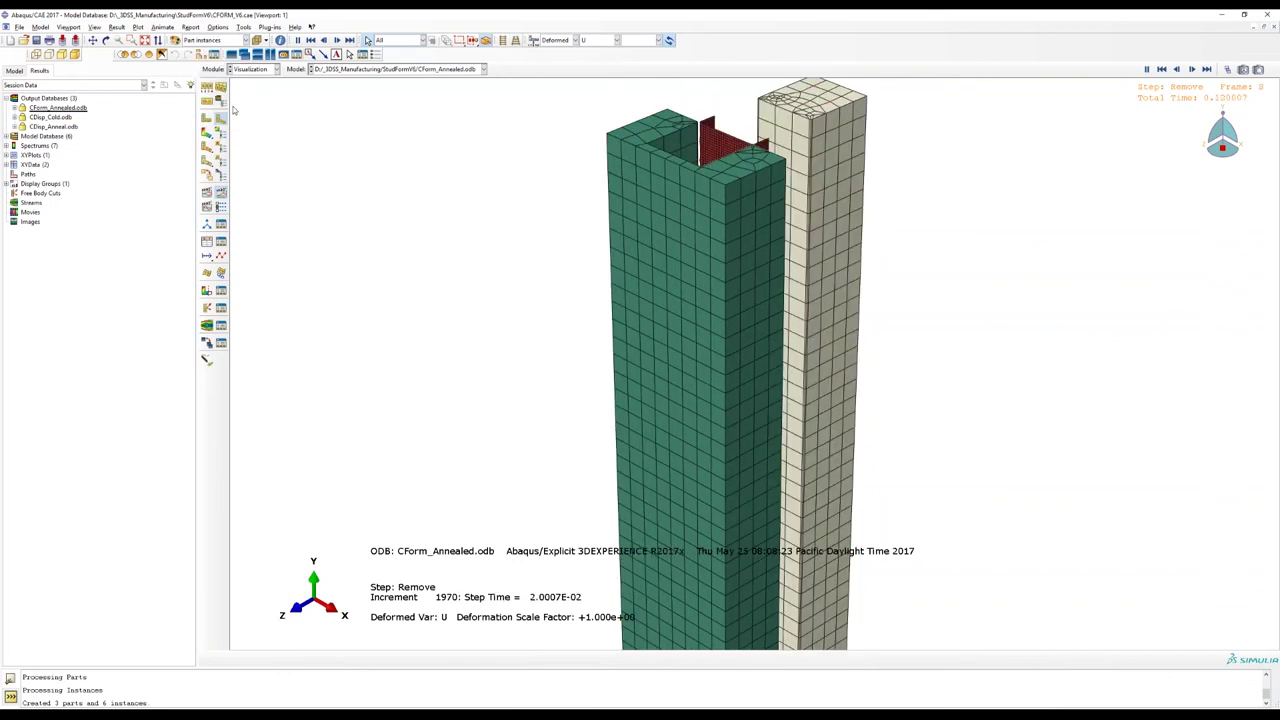
pyautogui.click(209, 92)
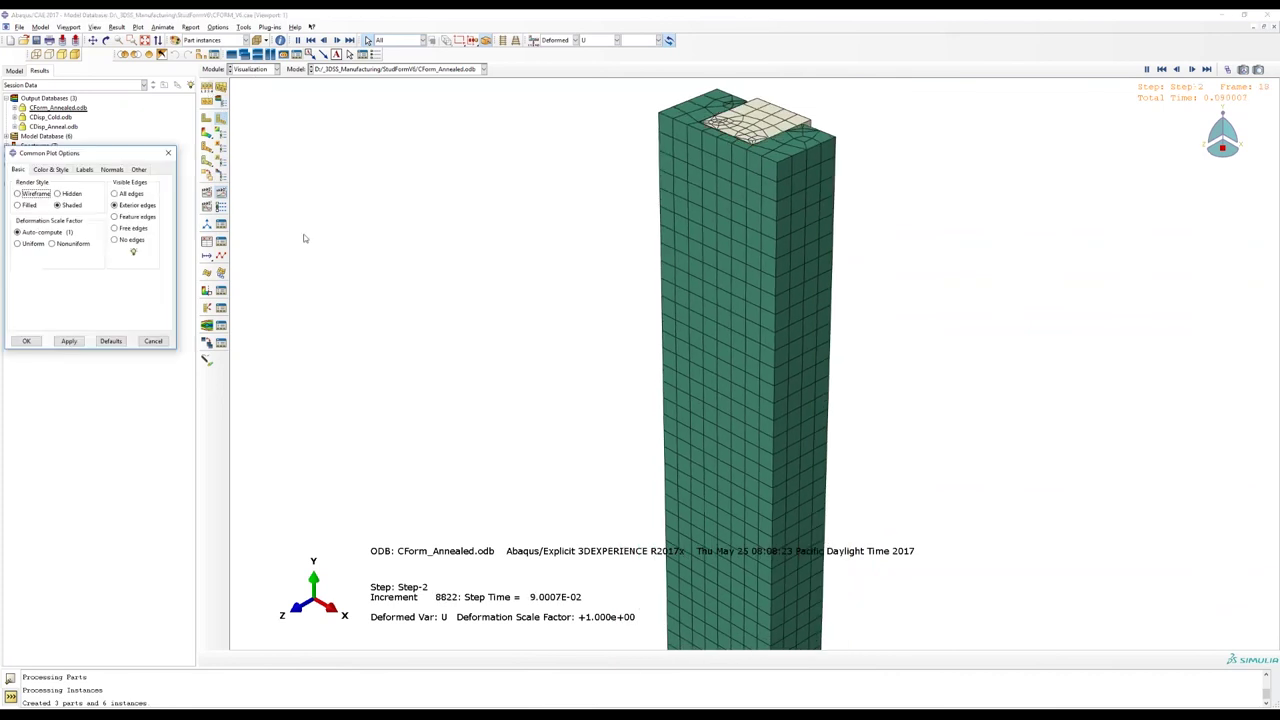
pyautogui.click(133, 229)
pyautogui.click(69, 341)
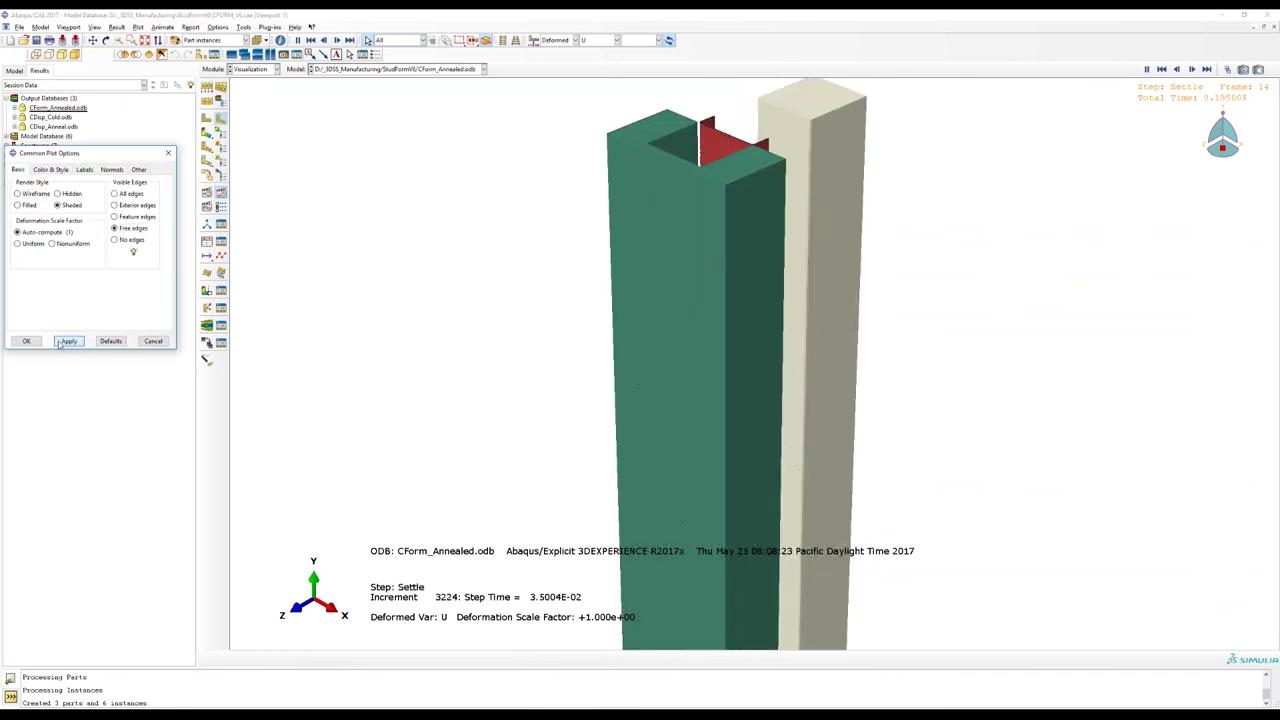
pyautogui.click(26, 341)
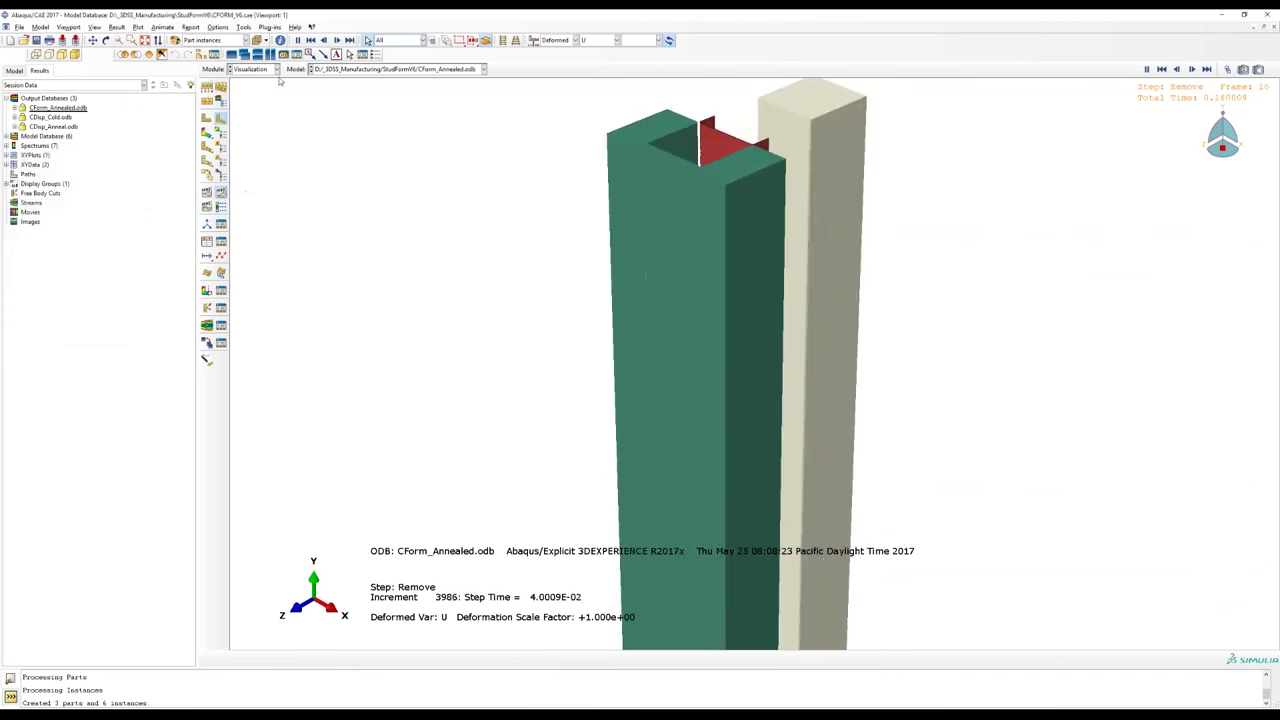
# Remove the ANVIL-1 and BSE-1 part instances from the displayed group, leaving only the plate in view.
pyautogui.click(214, 56)
pyautogui.click(157, 92)
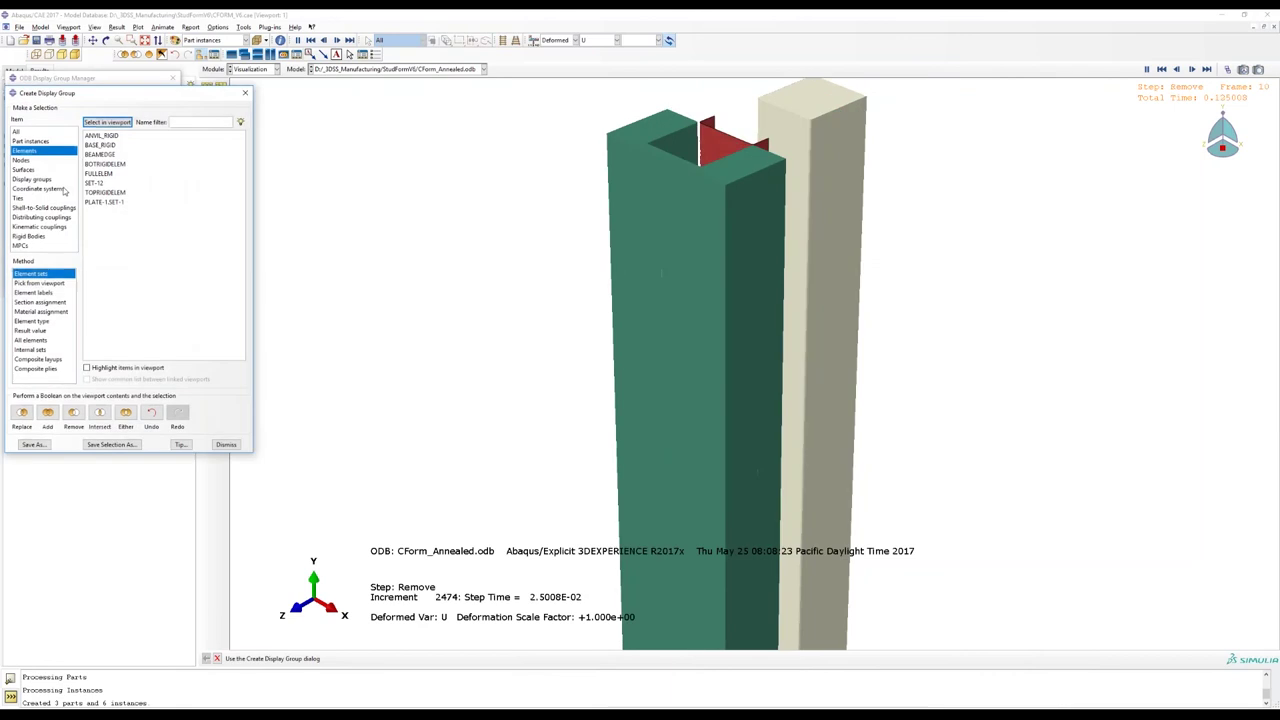
pyautogui.click(38, 141)
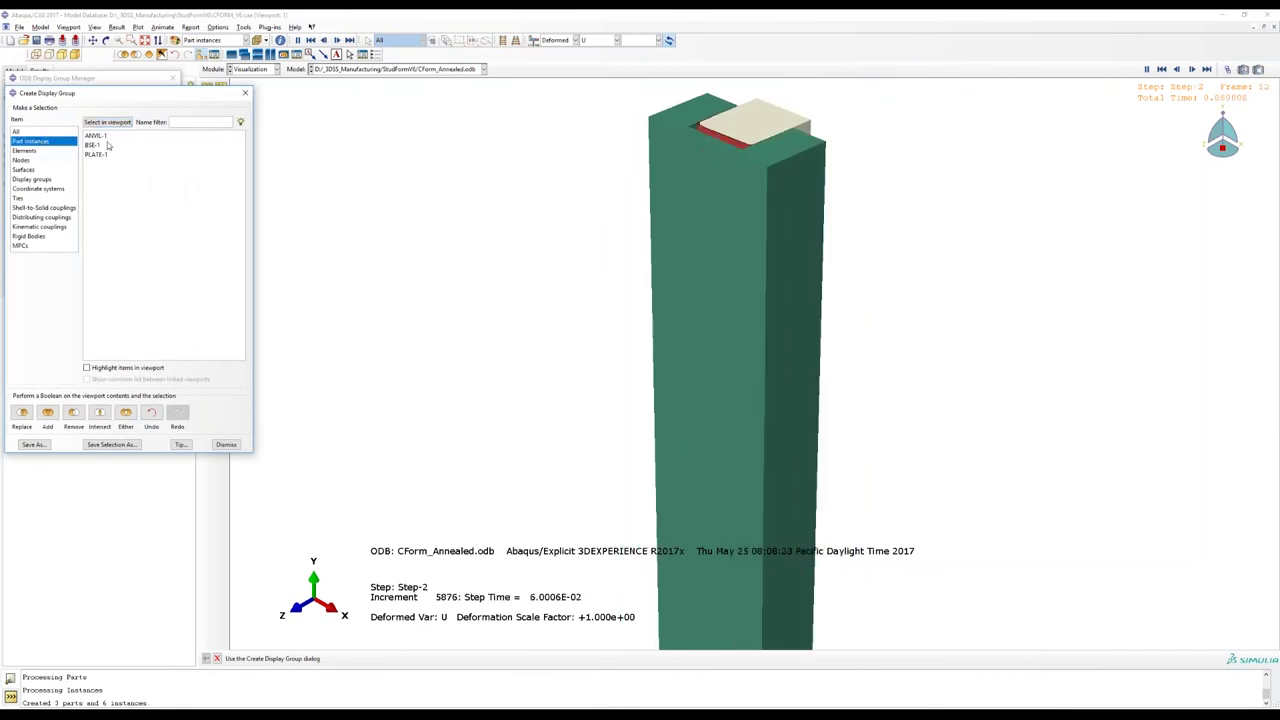
pyautogui.click(96, 136)
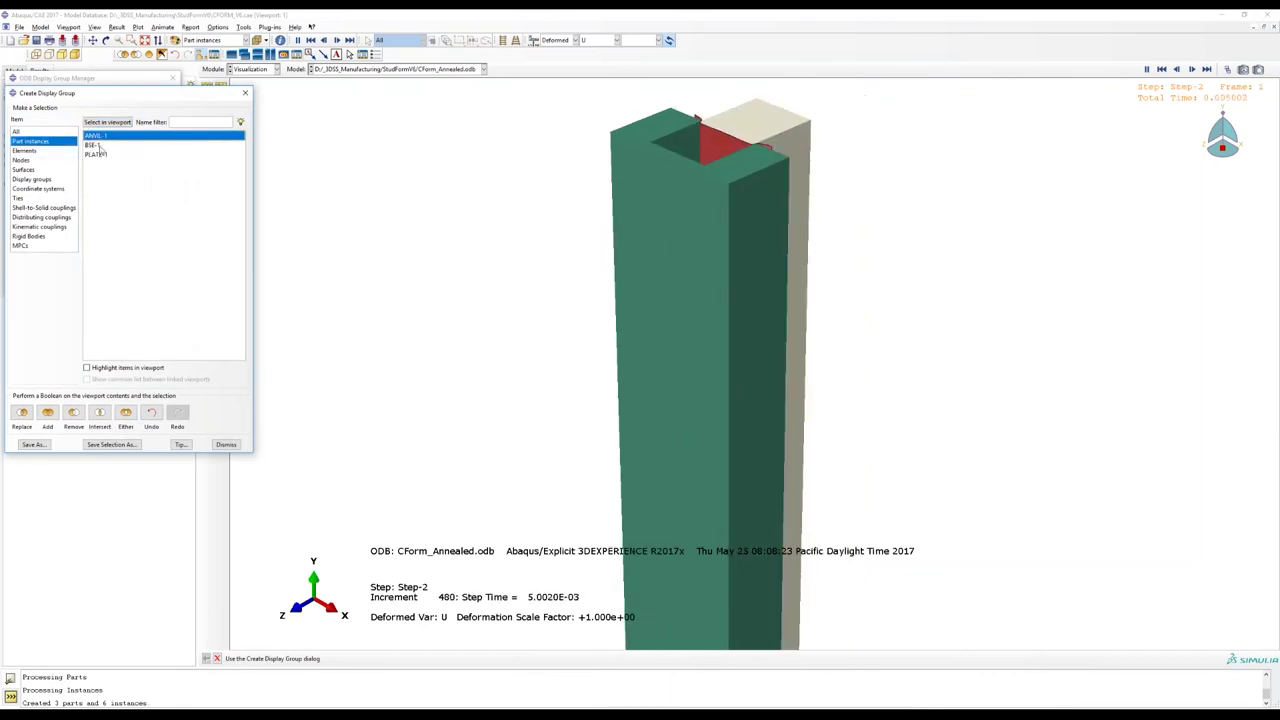
pyautogui.keyDown('shift'); pyautogui.click(94, 145); pyautogui.keyUp('shift')
pyautogui.click(74, 414)
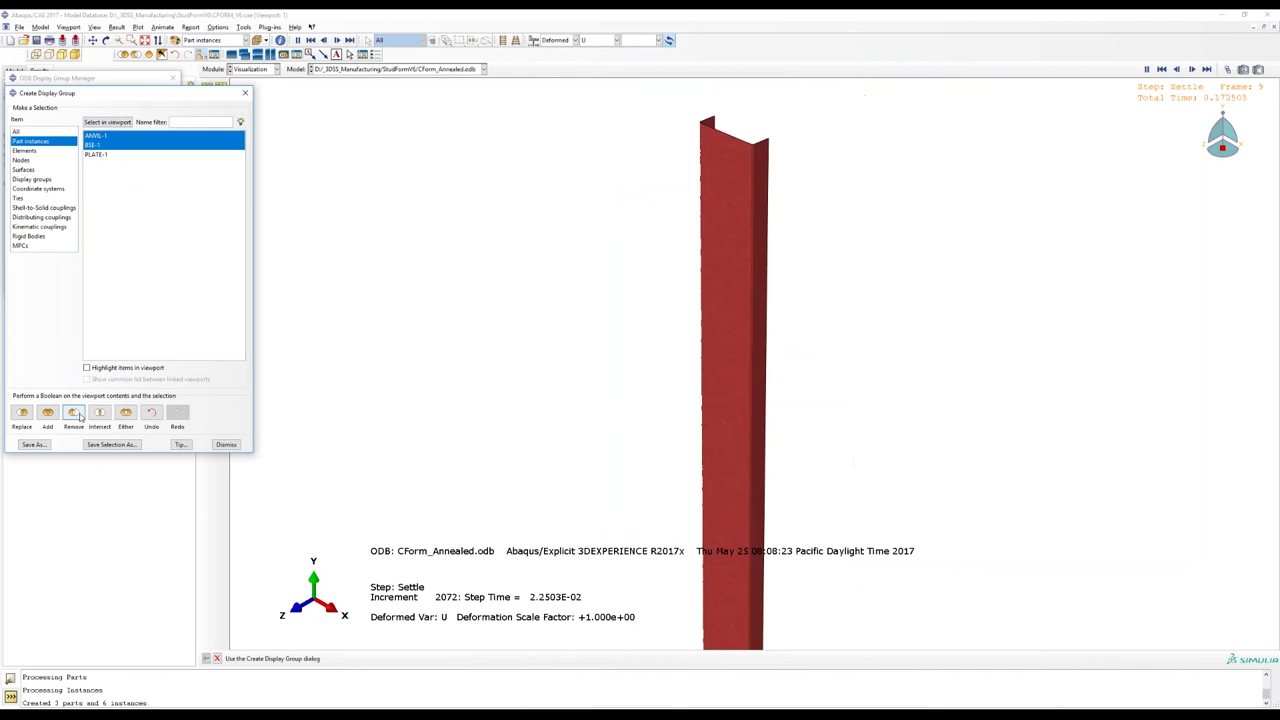
pyautogui.click(226, 444)
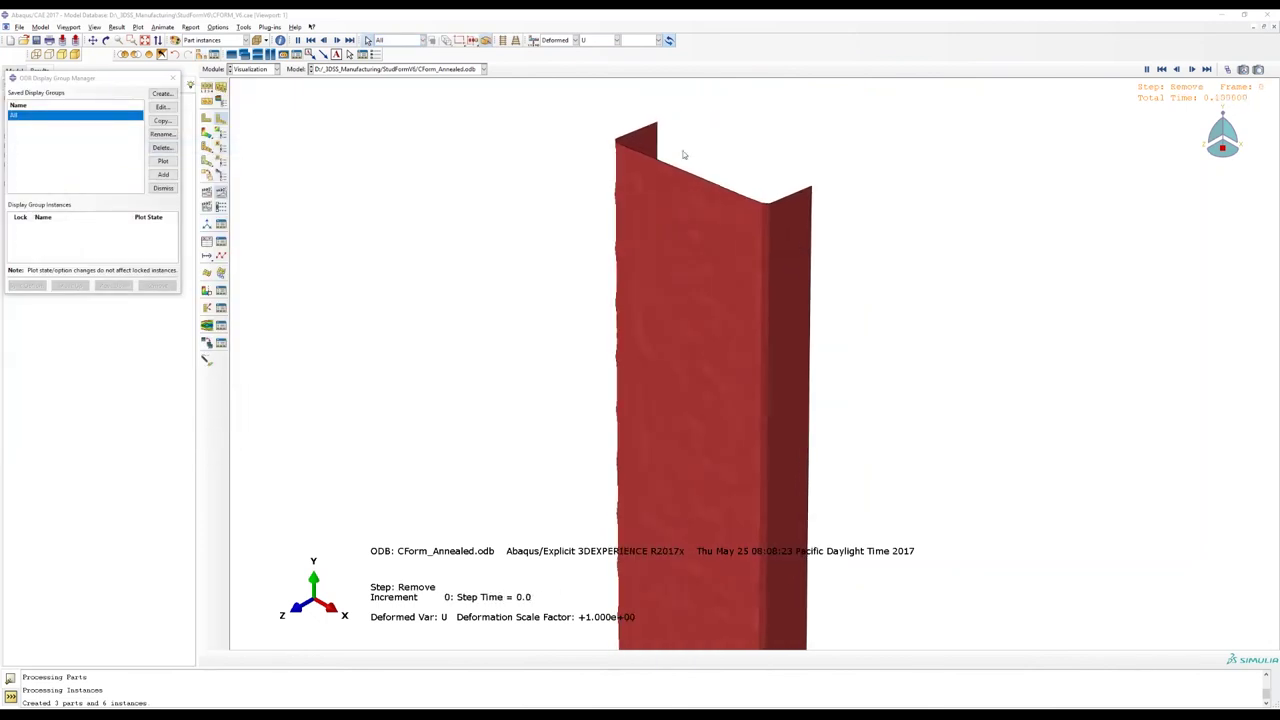
pyautogui.click(172, 78)
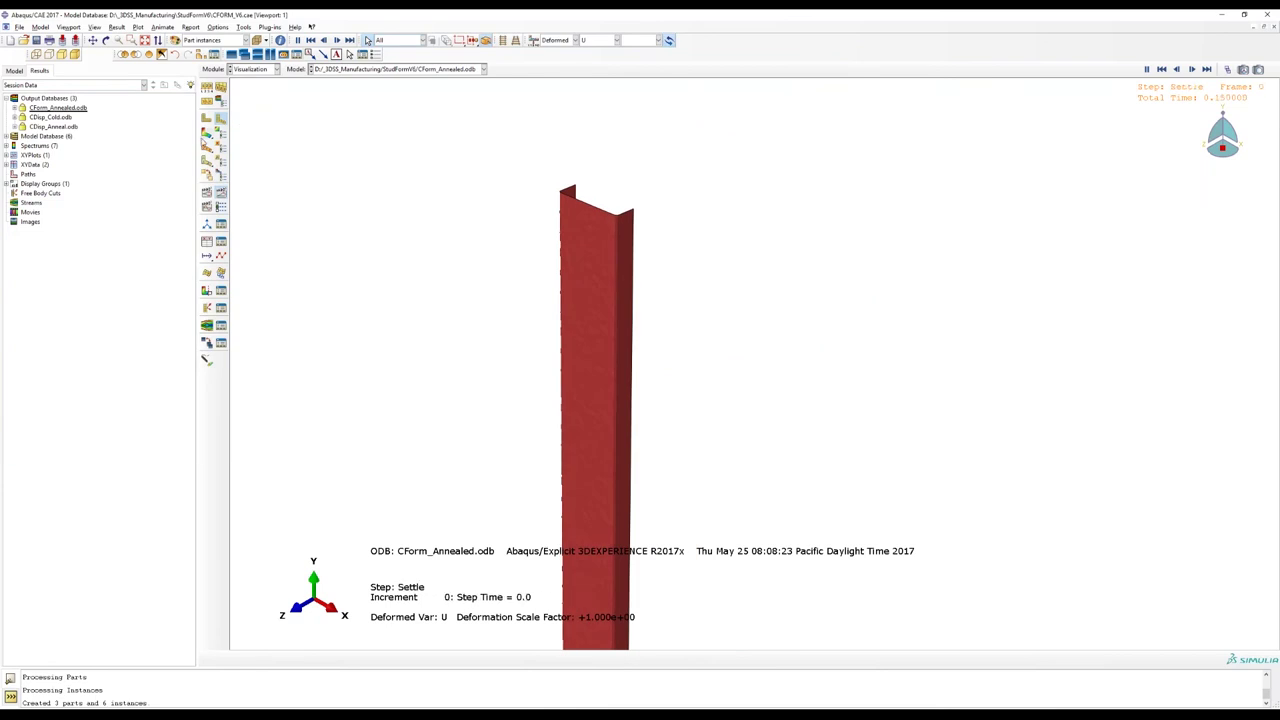
# Plot contours of the PEEQ equivalent plastic strain on the deformed plate.
pyautogui.click(207, 134)
pyautogui.click(601, 42)
pyautogui.click(605, 97)
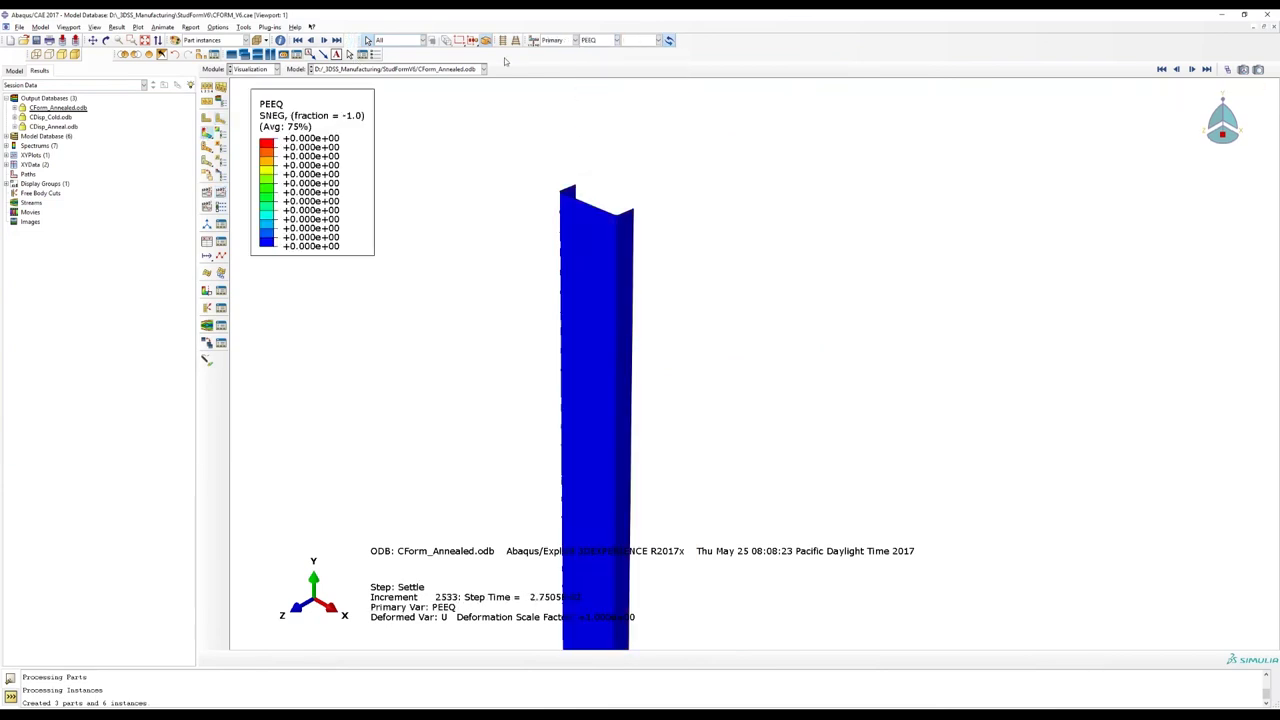
# Step back through the result frames from the start of Settle into Step-2 to examine the plate's PEEQ contours.
pyautogui.click(1161, 69)
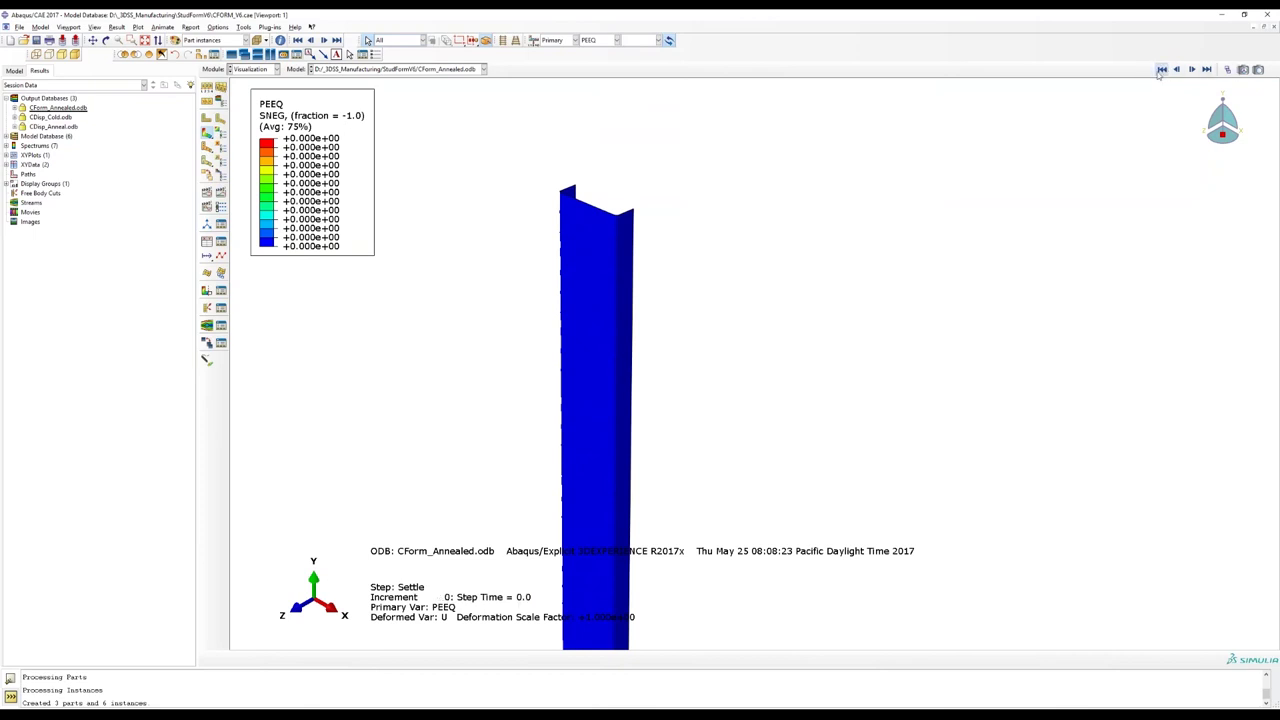
pyautogui.click(163, 27)
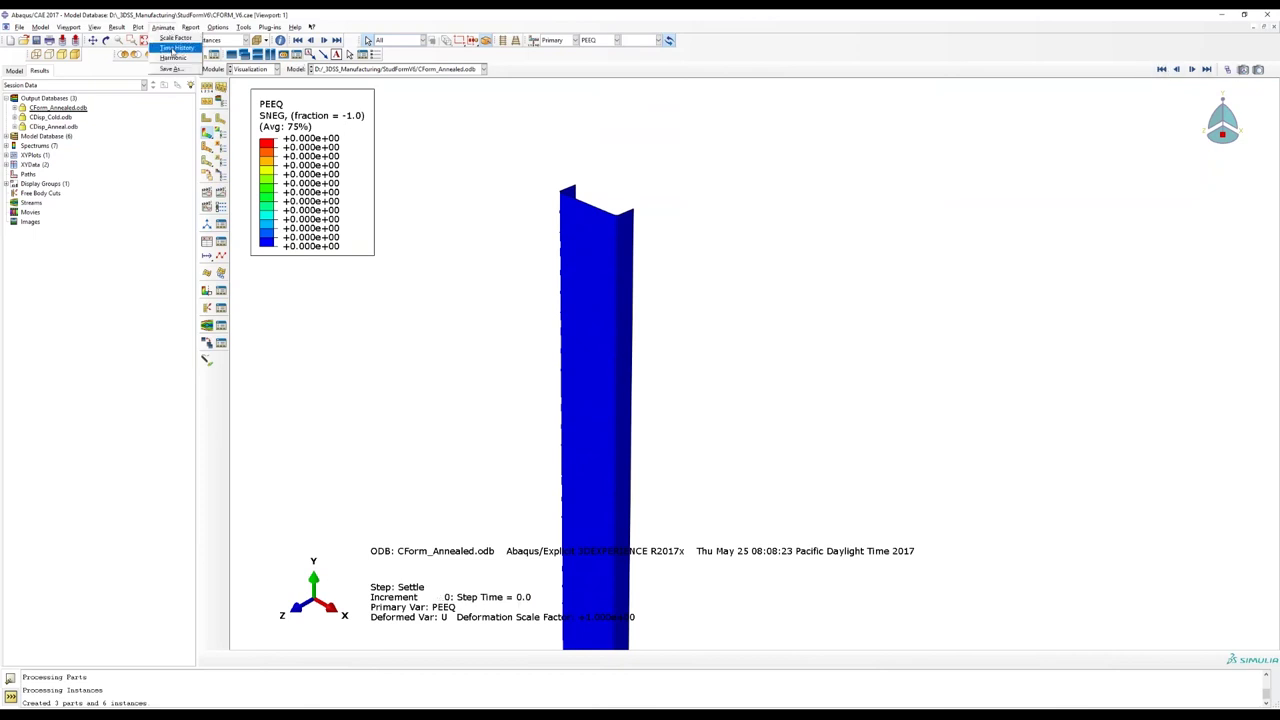
pyautogui.click(452, 92)
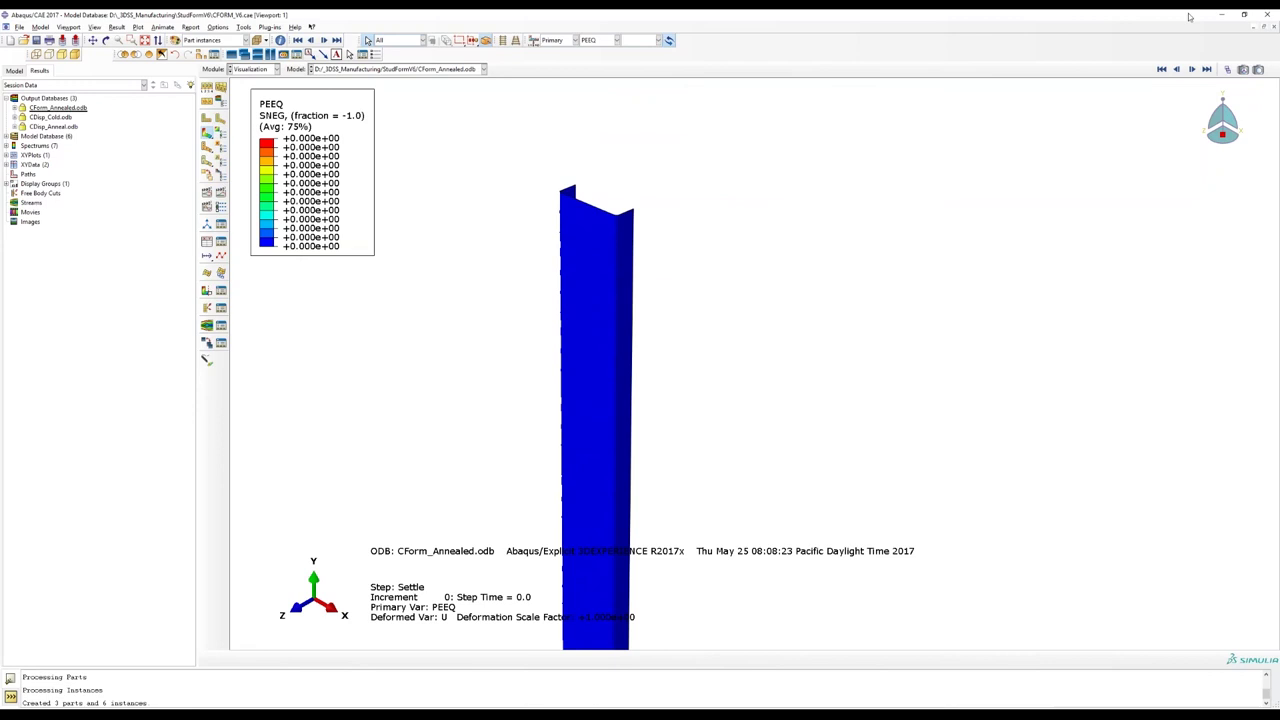
pyautogui.click(1176, 69)
pyautogui.click(1176, 69)
pyautogui.click(1176, 69)
pyautogui.click(1176, 69)
pyautogui.click(1176, 69)
pyautogui.click(1176, 69)
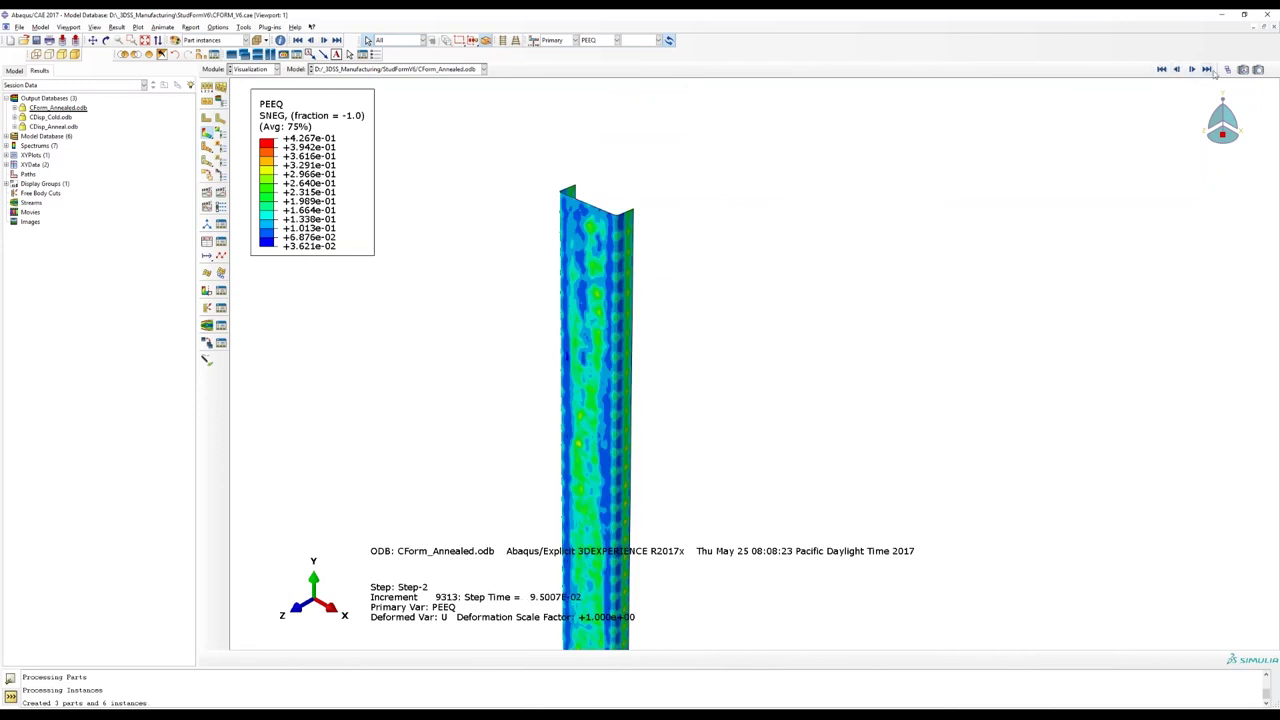
# Scrub the PEEQ results with the Frame Selector from Step-2 frame 0 through to the final Settle frame.
pyautogui.click(1228, 69)
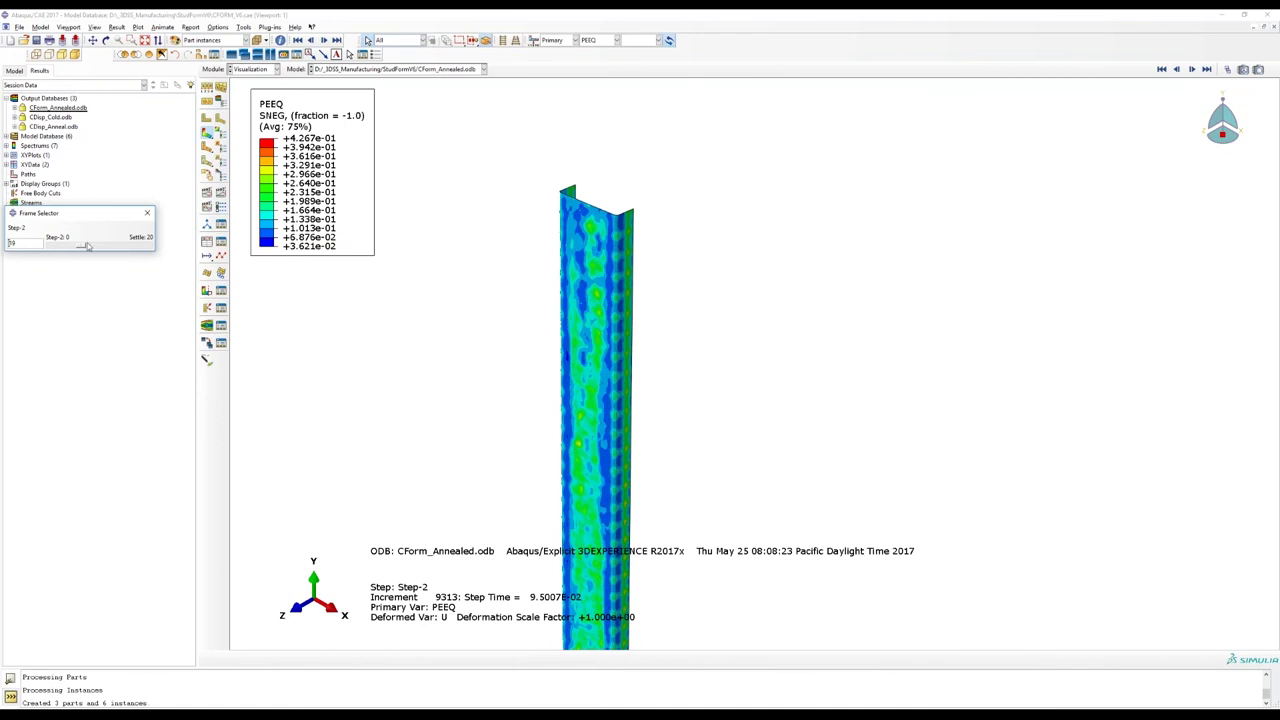
pyautogui.moveTo(84, 248); pyautogui.dragTo(47, 249)
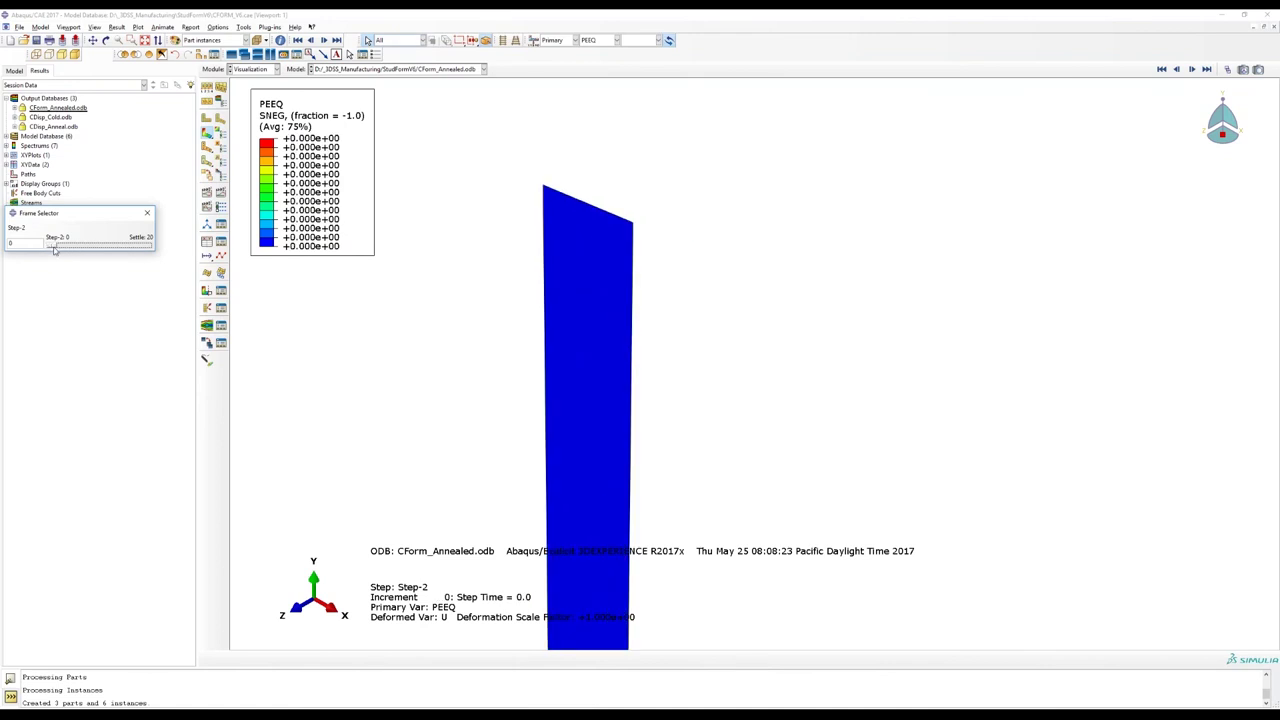
pyautogui.moveTo(55, 251); pyautogui.dragTo(150, 246)
pyautogui.click(147, 213)
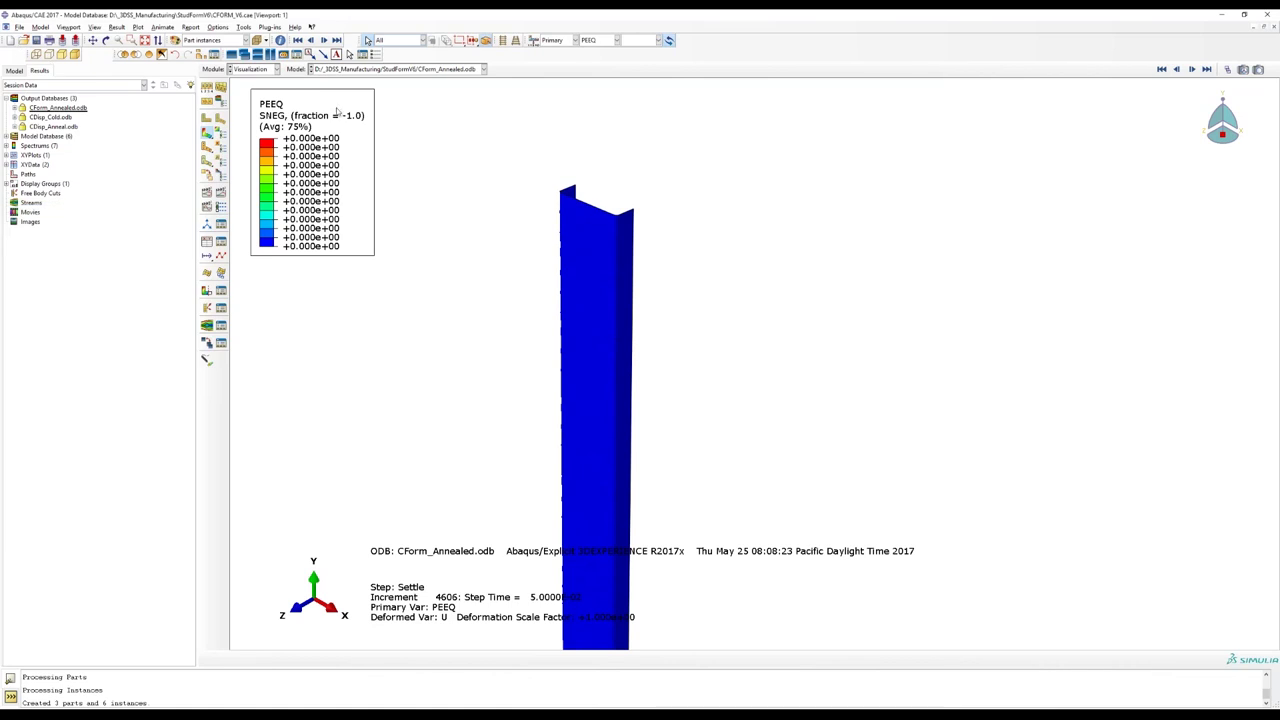
# Return to the model tree, display CDisp_Cold_Model in the Load module and rotate it to an angled view.
pyautogui.click(439, 70)
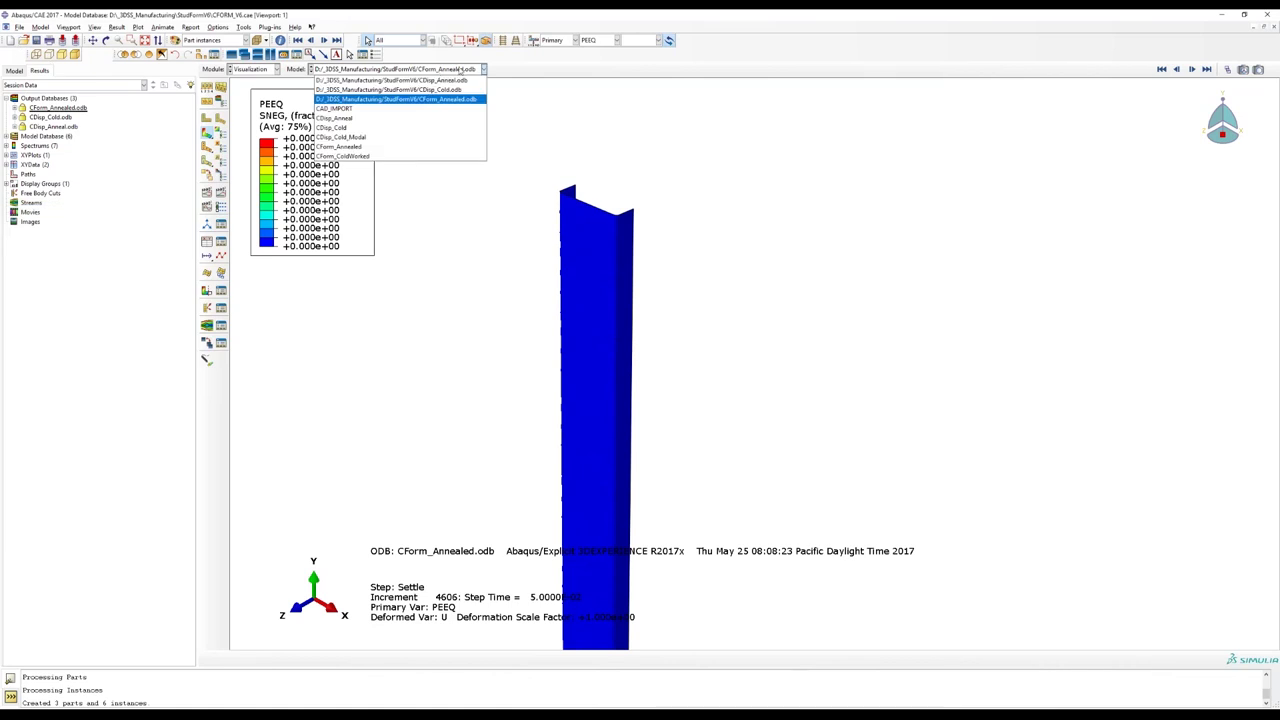
pyautogui.click(565, 86)
pyautogui.click(14, 71)
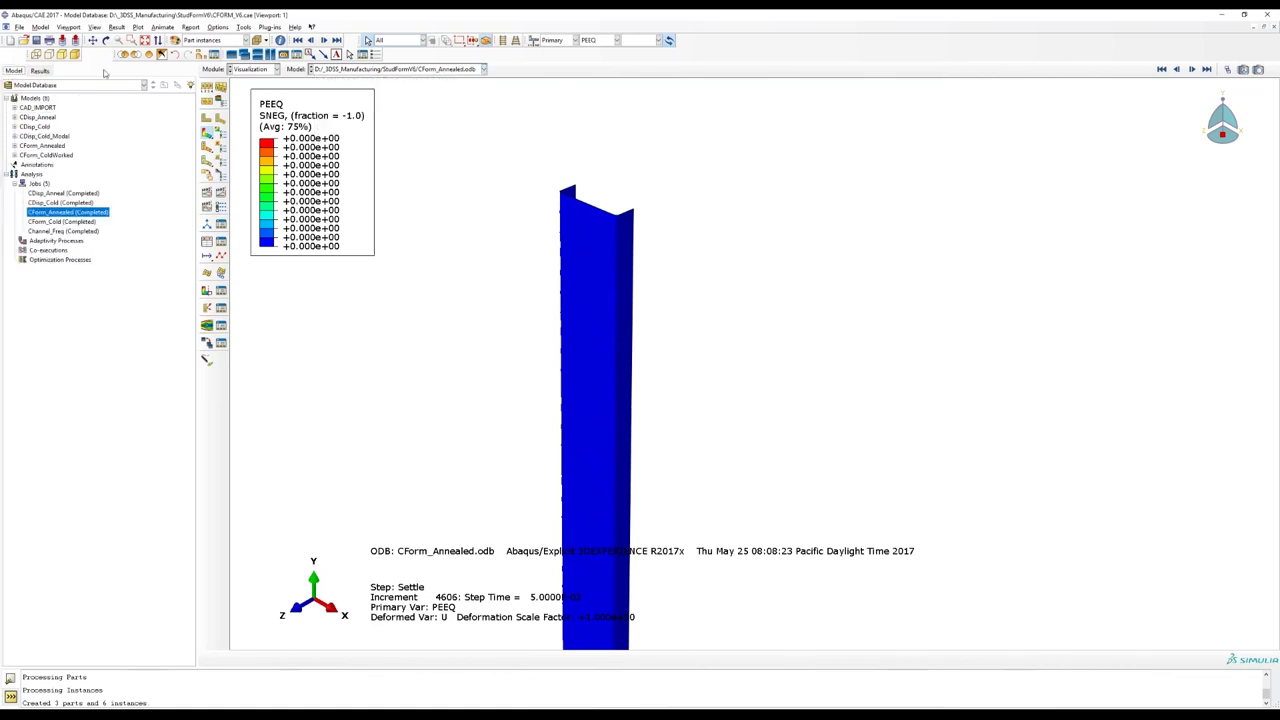
pyautogui.click(252, 69)
pyautogui.click(265, 127)
pyautogui.click(348, 70)
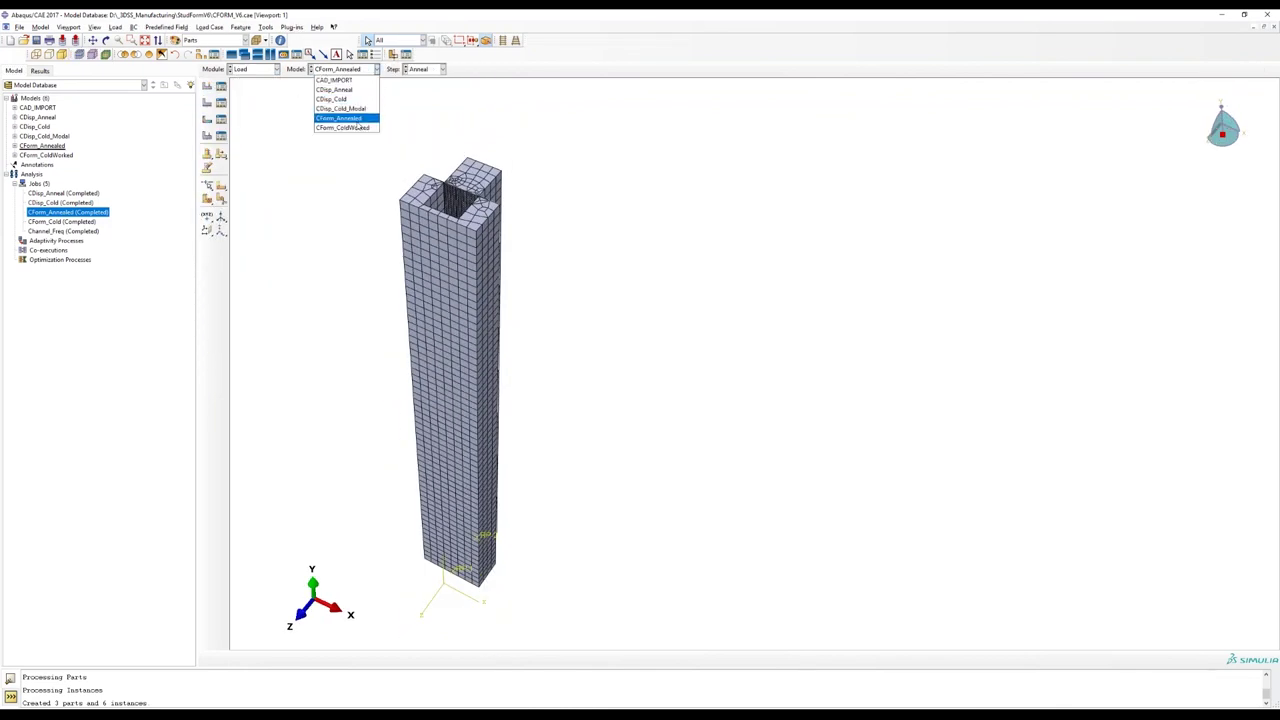
pyautogui.click(354, 109)
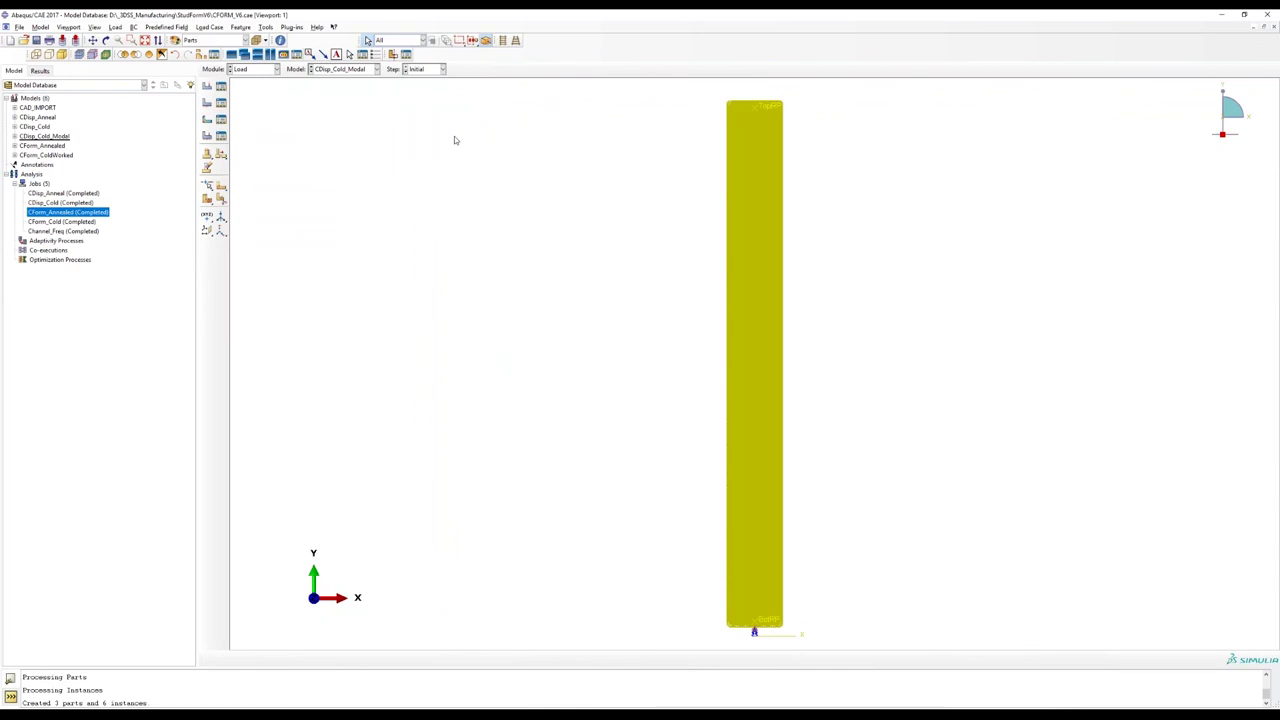
pyautogui.keyDown('ctrl'); pyautogui.keyDown('alt'); pyautogui.moveTo(586, 200); pyautogui.dragTo(615, 285); pyautogui.keyUp('alt'); pyautogui.keyUp('ctrl')
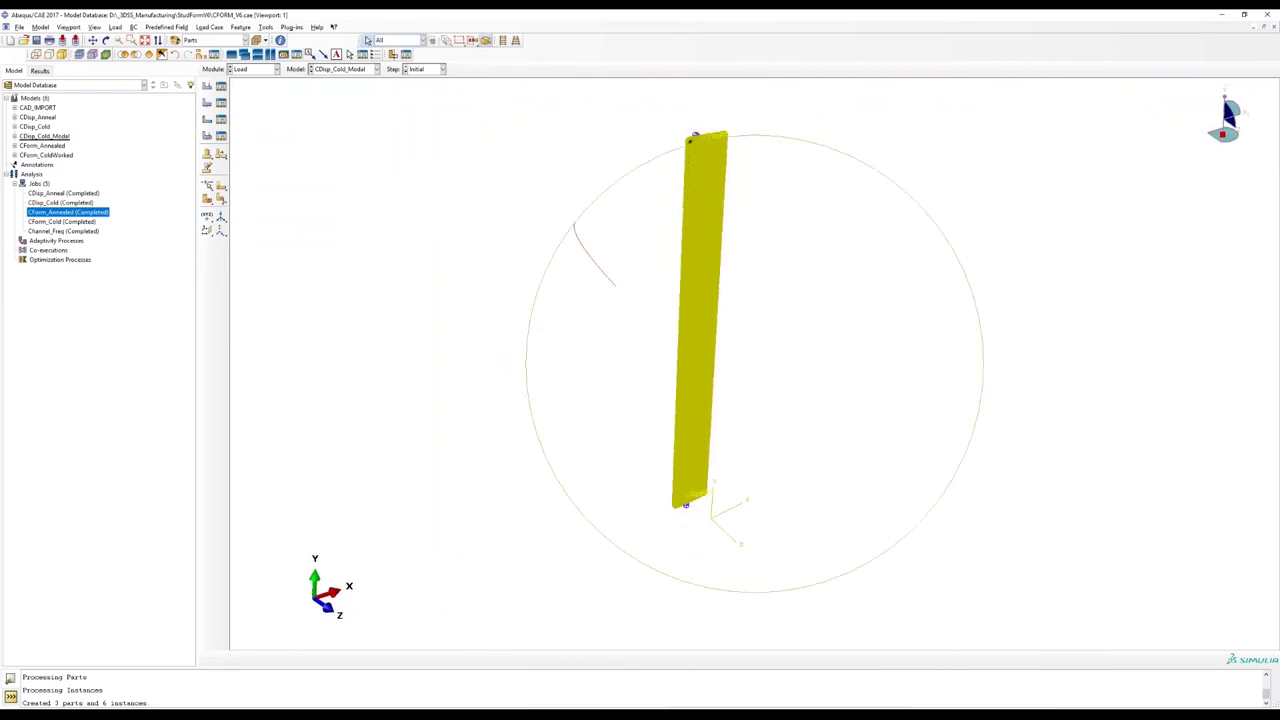
# Look at the CDisp_Cold_Model assembly up close and check its initial-state entry in the Predefined Field Manager.
pyautogui.click(275, 69)
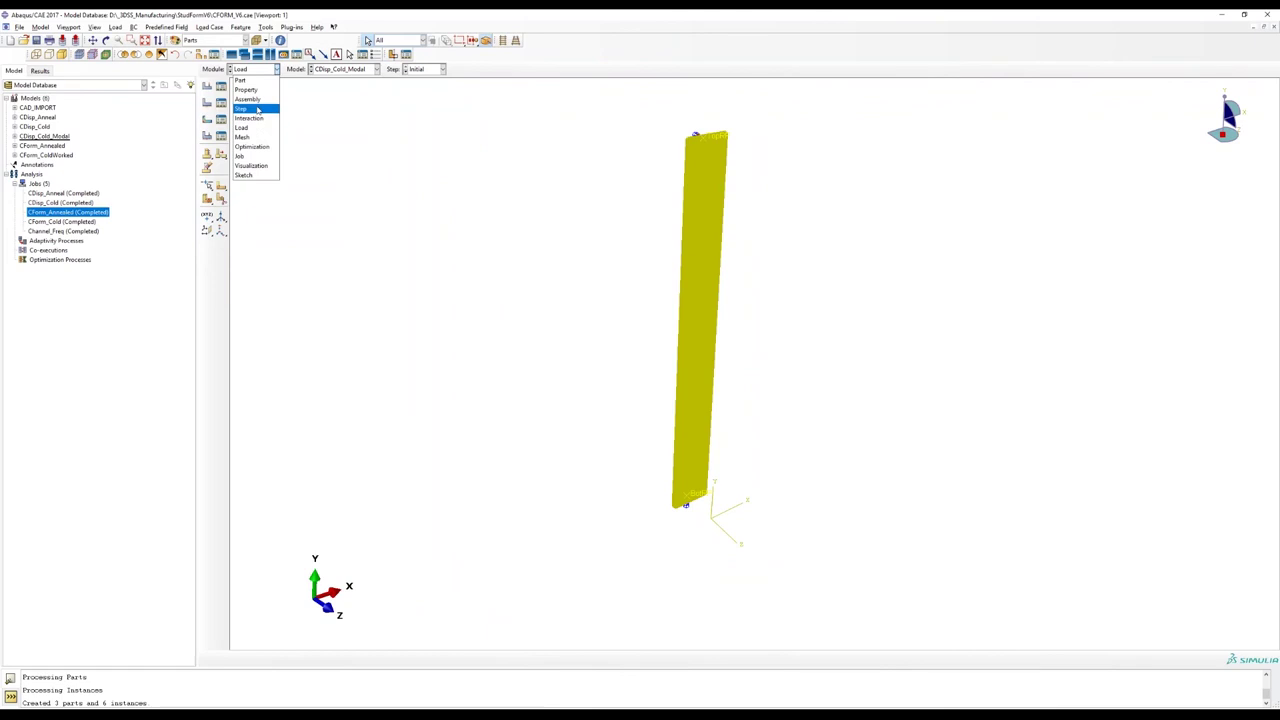
pyautogui.click(247, 99)
pyautogui.scroll(-2, 724, 130)
pyautogui.click(255, 70)
pyautogui.click(268, 130)
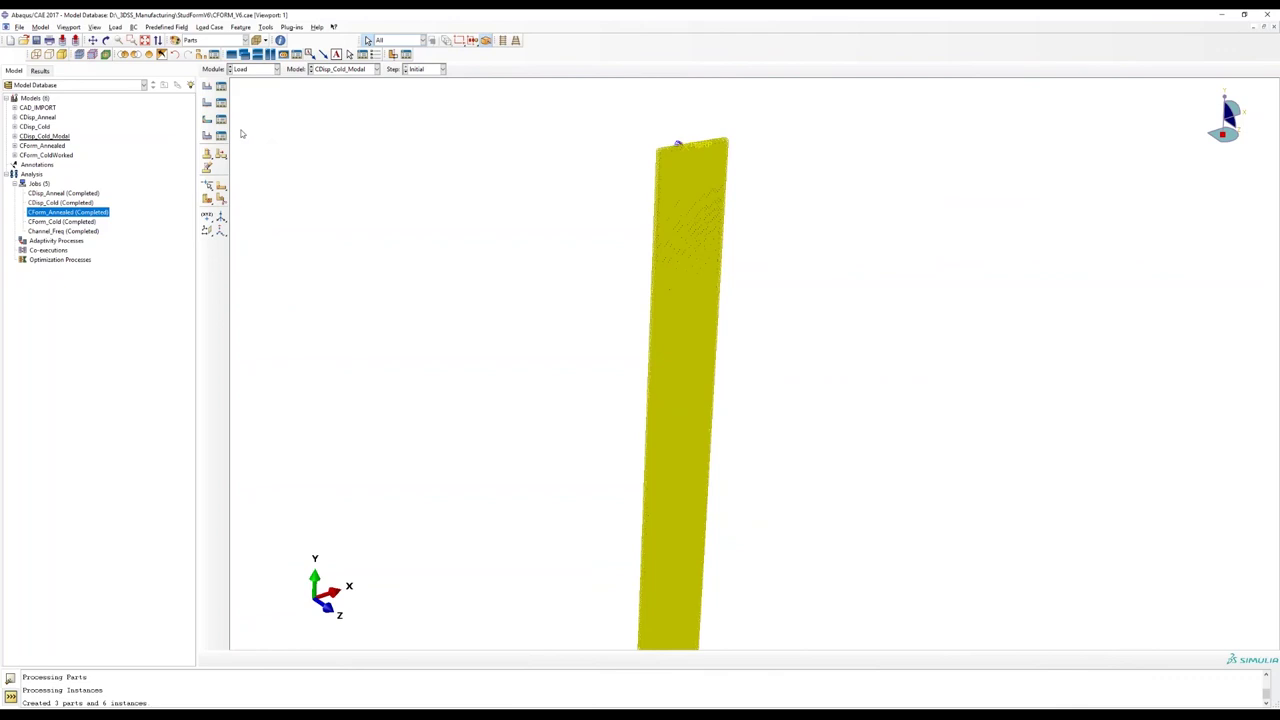
pyautogui.click(221, 120)
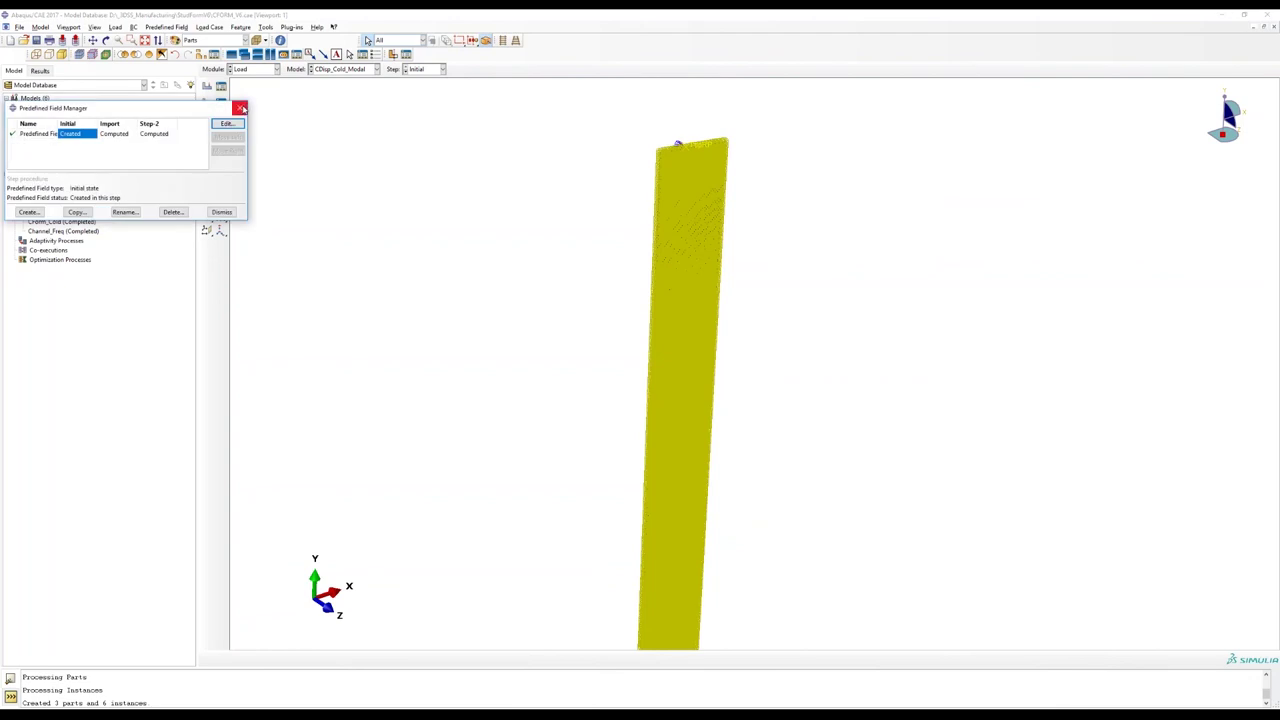
pyautogui.click(240, 108)
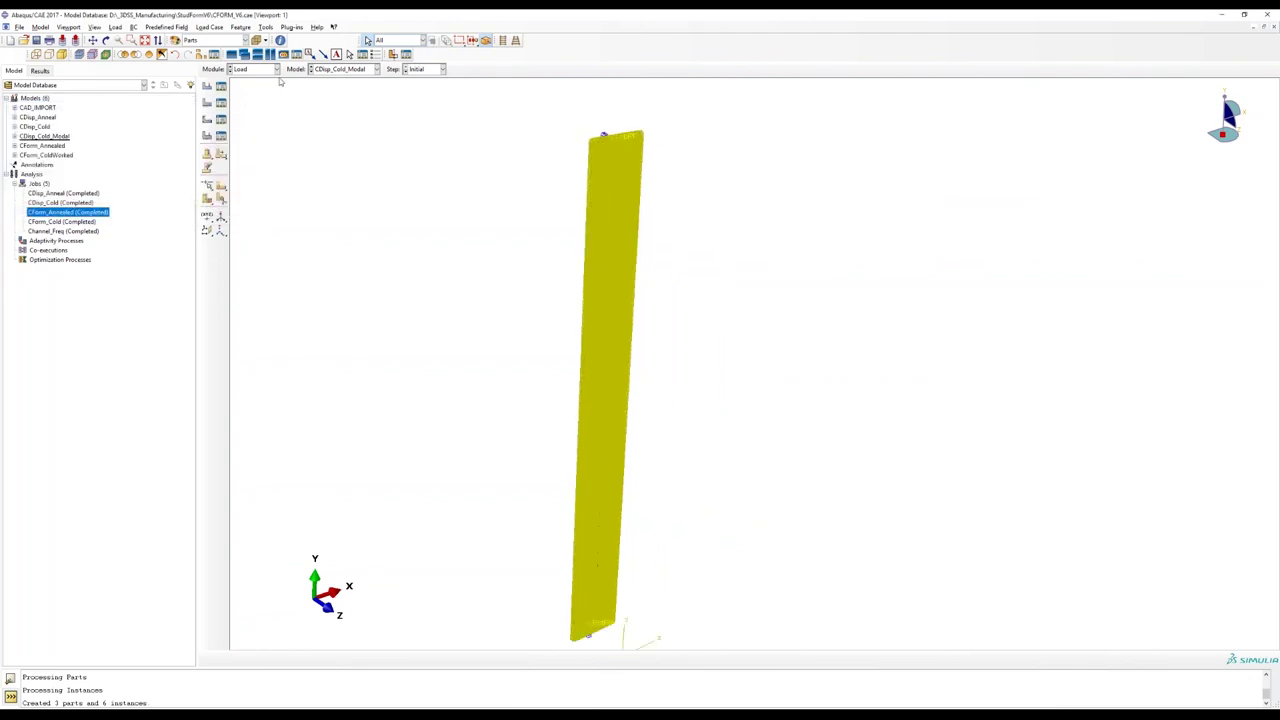
# Display the Import step and Step-2 of CDisp_Cold_Model in turn, and list its boundary conditions in the Boundary Condition Manager.
pyautogui.click(268, 70)
pyautogui.click(265, 131)
pyautogui.click(430, 72)
pyautogui.click(434, 98)
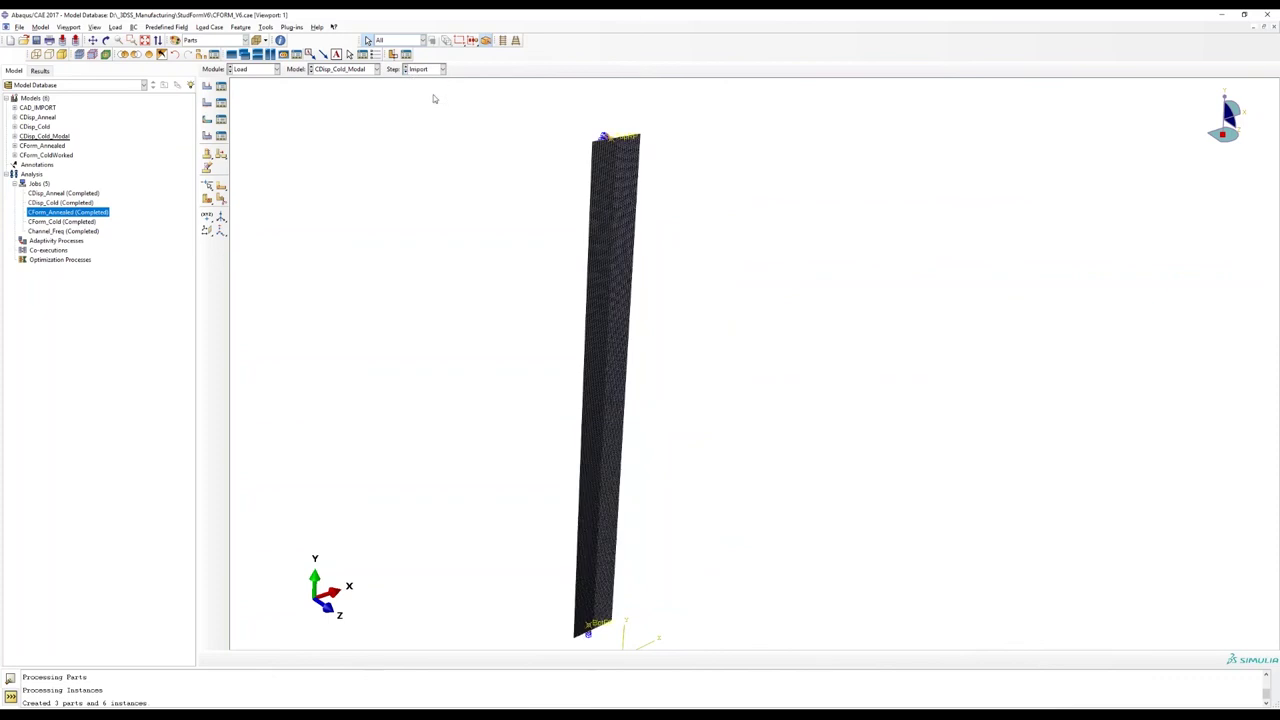
pyautogui.click(434, 98)
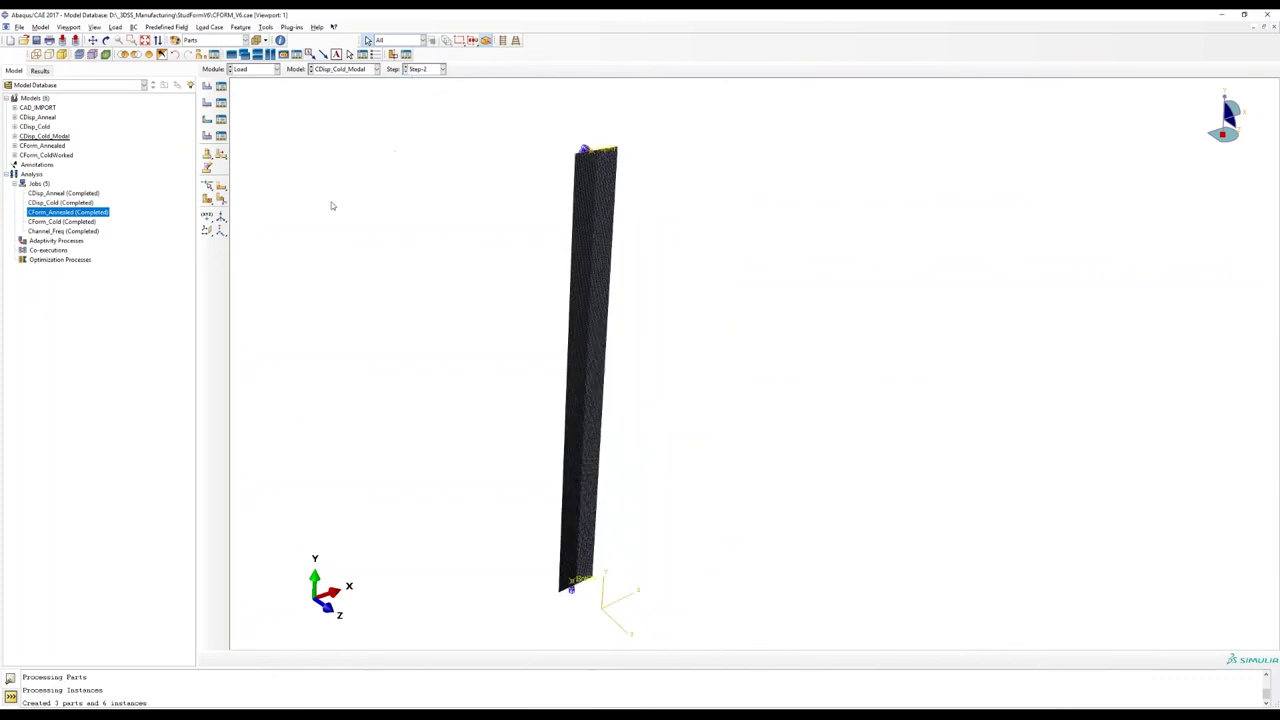
pyautogui.click(221, 102)
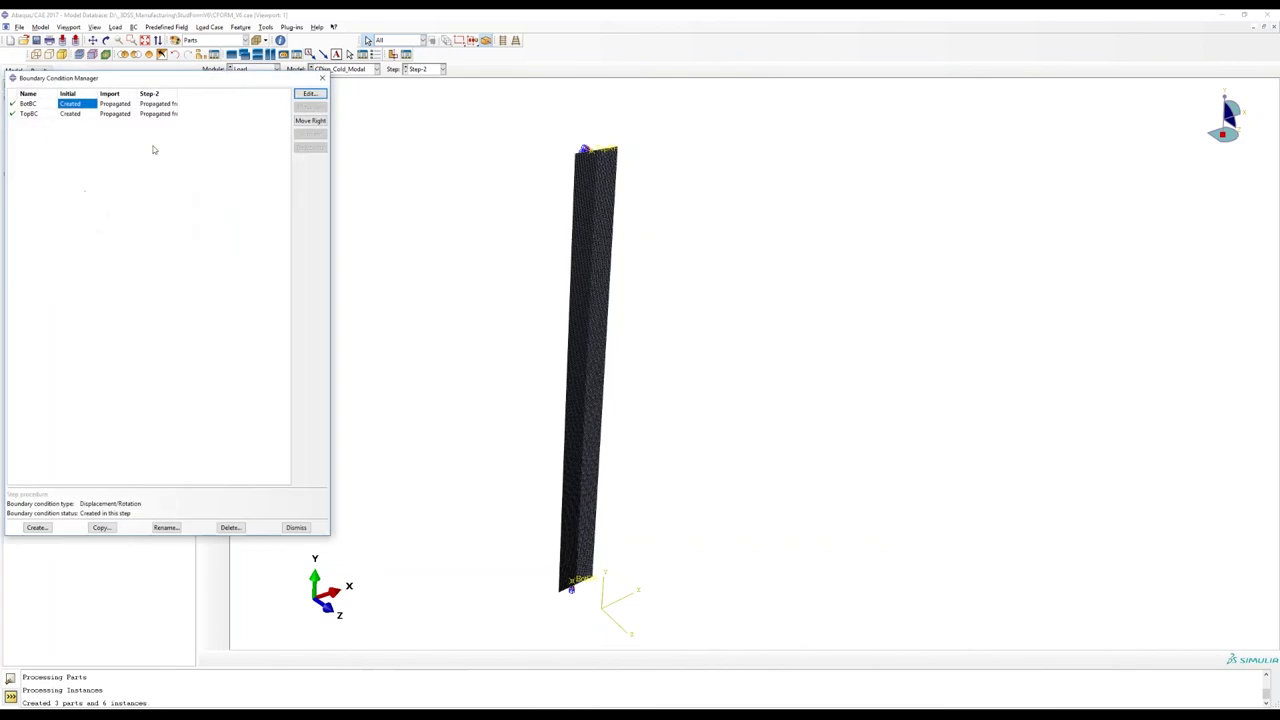
# Check the TopBC boundary condition's Step-2 degrees of freedom in the Boundary Condition Manager and close the manager.
pyautogui.click(156, 114)
pyautogui.doubleClick(156, 114)
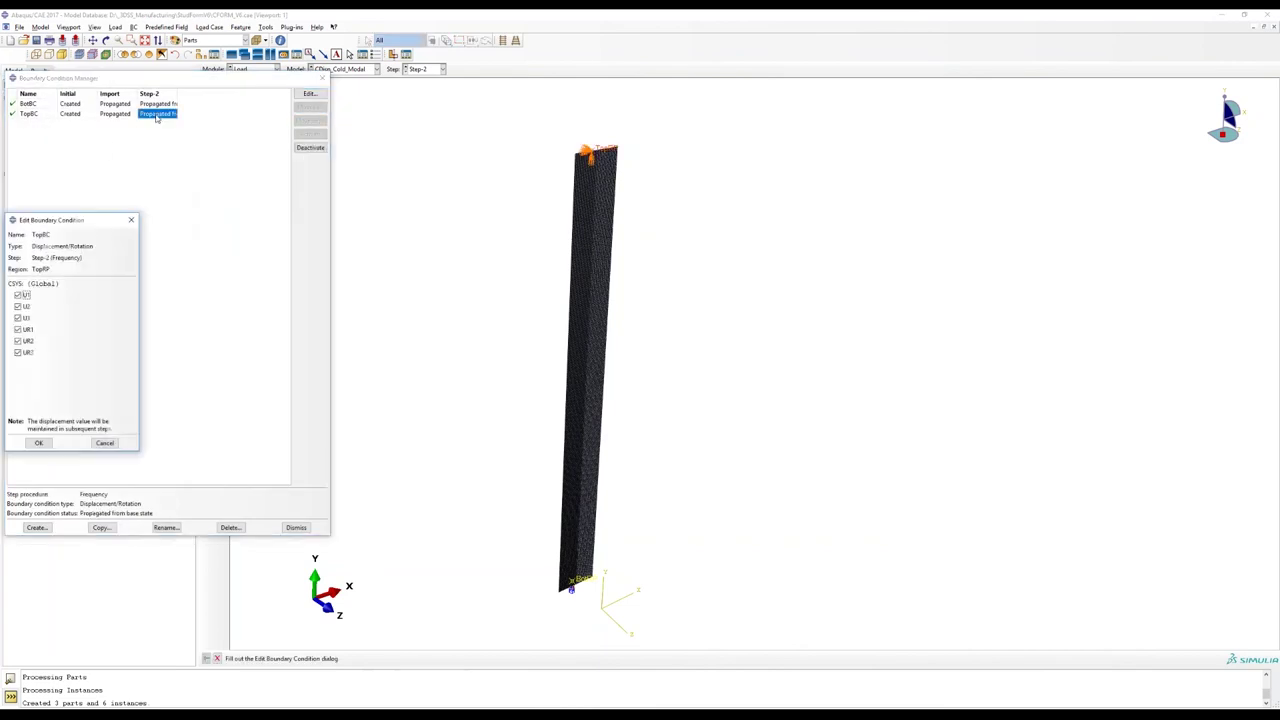
pyautogui.click(132, 218)
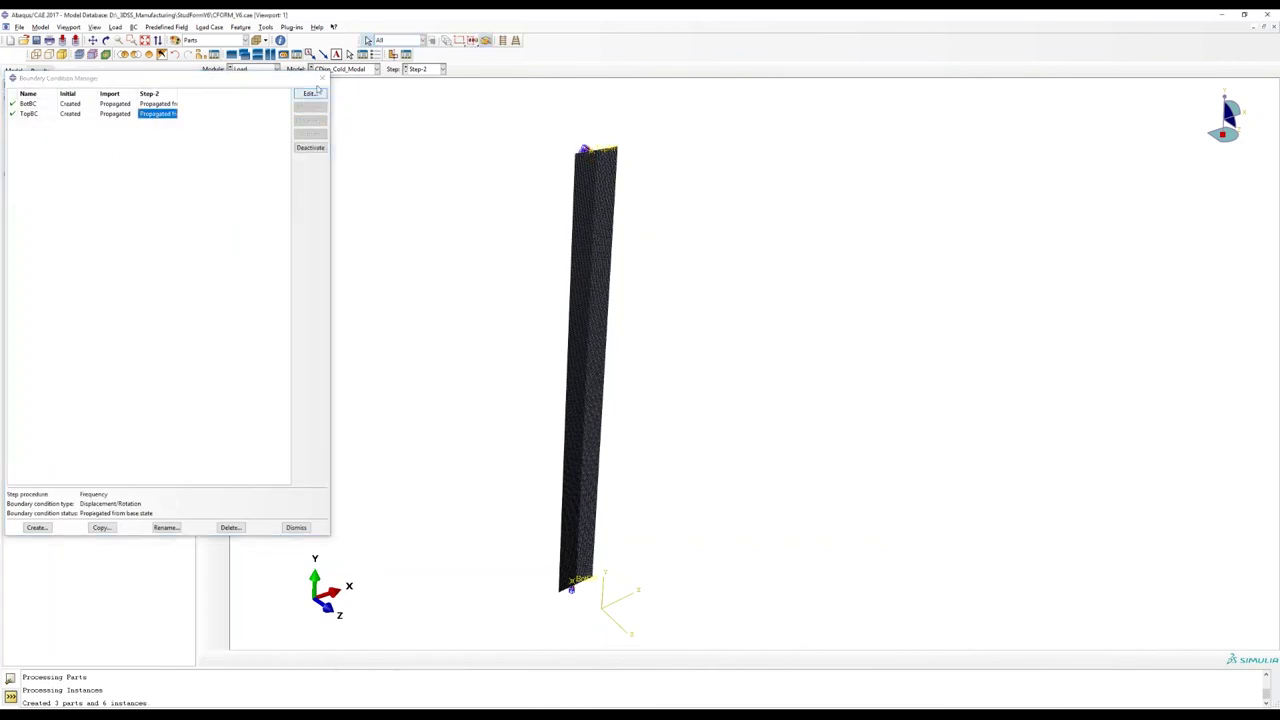
pyautogui.click(322, 77)
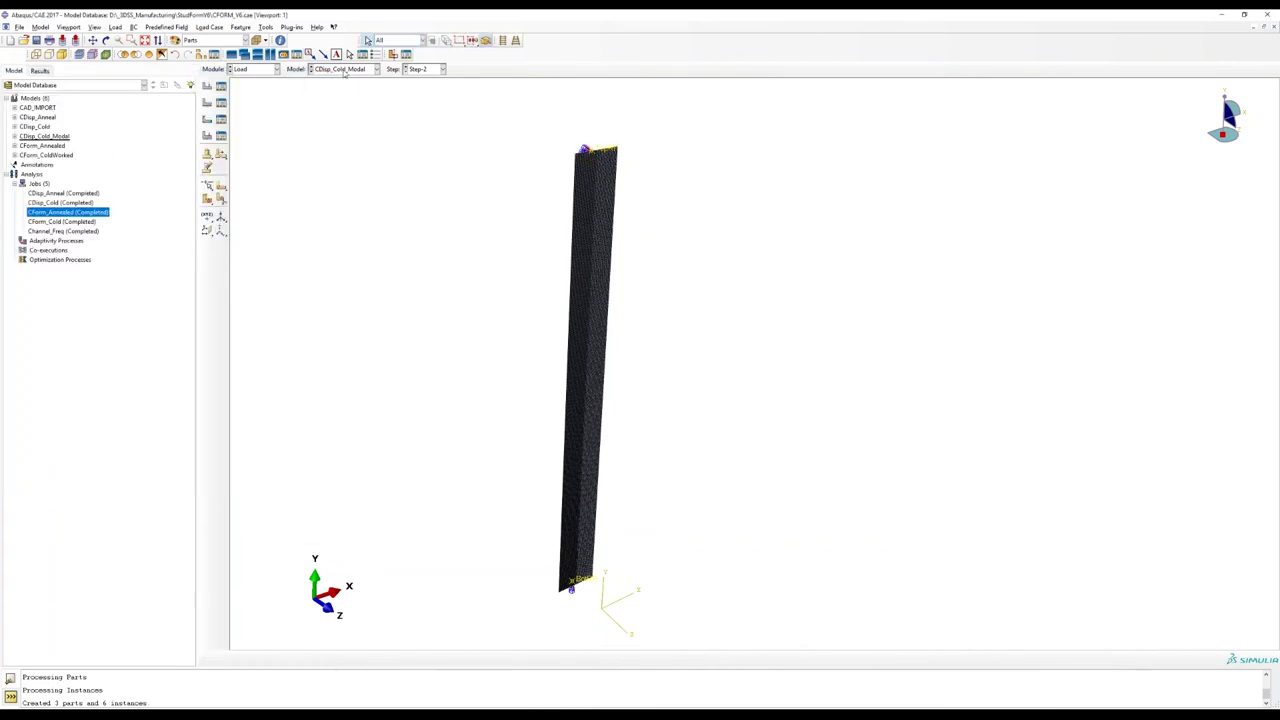
# Open the CDisp_Cold job results, animate the deformed channel over its time history and examine its buckling from the open side.
pyautogui.rightClick(62, 210)
pyautogui.click(92, 308)
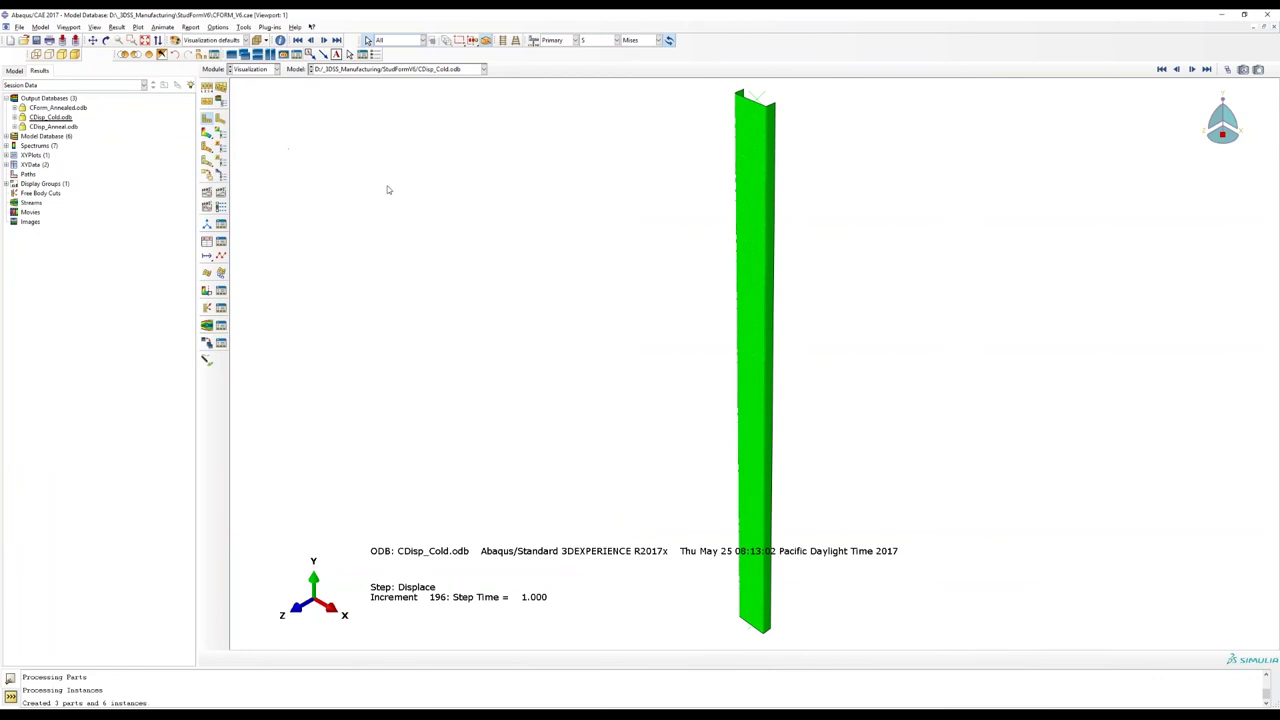
pyautogui.scroll(-2, 584, 290)
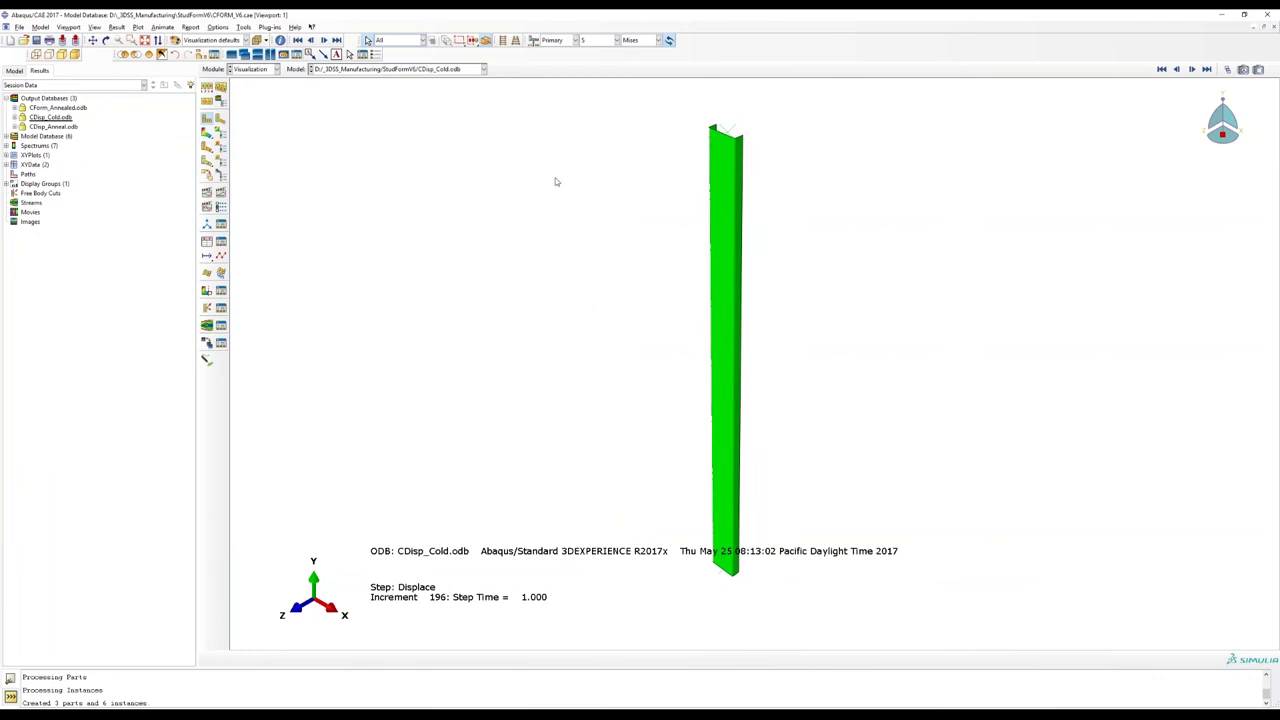
pyautogui.click(163, 27)
pyautogui.click(176, 42)
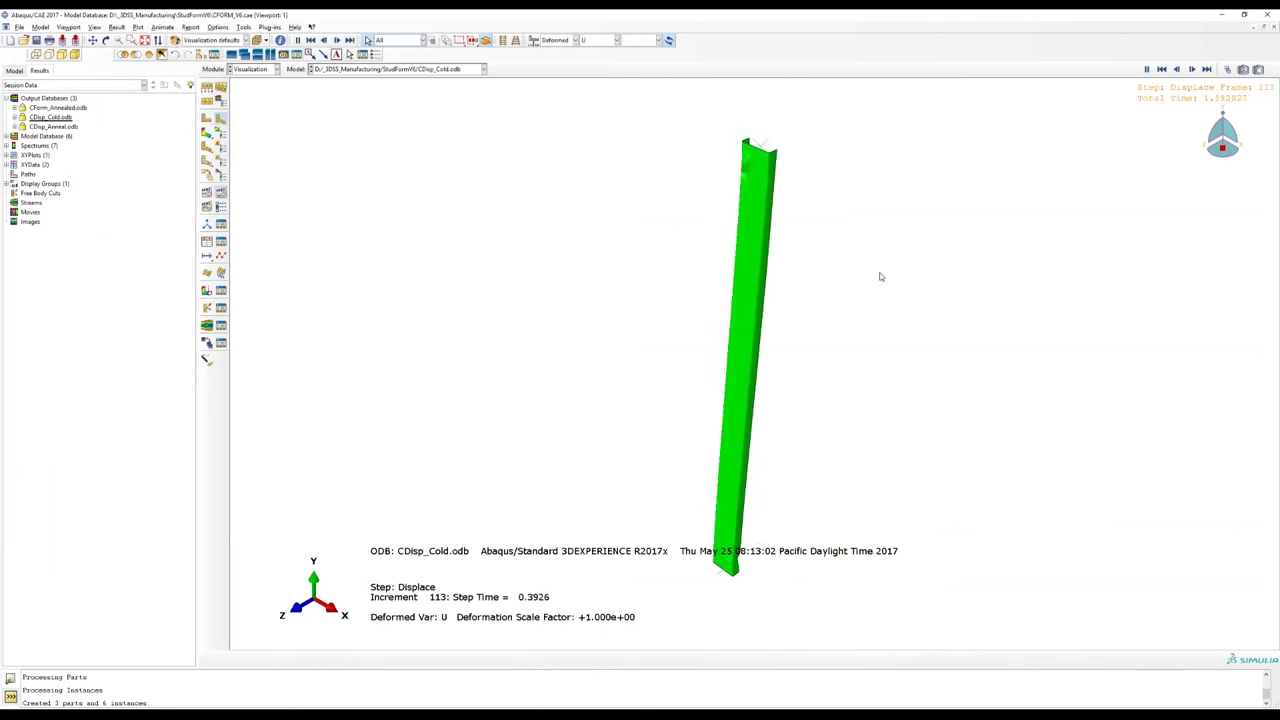
pyautogui.keyDown('ctrl'); pyautogui.keyDown('alt'); pyautogui.moveTo(904, 530); pyautogui.dragTo(806, 167); pyautogui.keyUp('alt'); pyautogui.keyUp('ctrl')
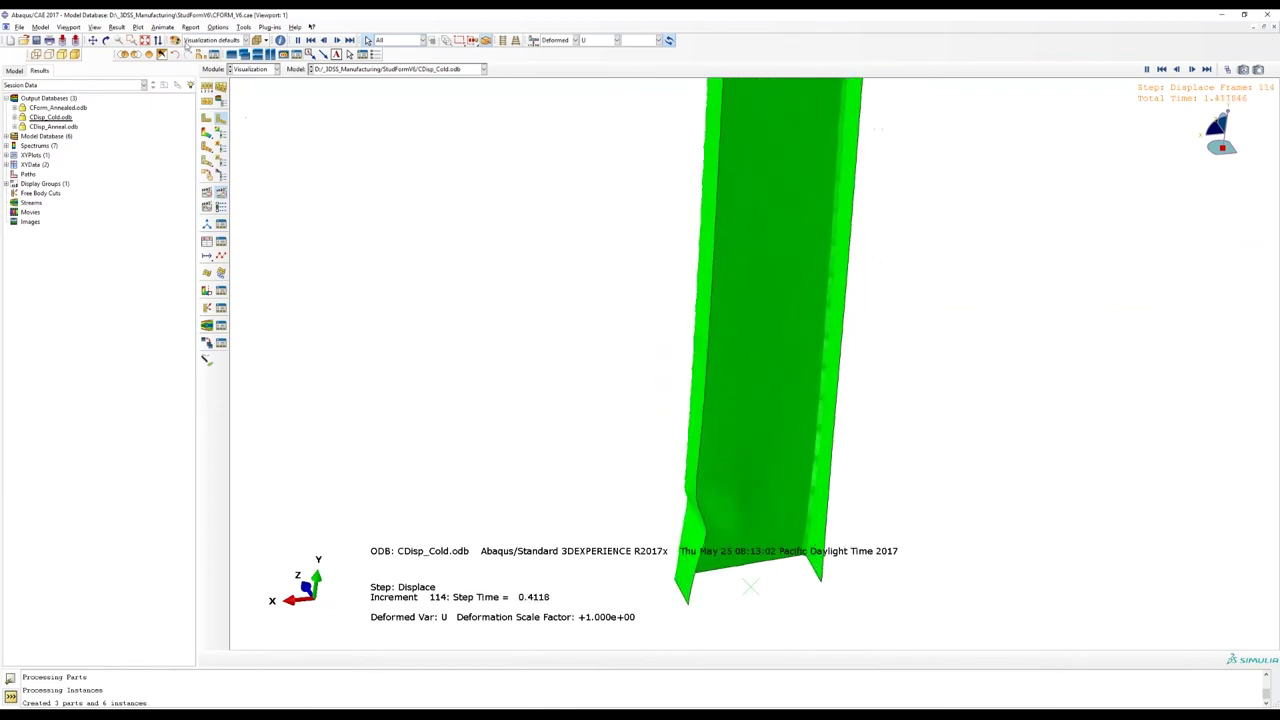
# Stop the time-history animation and plot the RF_Anneal and RF_Cold force-displacement curves together.
pyautogui.click(163, 27)
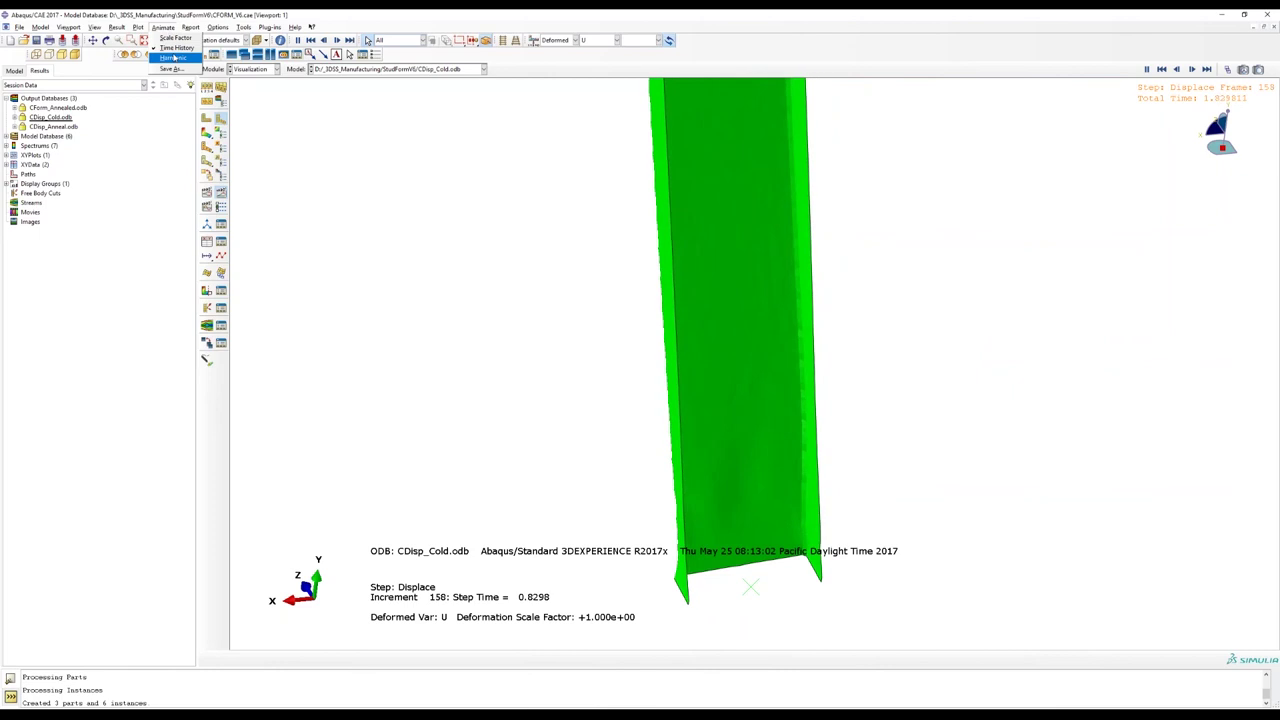
pyautogui.click(175, 48)
pyautogui.click(221, 241)
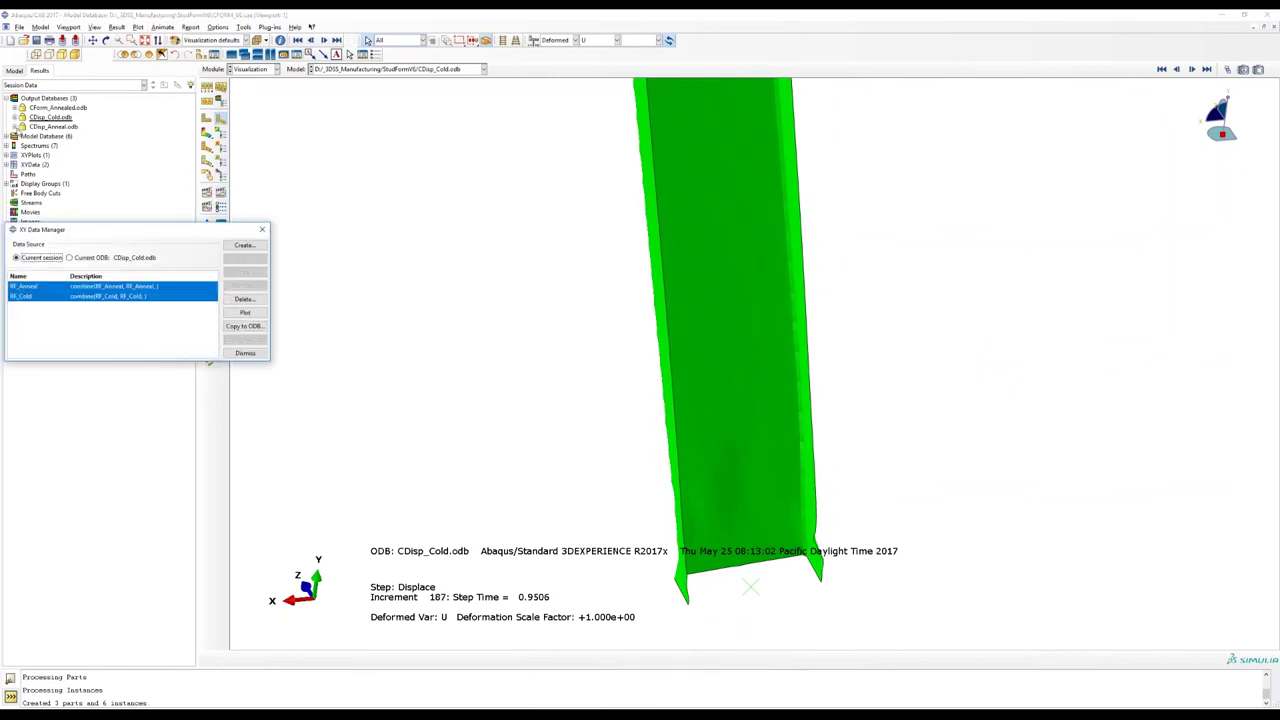
pyautogui.moveTo(103, 231); pyautogui.dragTo(296, 195)
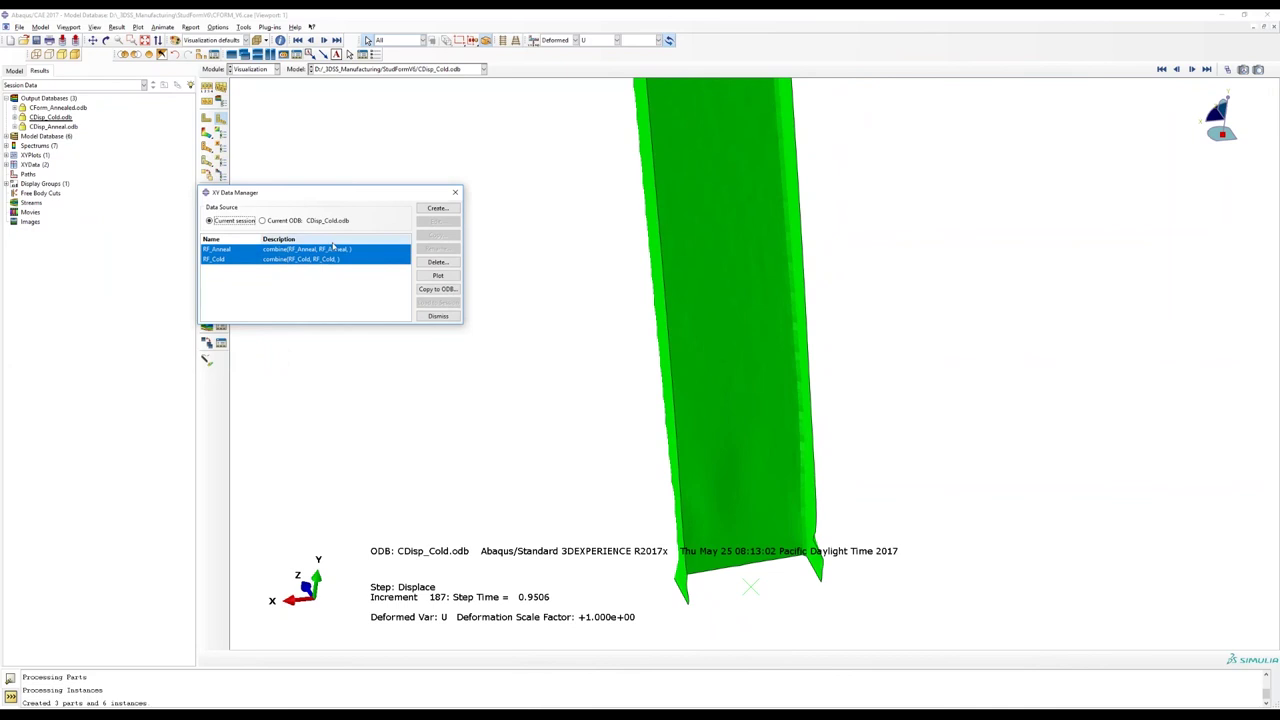
pyautogui.click(440, 276)
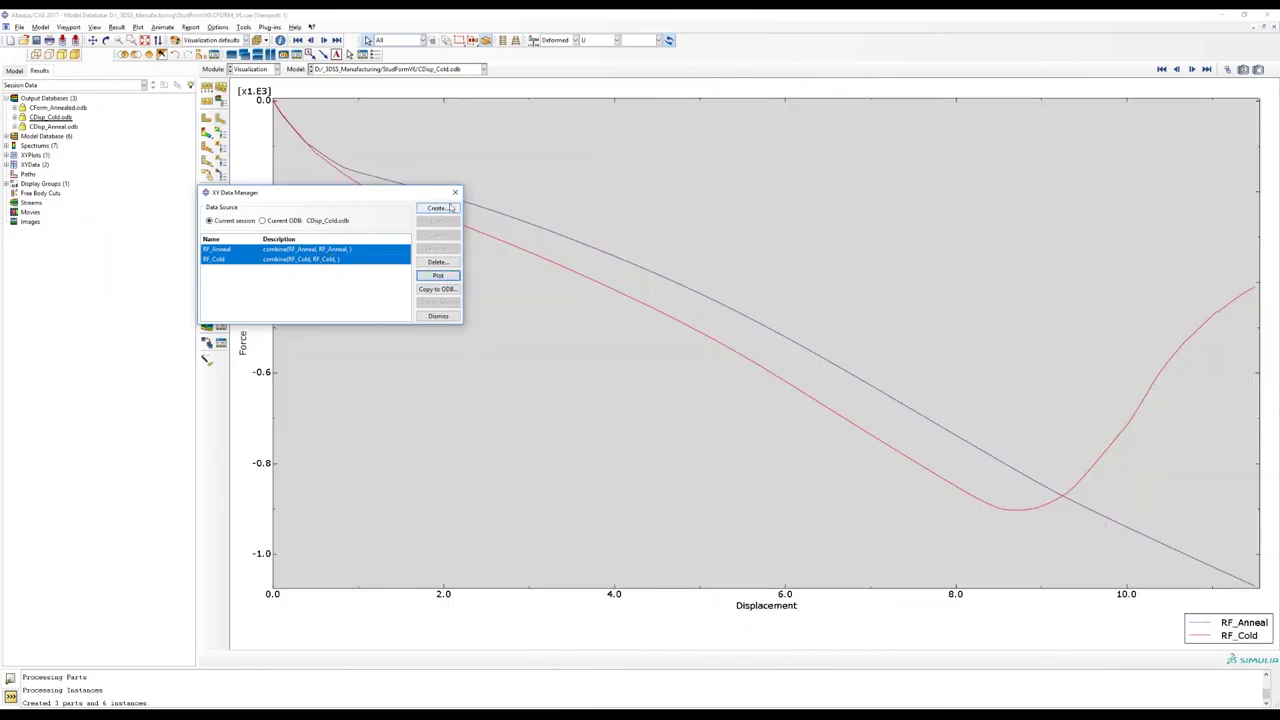
pyautogui.click(453, 194)
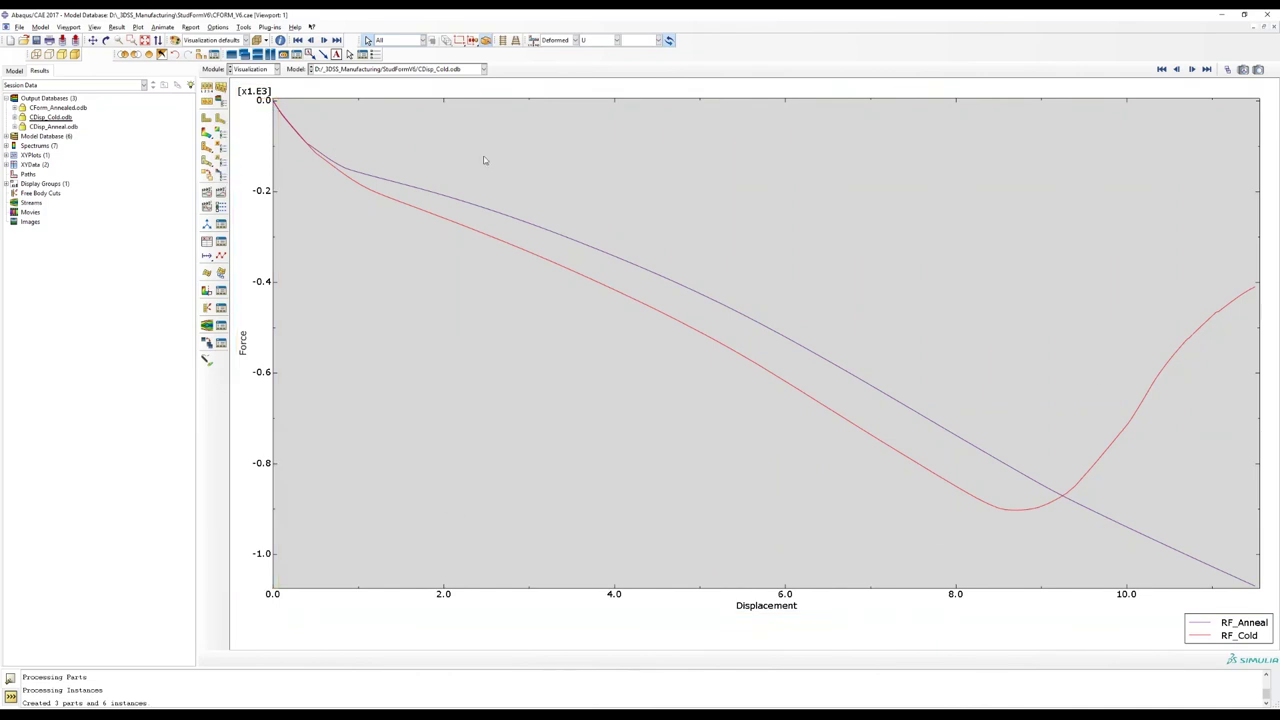
# Switch to CDisp_Anneal.odb, plot its deformed shape and examine the annealed channel from several angles.
pyautogui.click(371, 69)
pyautogui.click(376, 79)
pyautogui.click(222, 120)
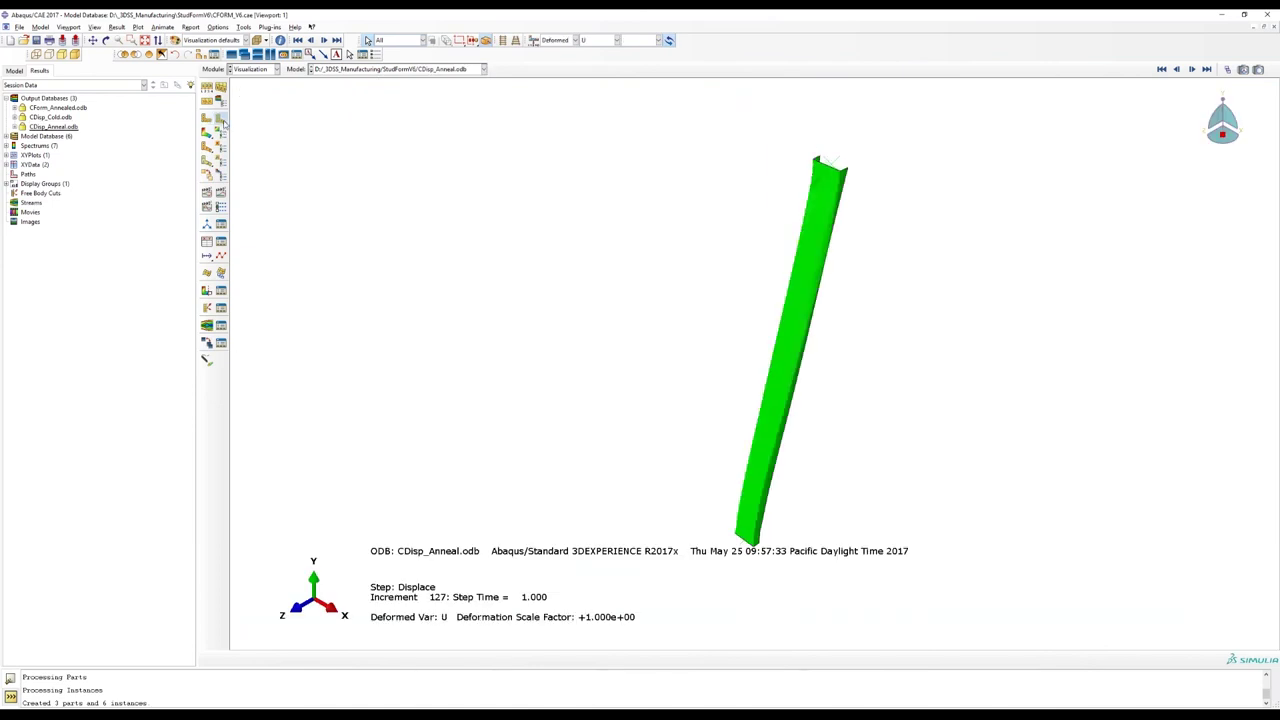
pyautogui.keyDown('ctrl'); pyautogui.keyDown('alt'); pyautogui.moveTo(940, 449); pyautogui.dragTo(718, 290); pyautogui.keyUp('alt'); pyautogui.keyUp('ctrl')
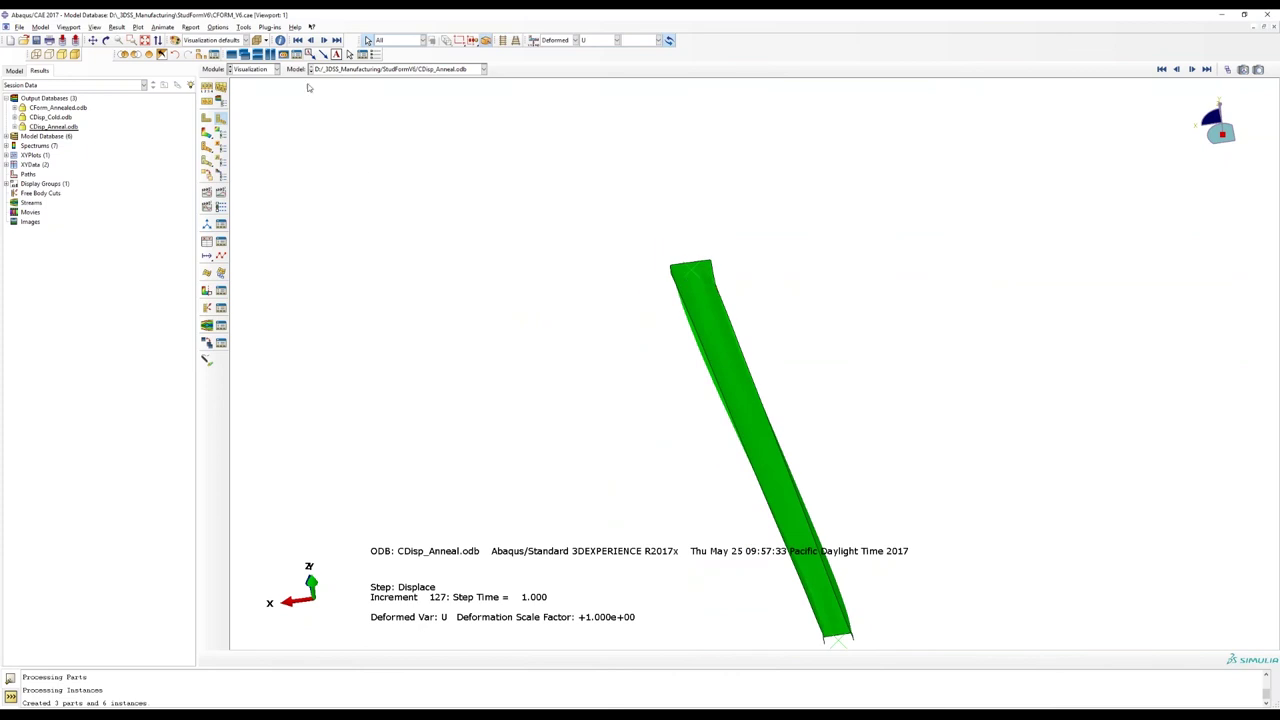
pyautogui.scroll(-1, 745, 258)
pyautogui.scroll(-1, 745, 258)
pyautogui.keyDown('ctrl'); pyautogui.keyDown('alt'); pyautogui.moveTo(814, 397); pyautogui.dragTo(812, 330); pyautogui.keyUp('alt'); pyautogui.keyUp('ctrl')
pyautogui.scroll(1, 813, 371)
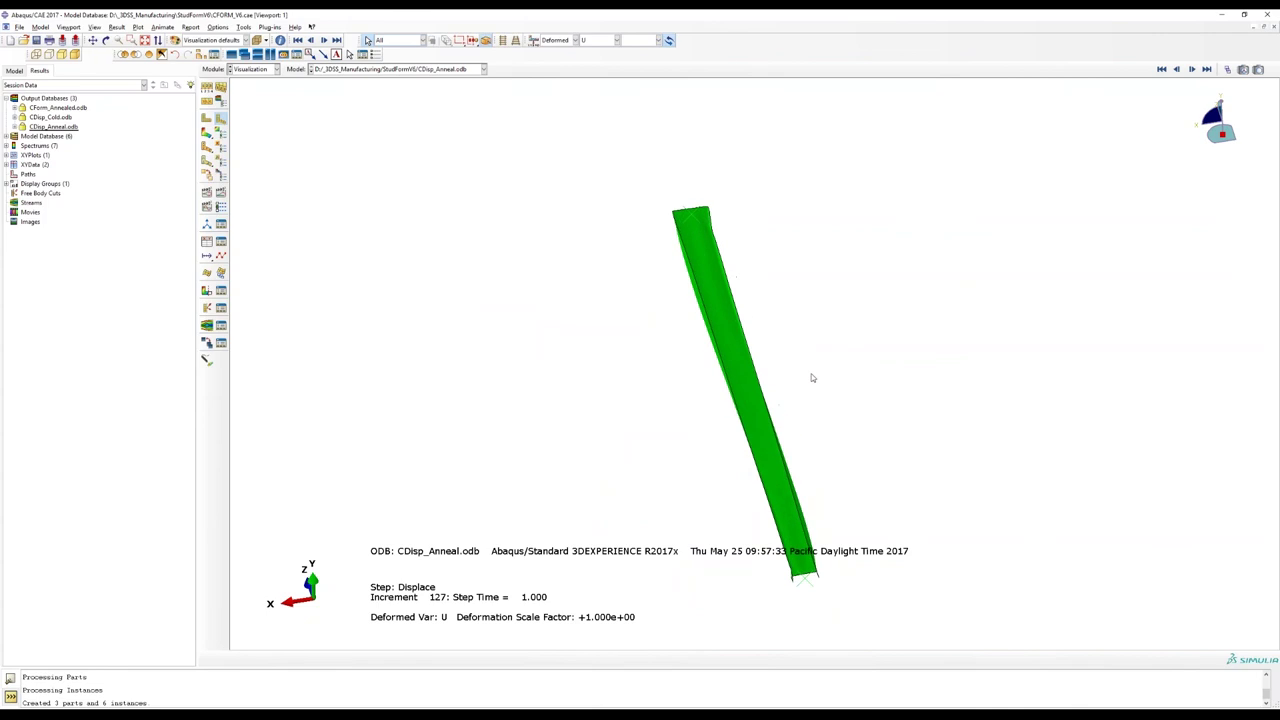
pyautogui.scroll(2, 778, 445)
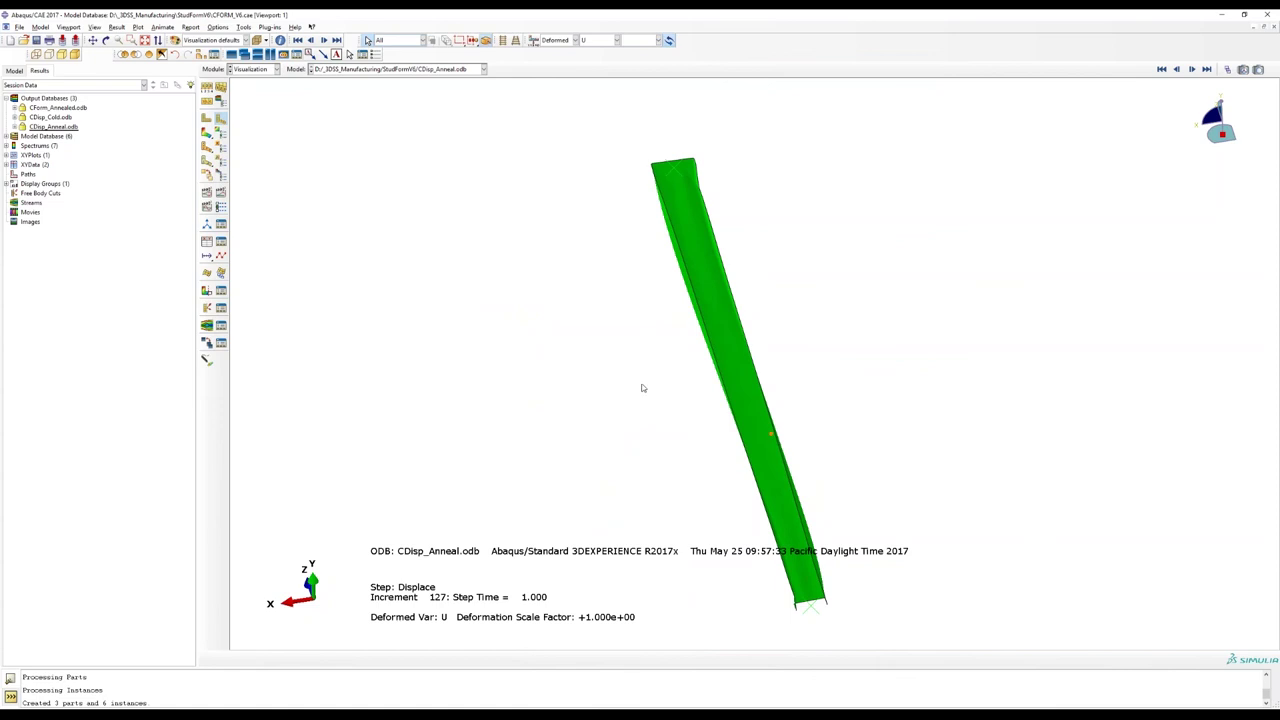
pyautogui.keyDown('ctrl'); pyautogui.keyDown('alt'); pyautogui.moveTo(716, 382); pyautogui.dragTo(726, 414); pyautogui.keyUp('alt'); pyautogui.keyUp('ctrl')
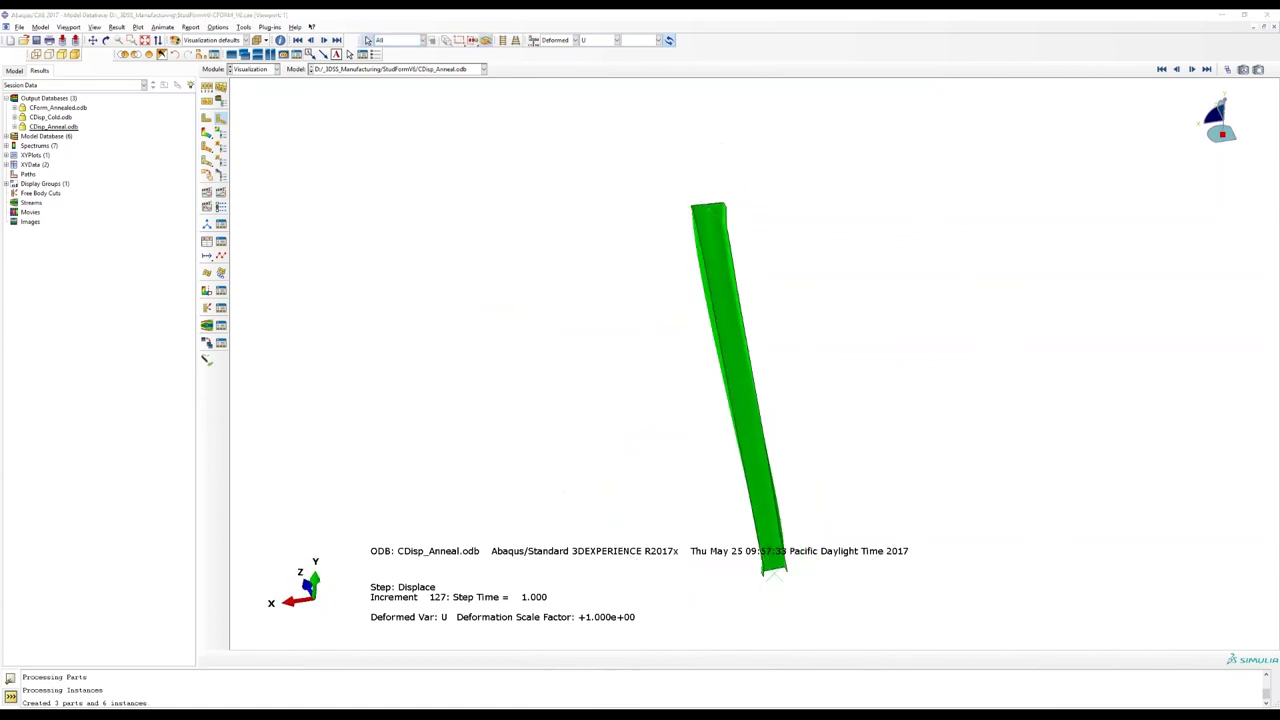
pyautogui.click(222, 686)
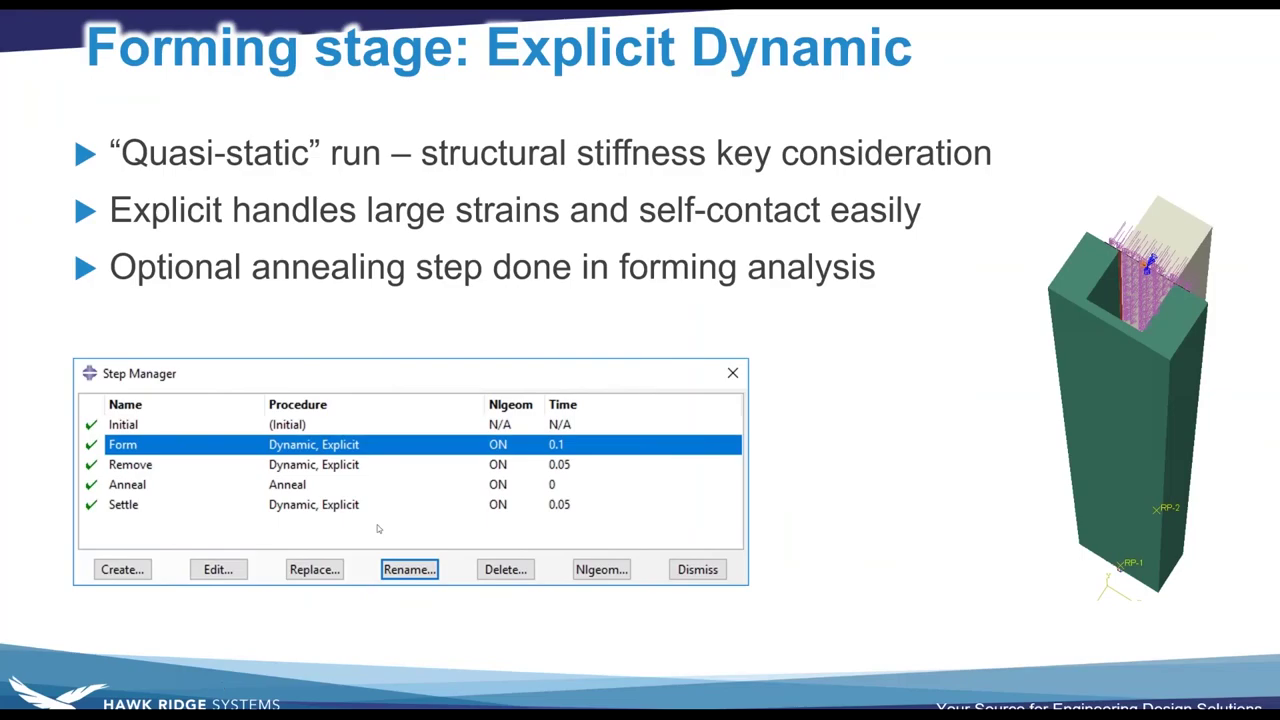
pyautogui.click(788, 330)
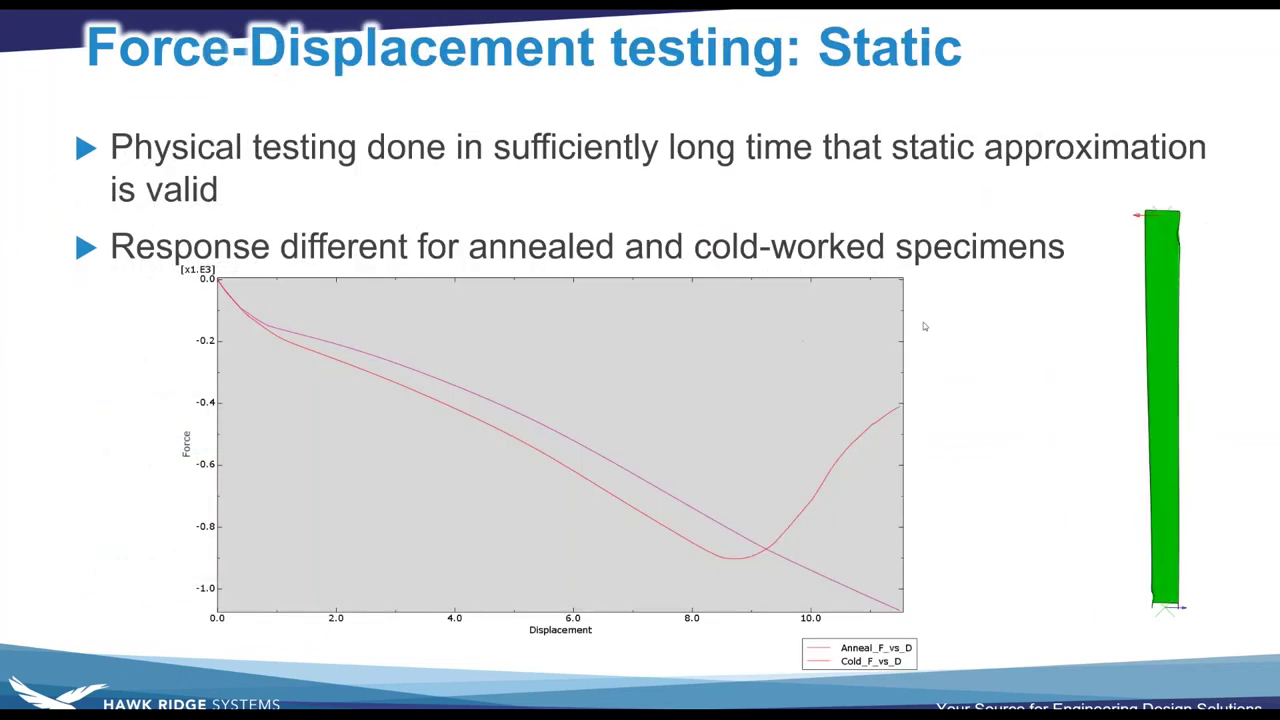
pyautogui.click(923, 322)
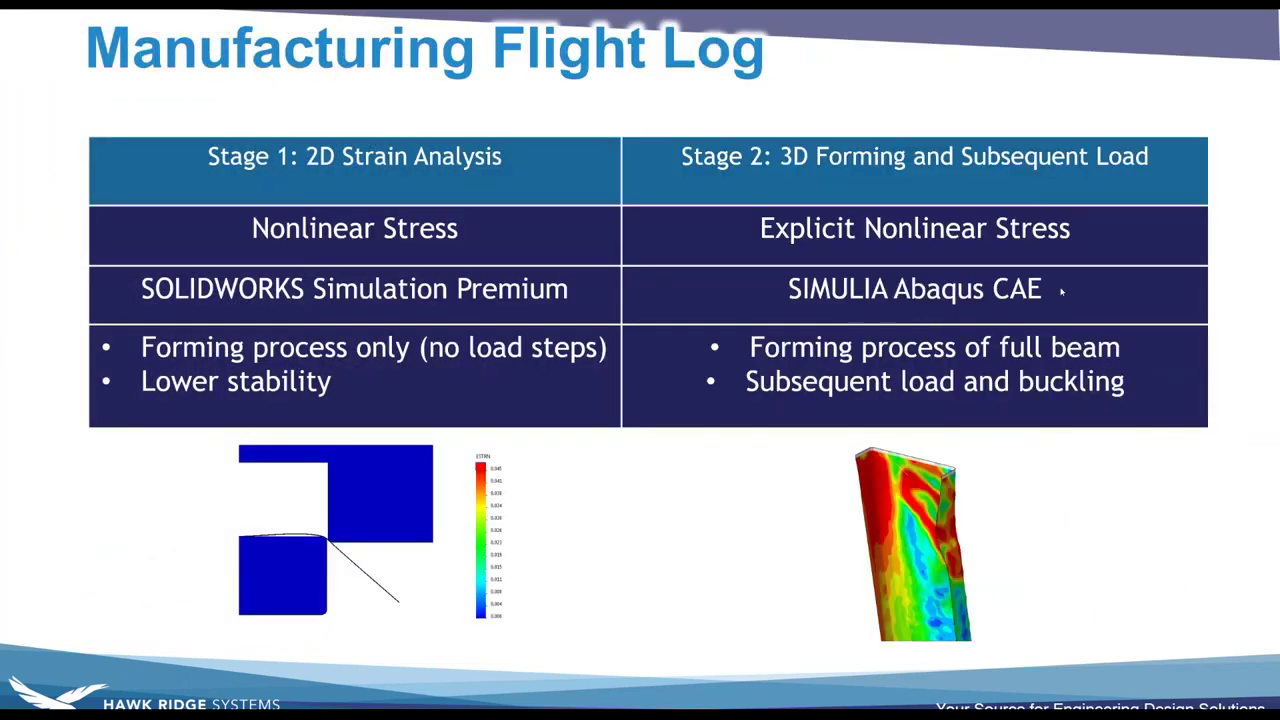
pyautogui.click(972, 292)
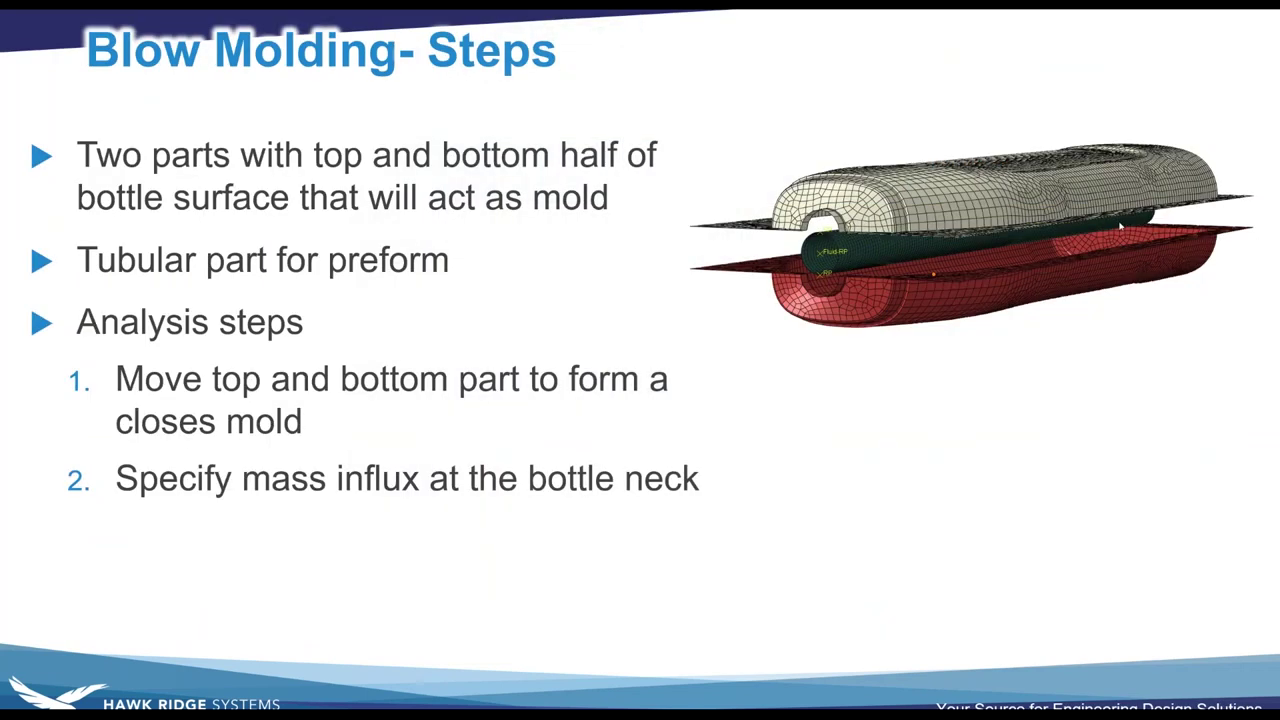
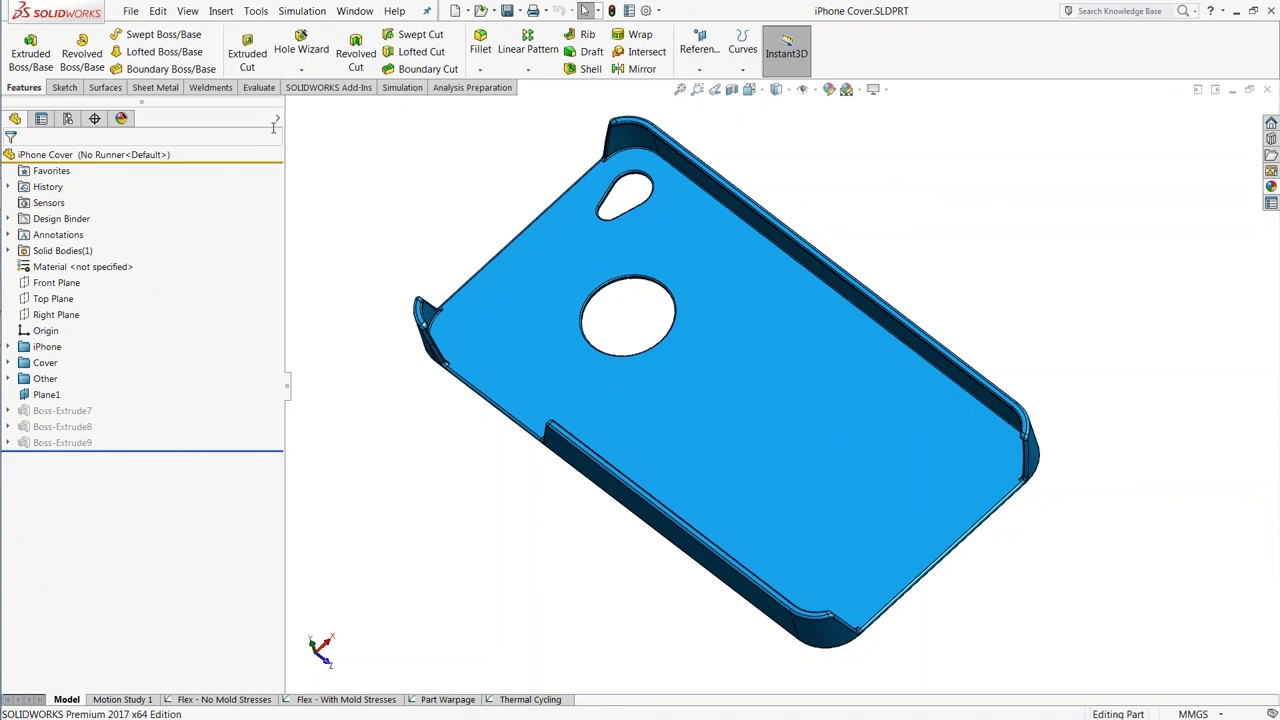
# In SOLIDWORKS, unload the Simulation add-in with its data saved and load the SOLIDWORKS Plastics add-in.
pyautogui.click(328, 87)
pyautogui.click(342, 55)
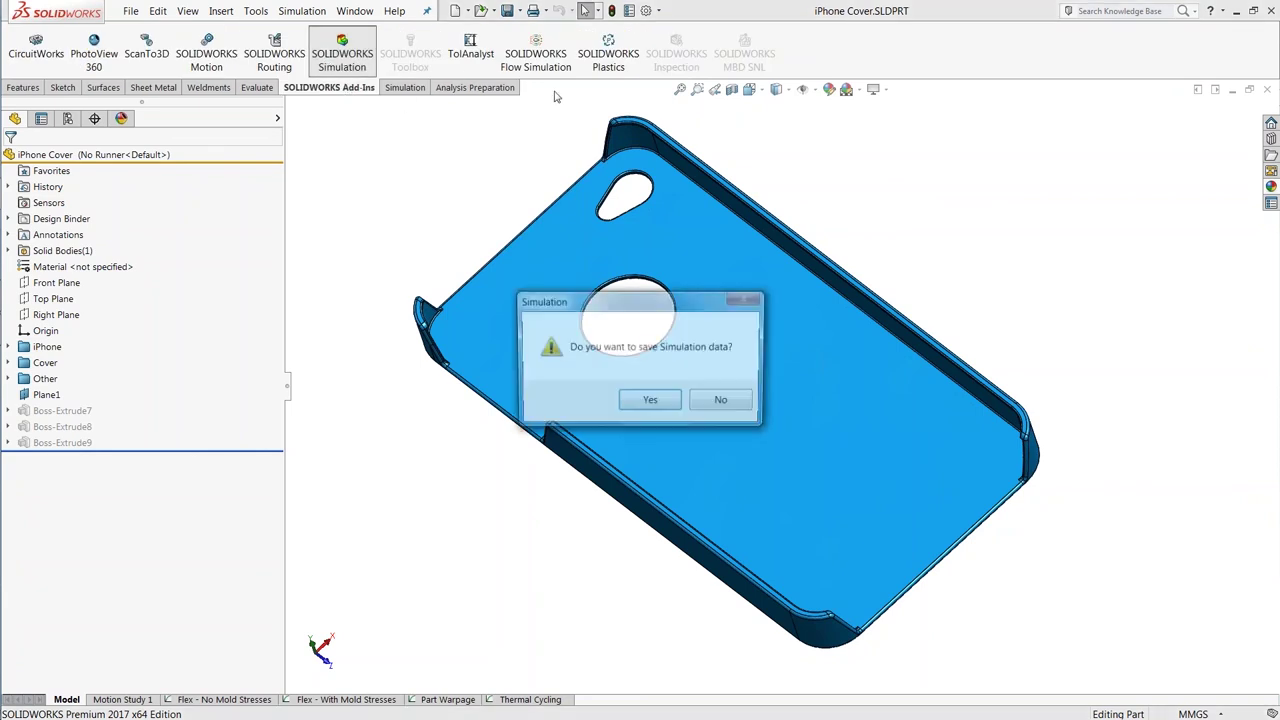
pyautogui.click(666, 404)
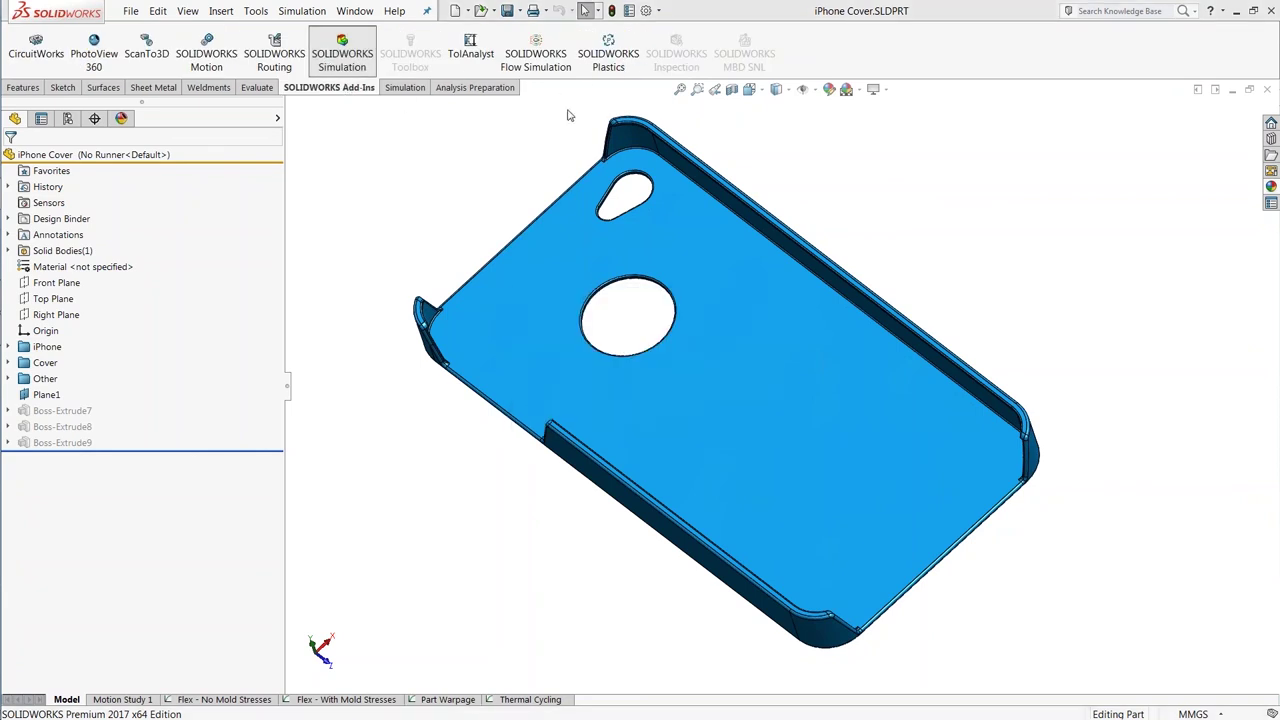
pyautogui.click(606, 60)
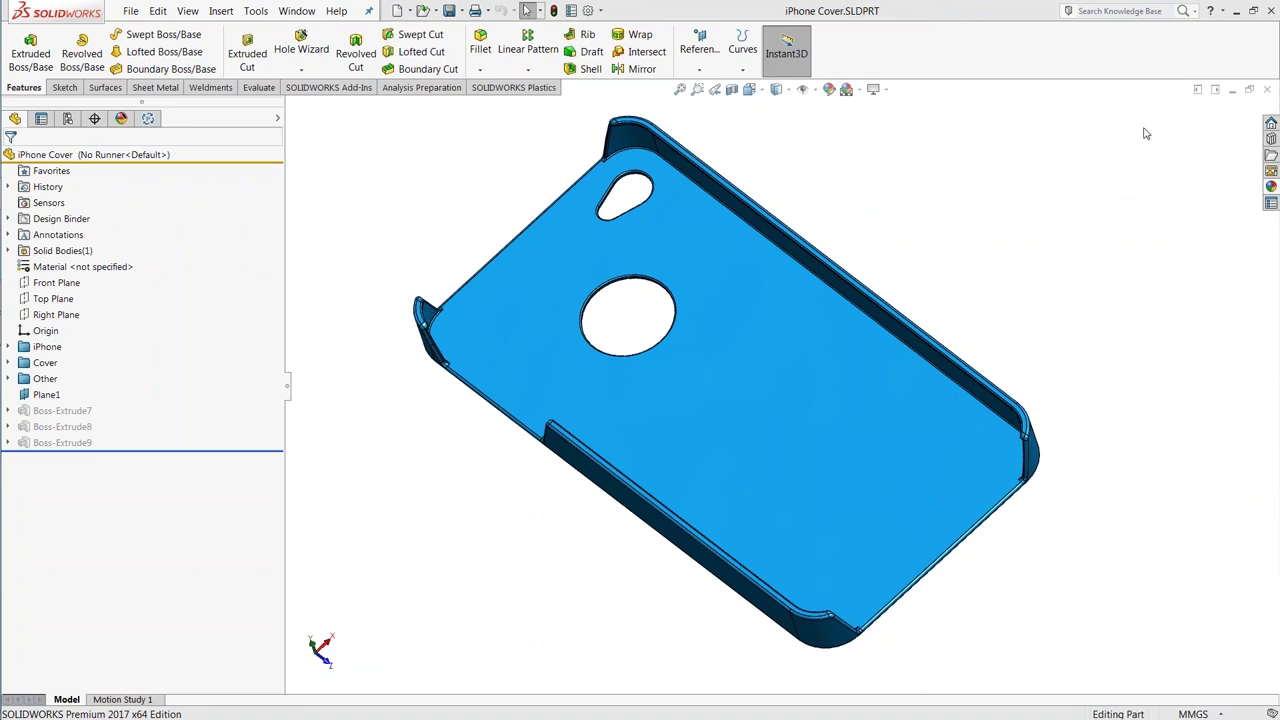
# Open the Plastics study tree for the iPhone Cover and display its mesh model.
pyautogui.click(513, 92)
pyautogui.click(148, 118)
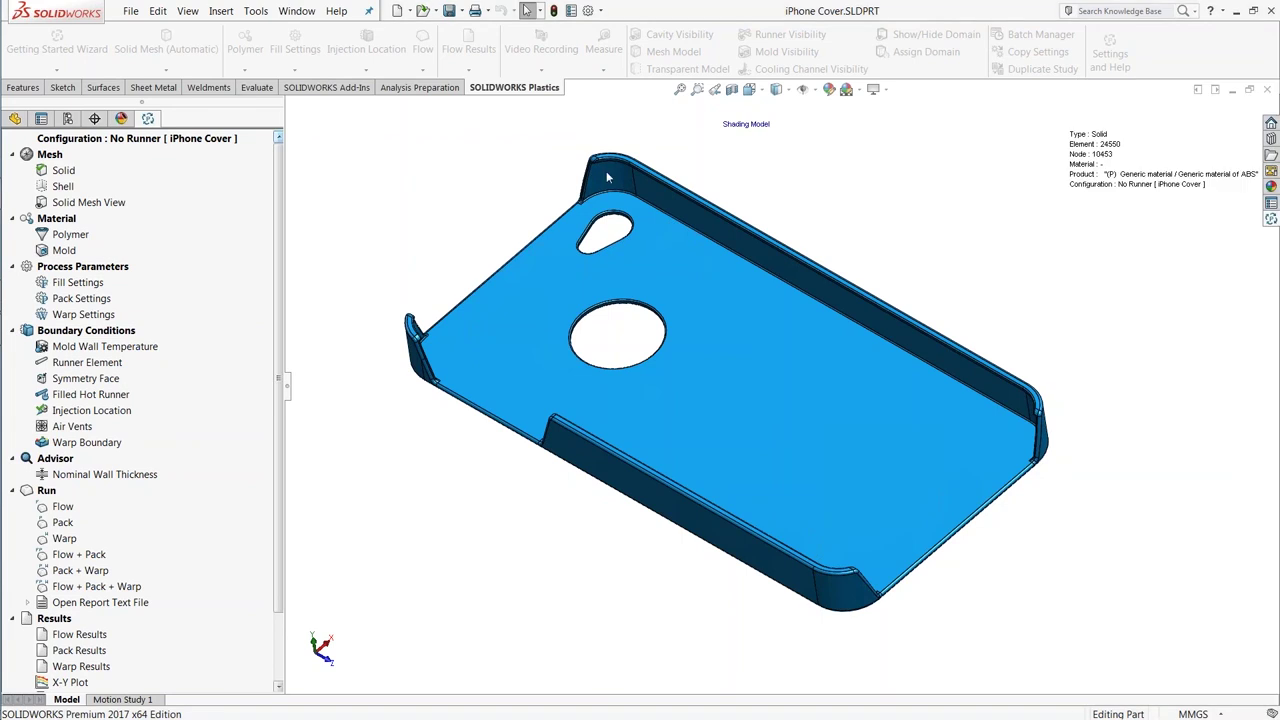
pyautogui.moveTo(628, 170); pyautogui.dragTo(512, 180, button='middle')
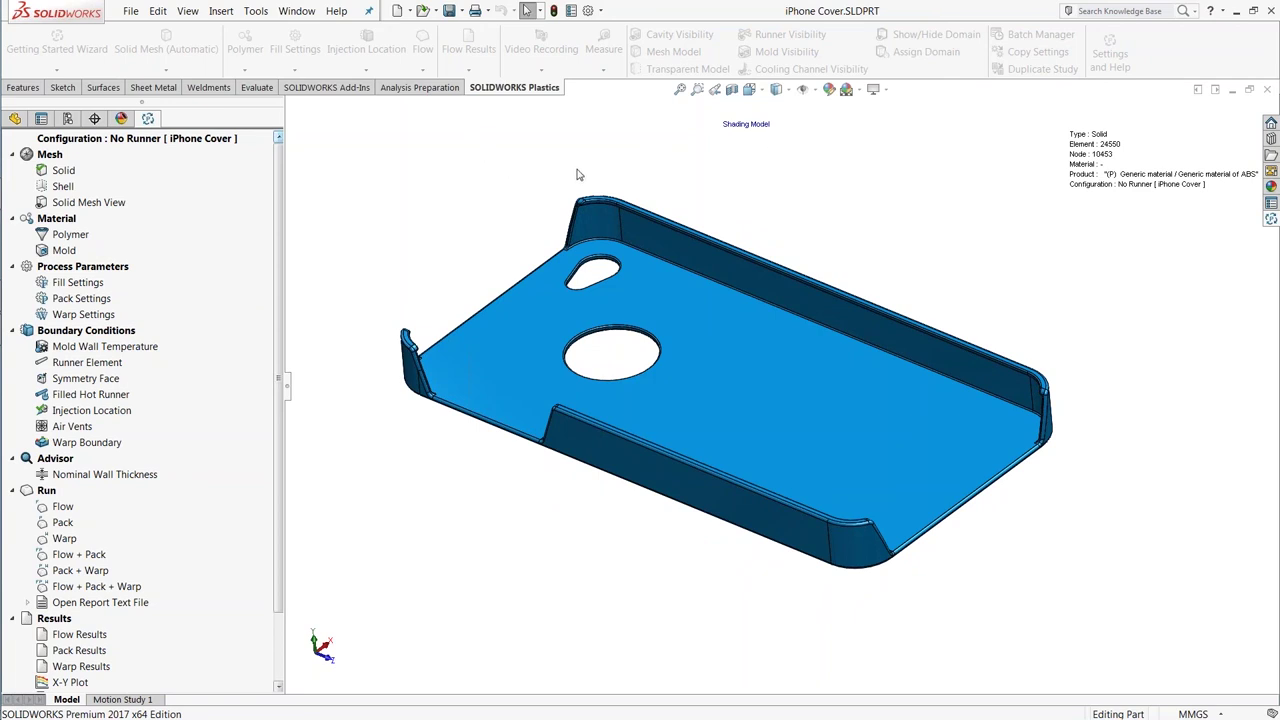
pyautogui.click(1270, 218)
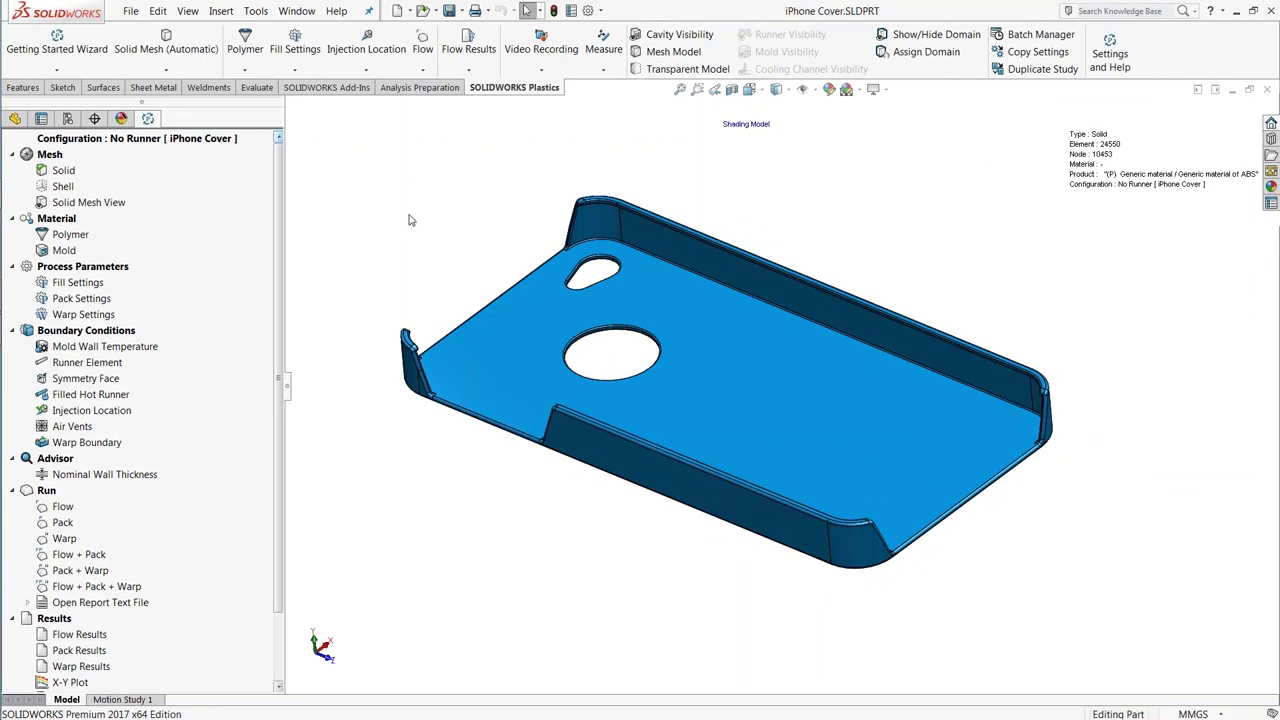
pyautogui.click(663, 51)
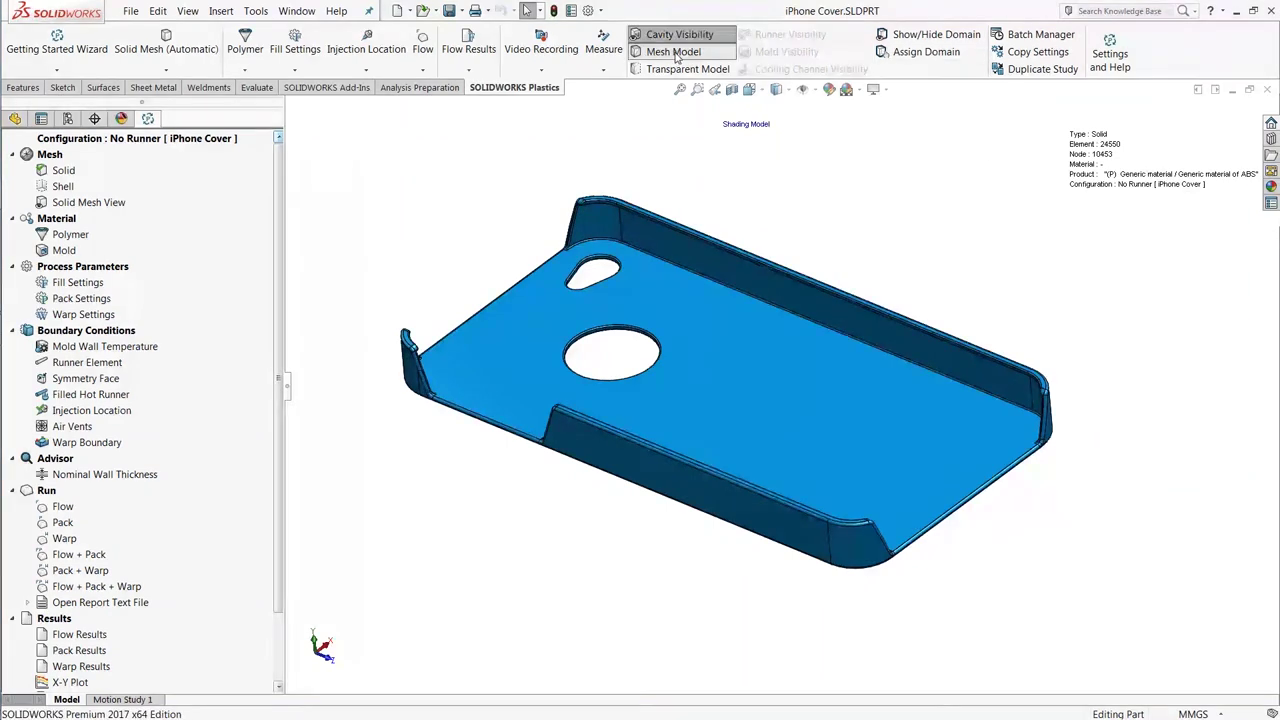
pyautogui.moveTo(535, 182); pyautogui.dragTo(385, 220, button='middle')
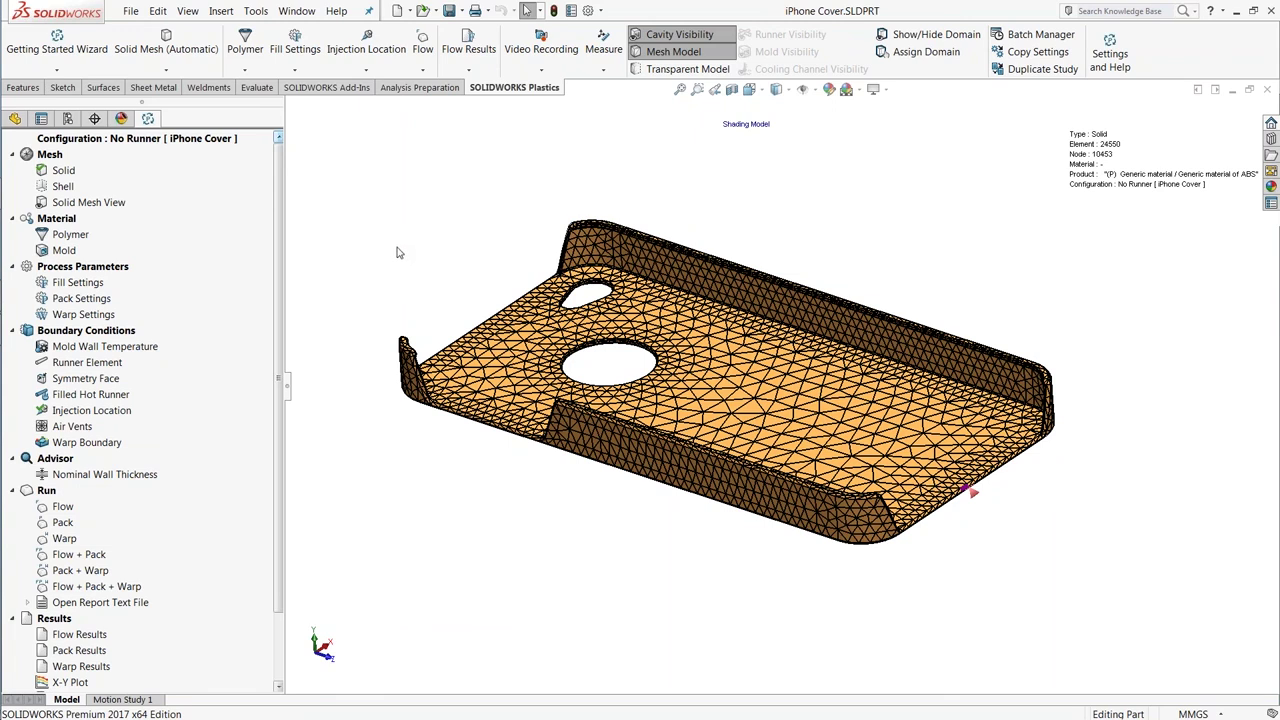
# Section the cavity mesh about halfway in Solid Mesh View, inspect the internal elements up close and leave the view without applying it.
pyautogui.rightClick(55, 205)
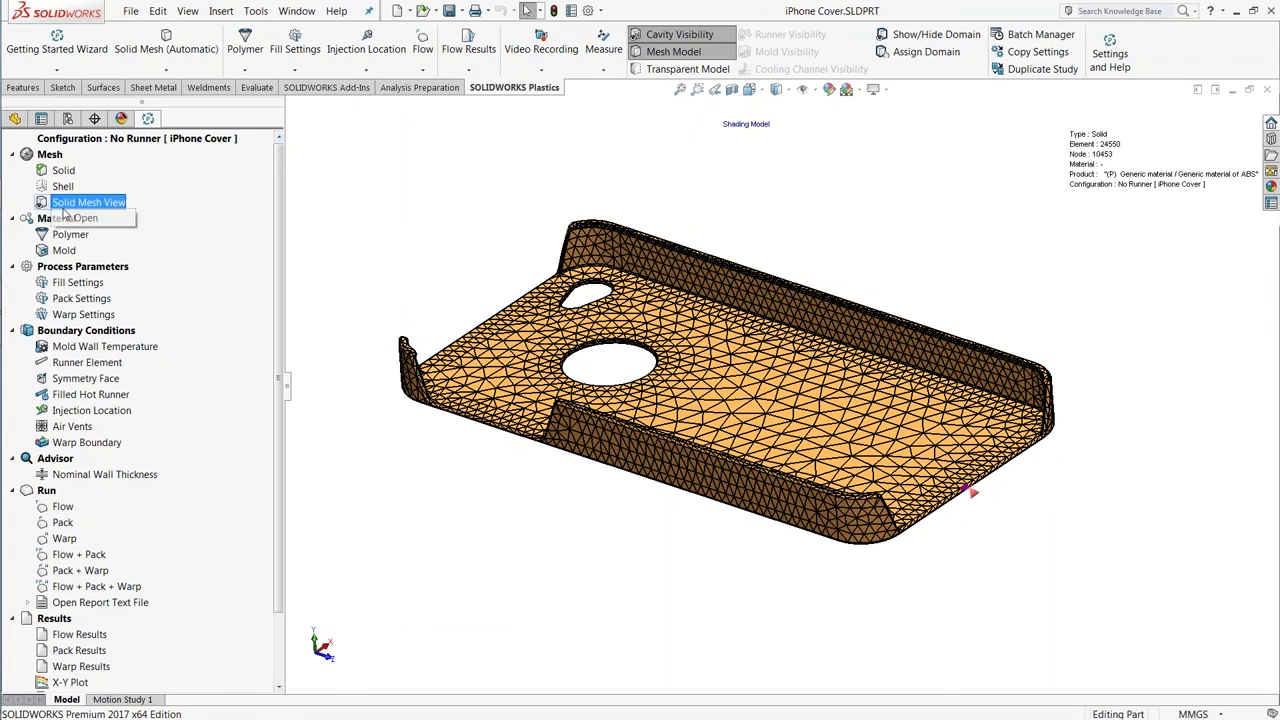
pyautogui.click(85, 218)
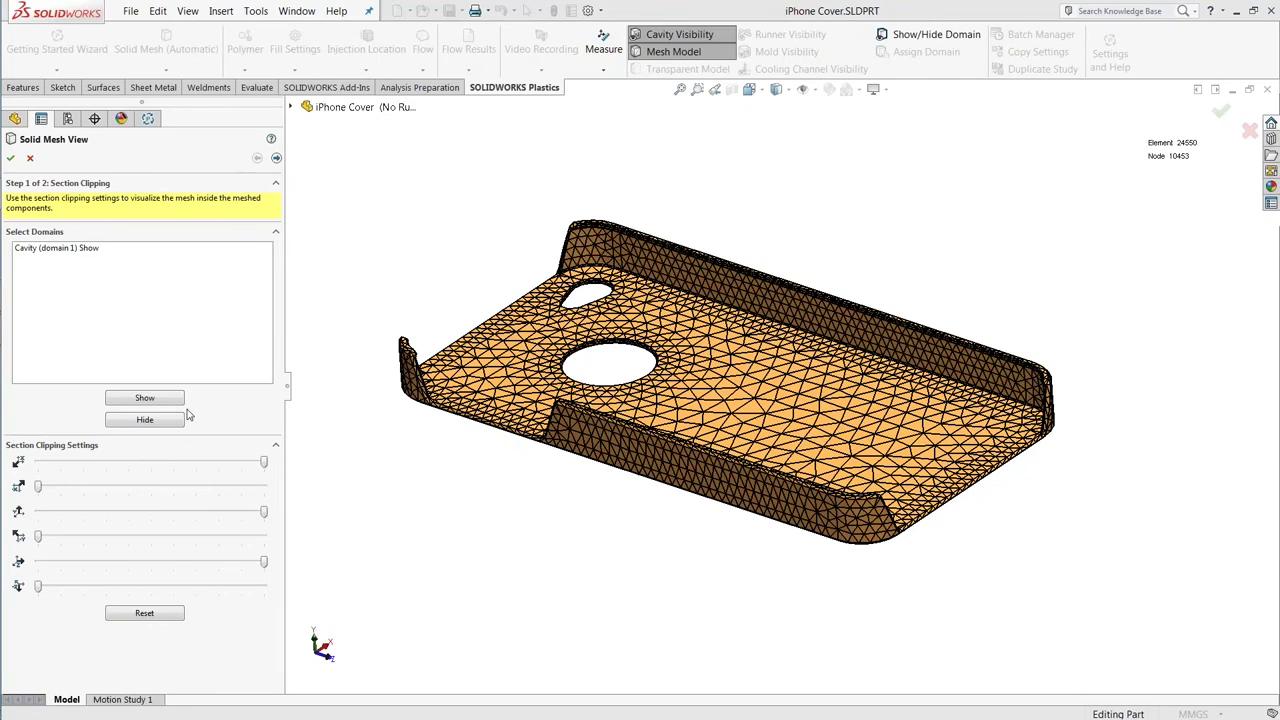
pyautogui.moveTo(263, 465); pyautogui.dragTo(146, 463)
pyautogui.moveTo(427, 394); pyautogui.dragTo(470, 494, button='middle')
pyautogui.scroll(-5, 570, 478)
pyautogui.scroll(-5, 595, 455)
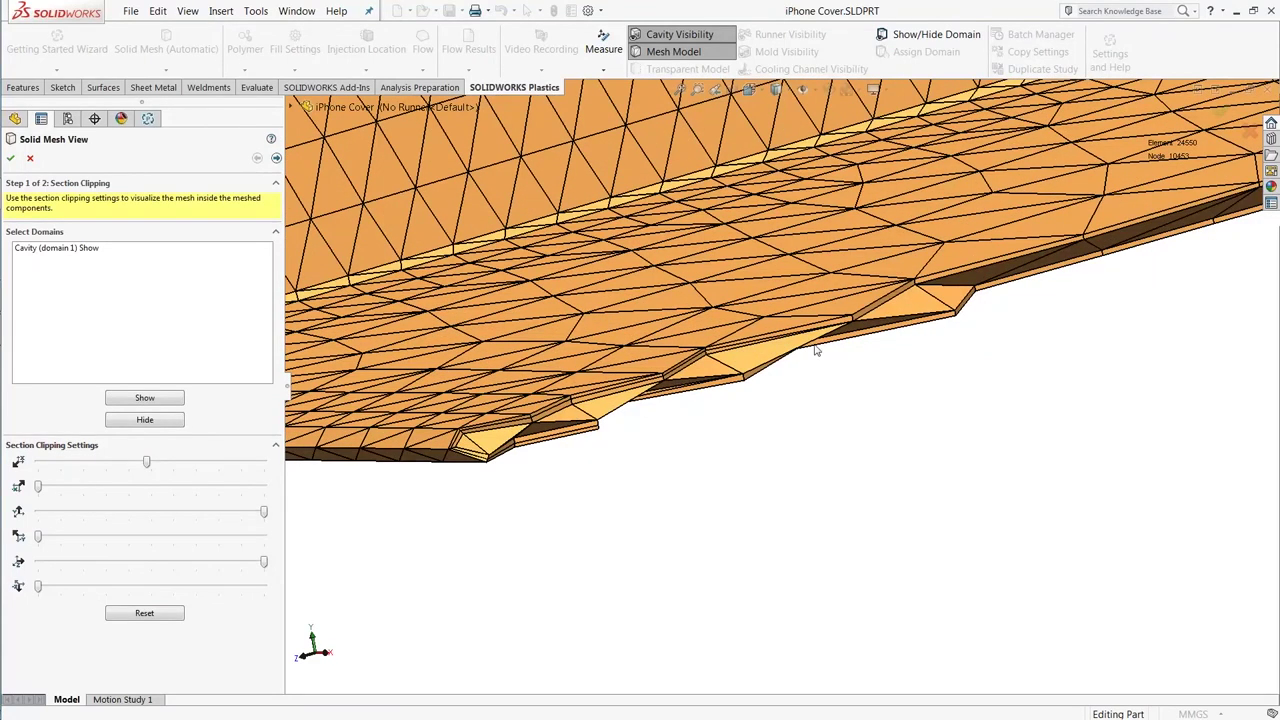
pyautogui.moveTo(803, 383)
pyautogui.mouseDown(button='middle')
pyautogui.moveTo(820, 348)
pyautogui.moveTo(800, 390)
pyautogui.mouseUp(button='middle')
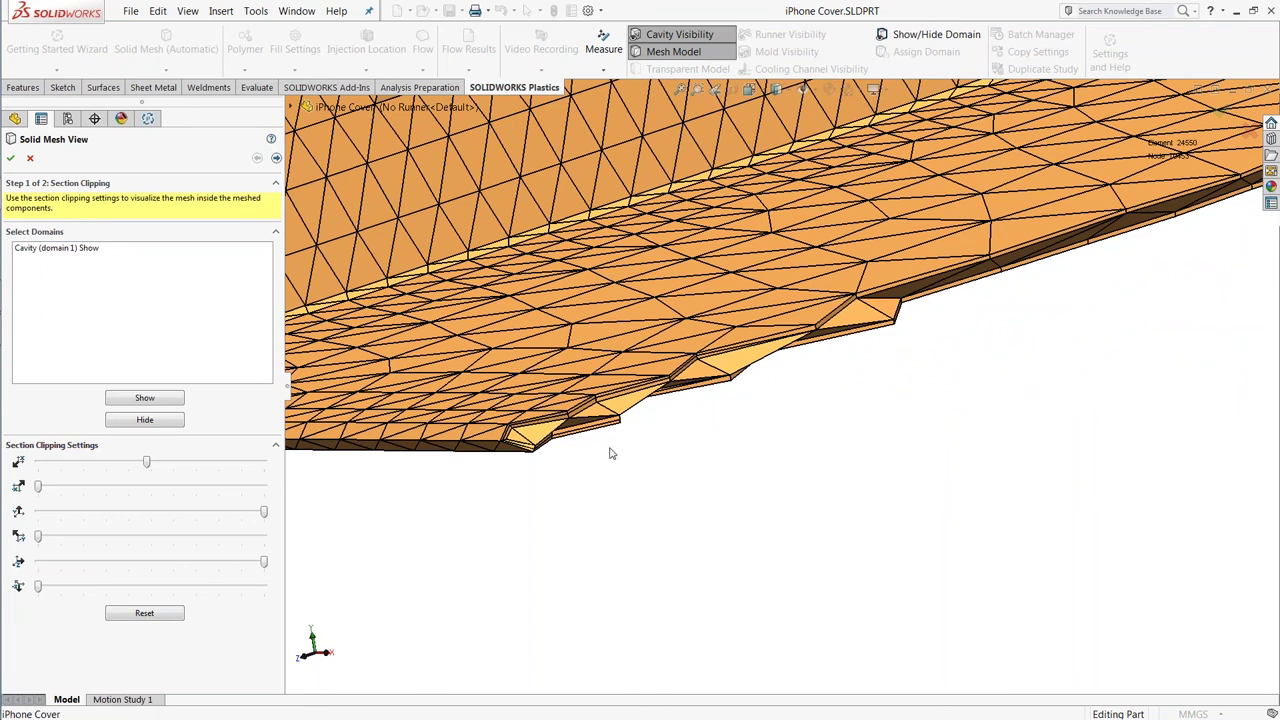
pyautogui.scroll(4, 497, 410)
pyautogui.click(30, 158)
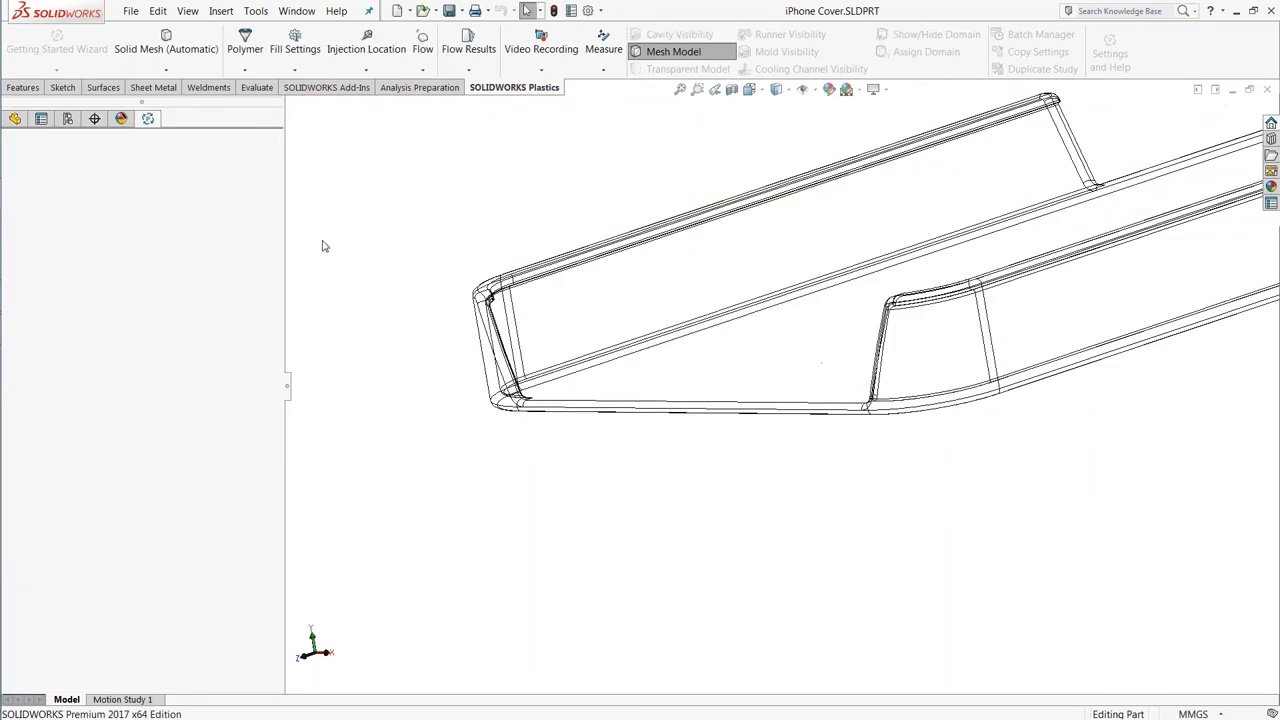
# Open the cavity's polymer settings and browse the material families in the default database.
pyautogui.scroll(5, 713, 257)
pyautogui.moveTo(866, 285); pyautogui.dragTo(957, 380, button='middle')
pyautogui.scroll(-5, 967, 328)
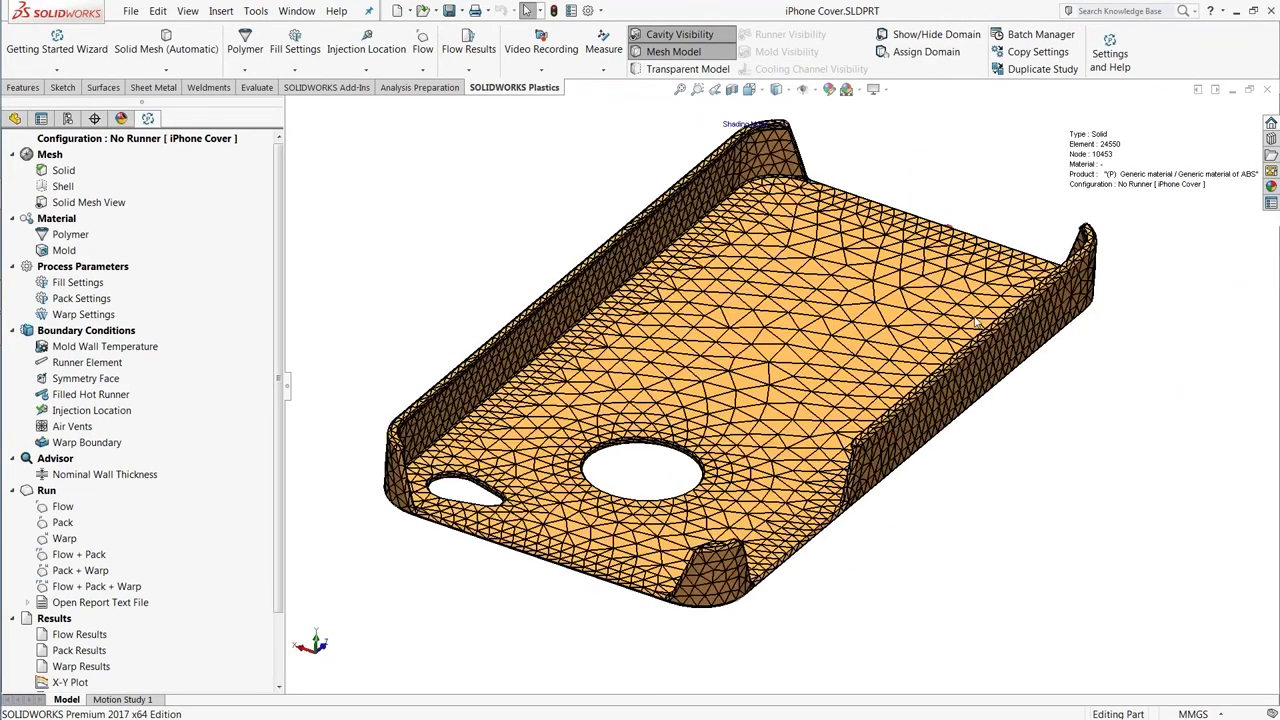
pyautogui.moveTo(967, 328); pyautogui.dragTo(768, 299, button='middle')
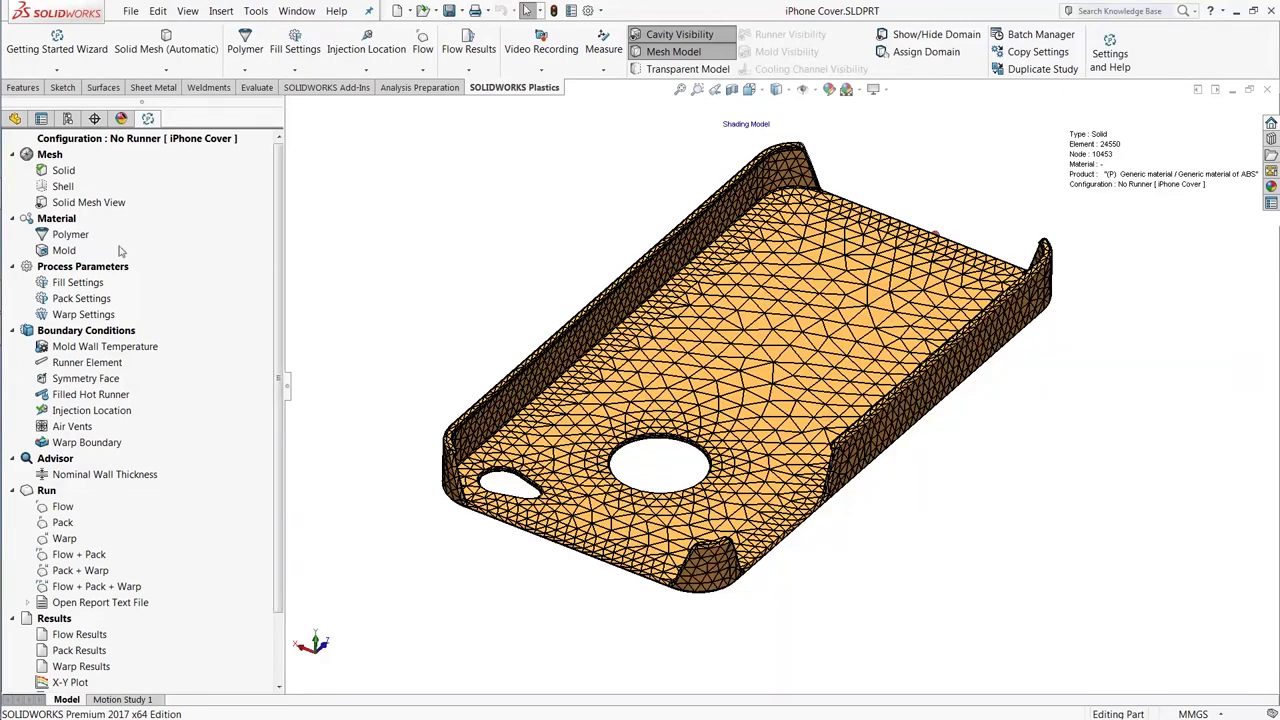
pyautogui.rightClick(75, 236)
pyautogui.click(108, 250)
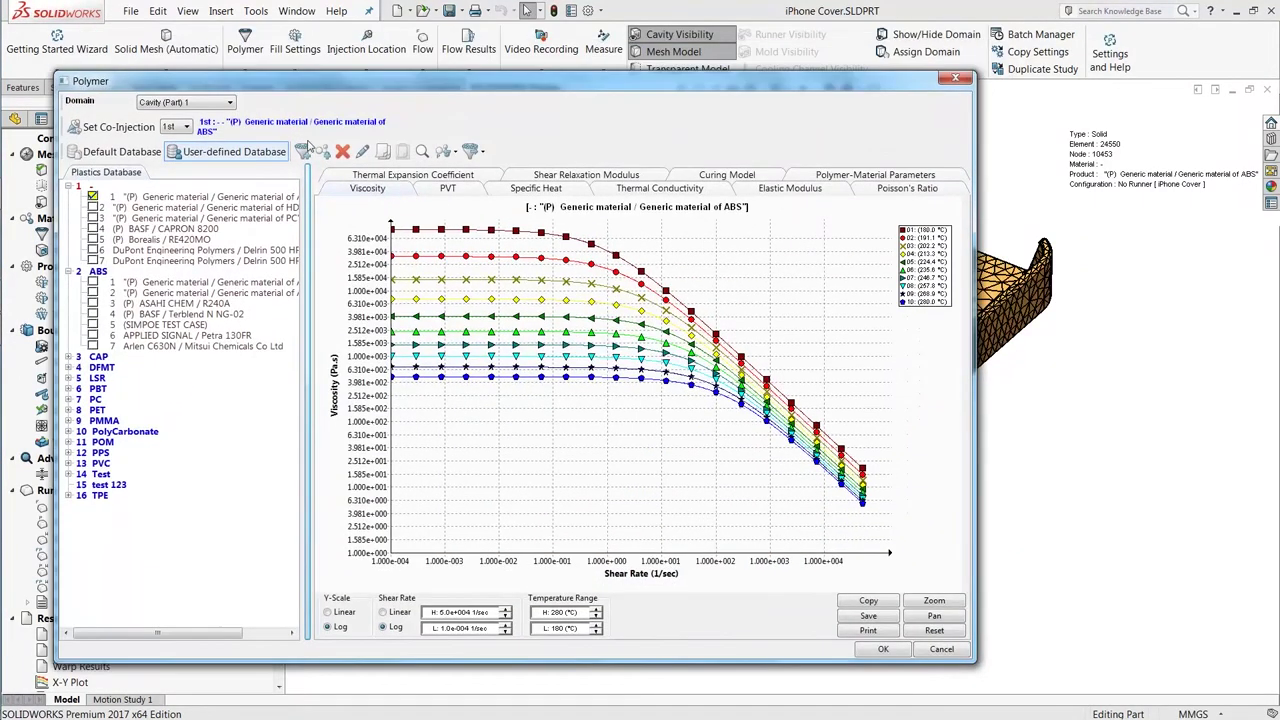
pyautogui.click(115, 151)
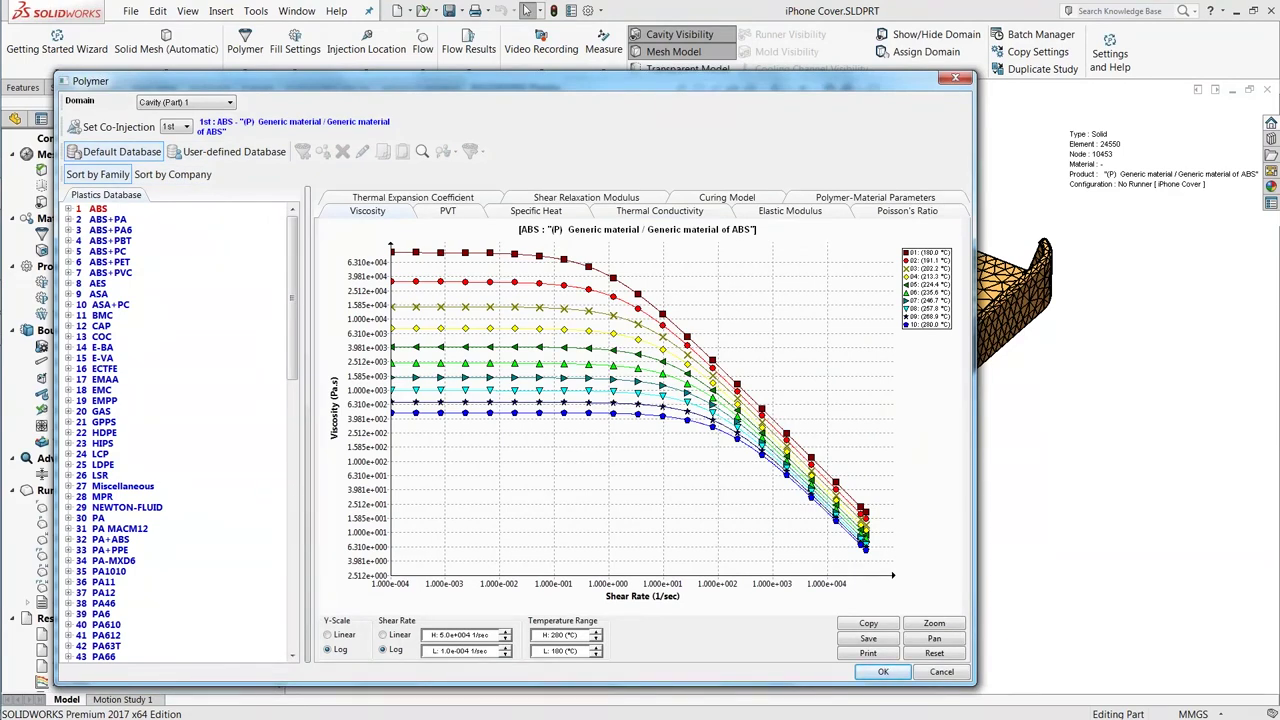
pyautogui.moveTo(298, 318); pyautogui.dragTo(300, 635)
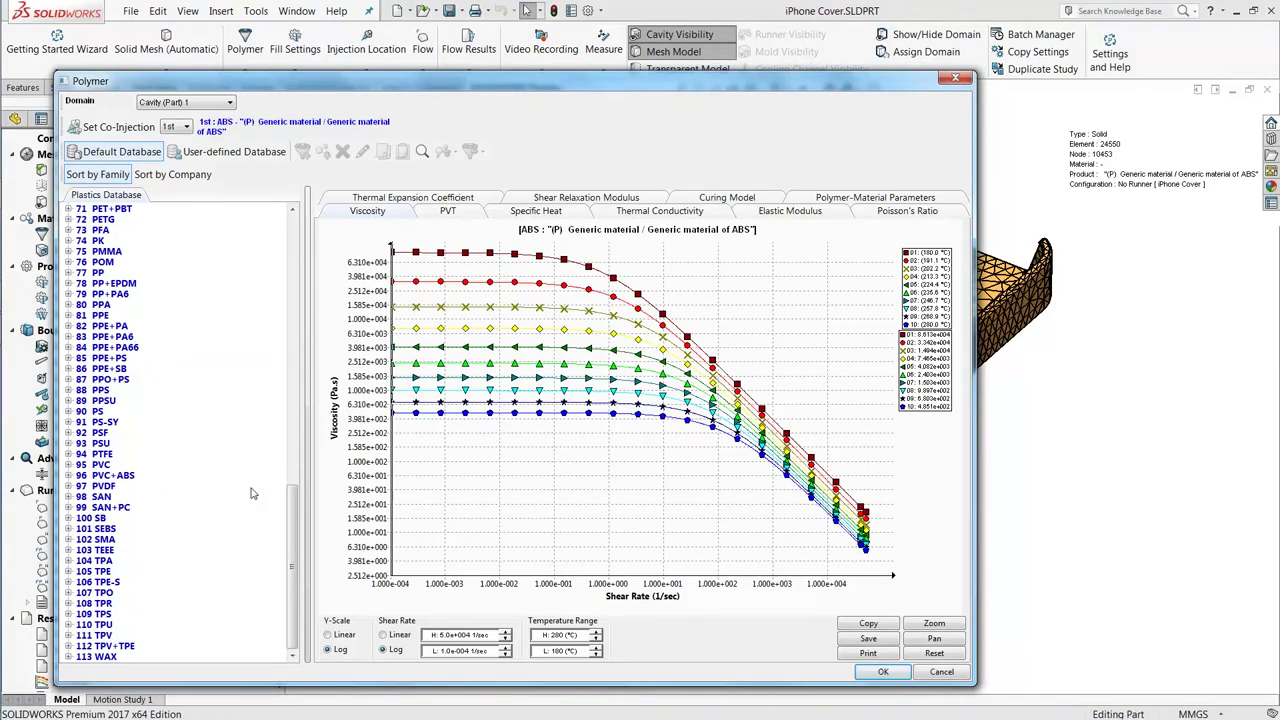
pyautogui.moveTo(293, 570); pyautogui.dragTo(293, 296)
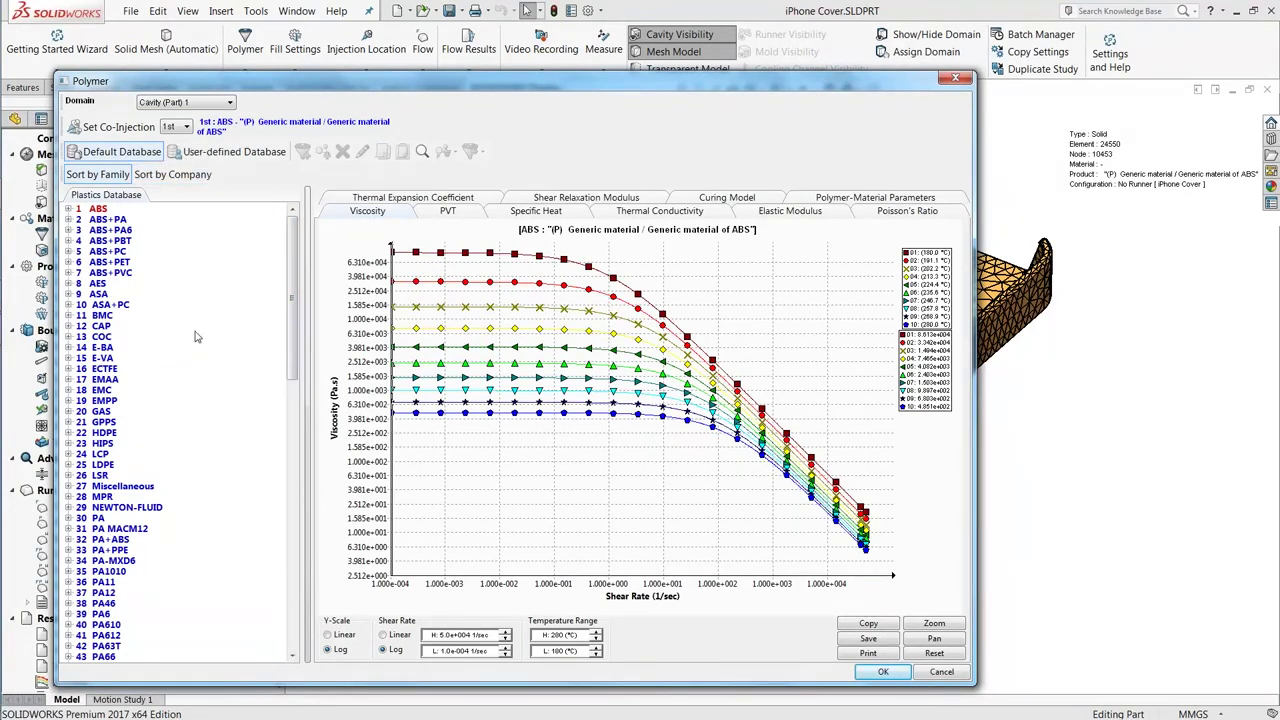
# Sort the polymer database by company and select PA6 / ULTRAMID B3UG4 from the BASF materials.
pyautogui.click(174, 175)
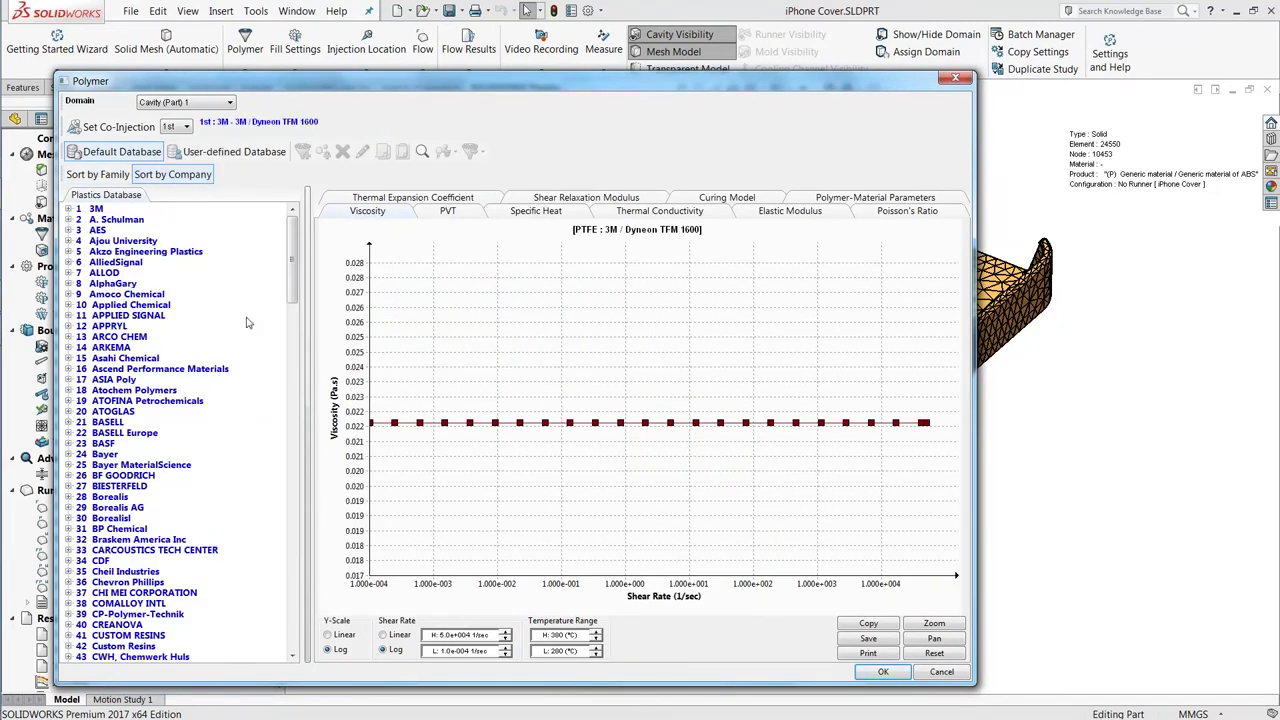
pyautogui.doubleClick(79, 444)
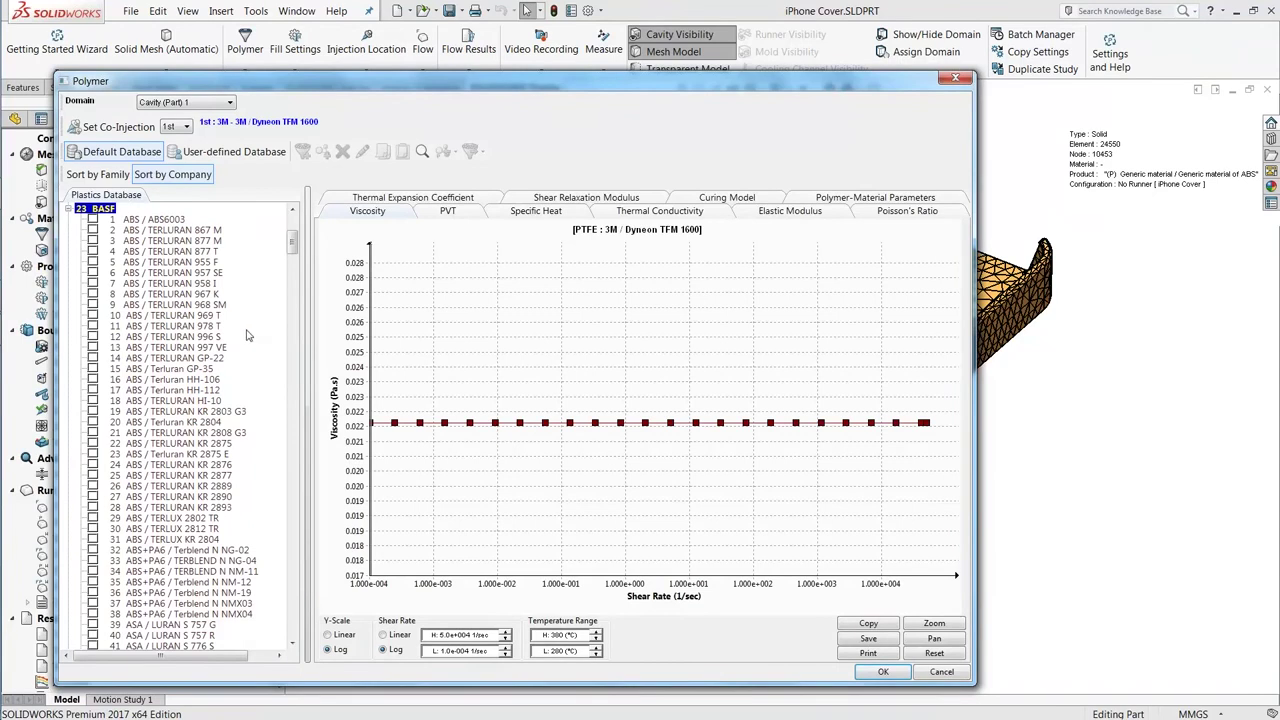
pyautogui.scroll(-1, 248, 348)
pyautogui.scroll(-16, 250, 348)
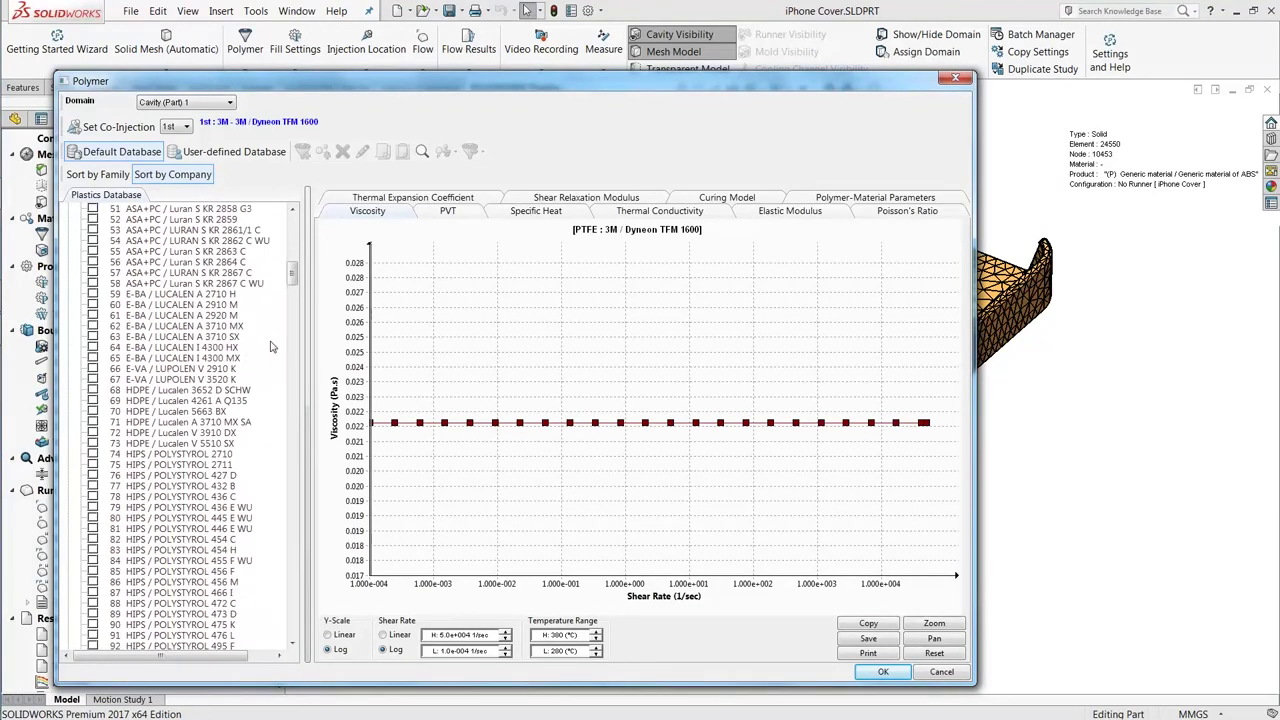
pyautogui.scroll(-20, 260, 347)
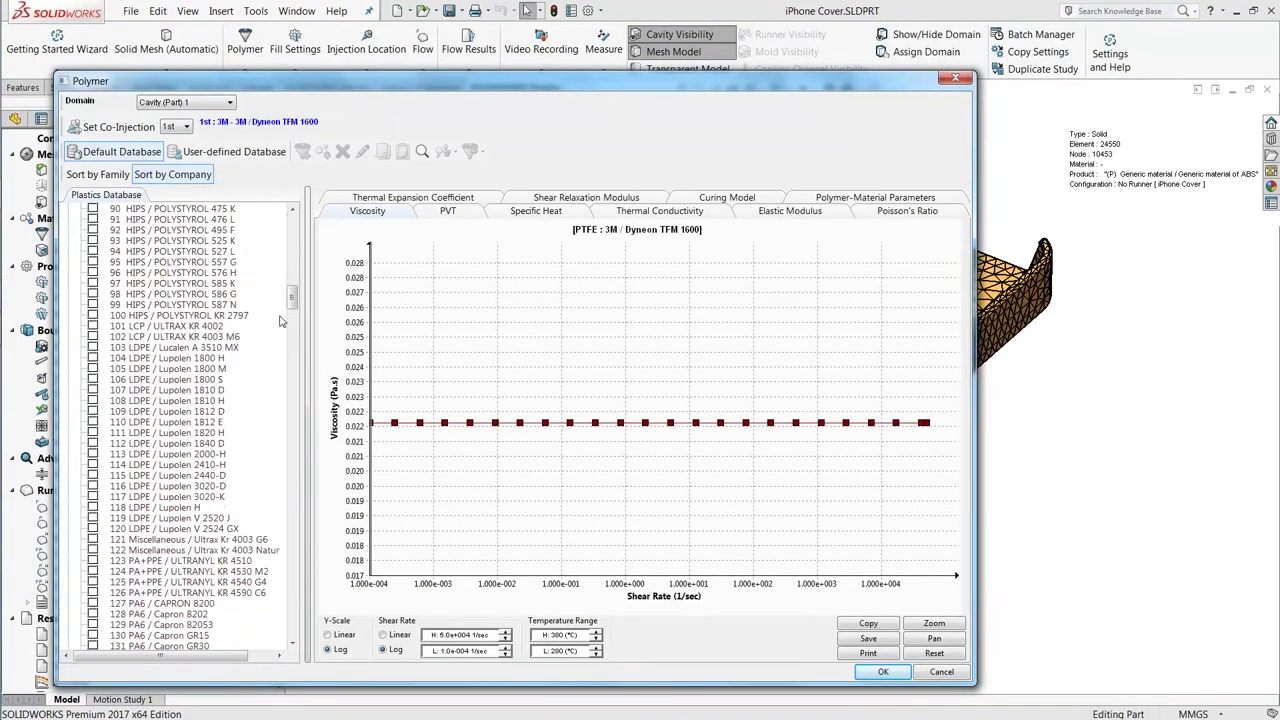
pyautogui.scroll(-11, 252, 349)
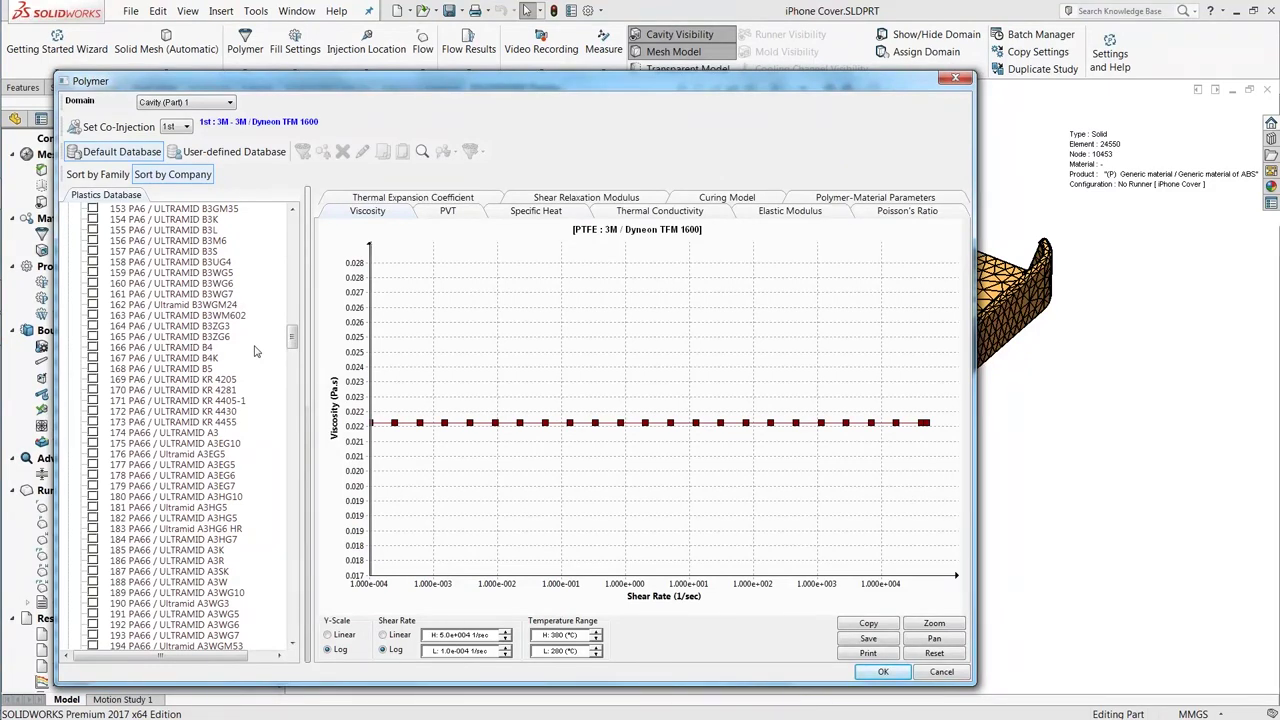
pyautogui.click(141, 262)
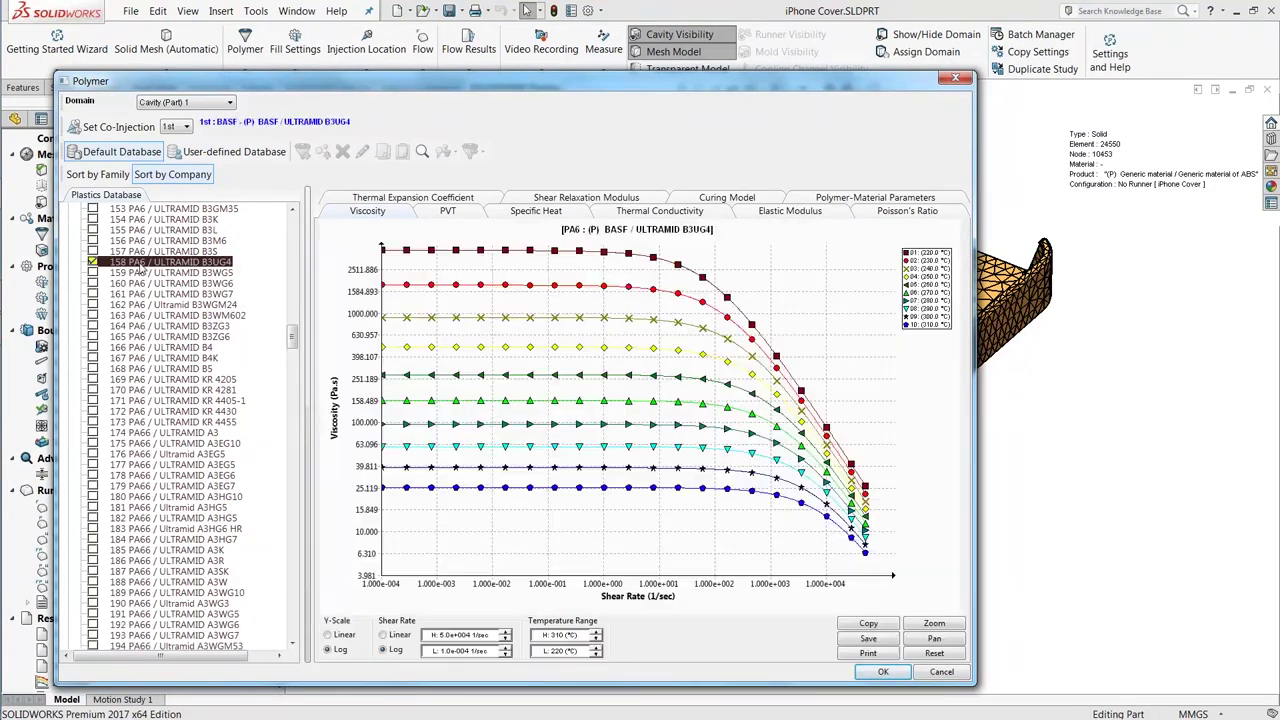
# Display the selected polymer's PVT curves and close the polymer settings without applying the material.
pyautogui.click(451, 213)
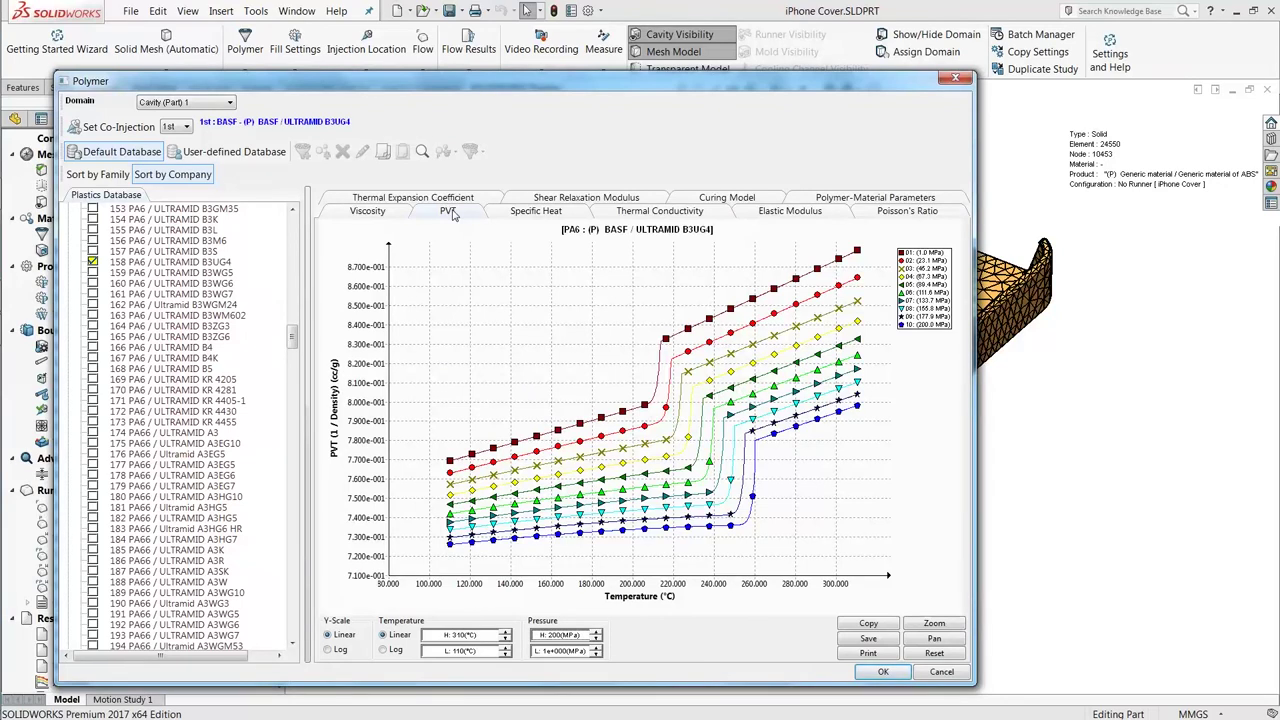
pyautogui.moveTo(874, 82); pyautogui.dragTo(987, 70)
pyautogui.click(969, 57)
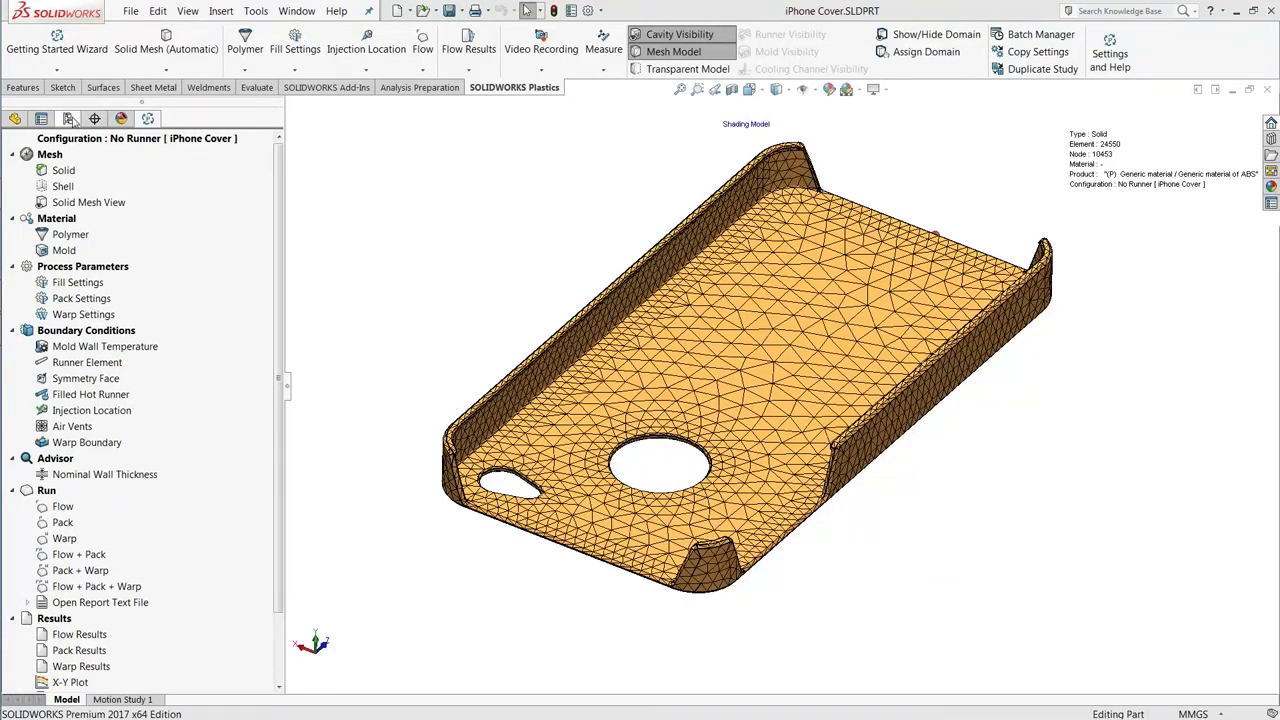
# Activate the Inject. Mold. - Results configuration of the iPhone Cover and view the part with its runner from the gate end.
pyautogui.click(68, 118)
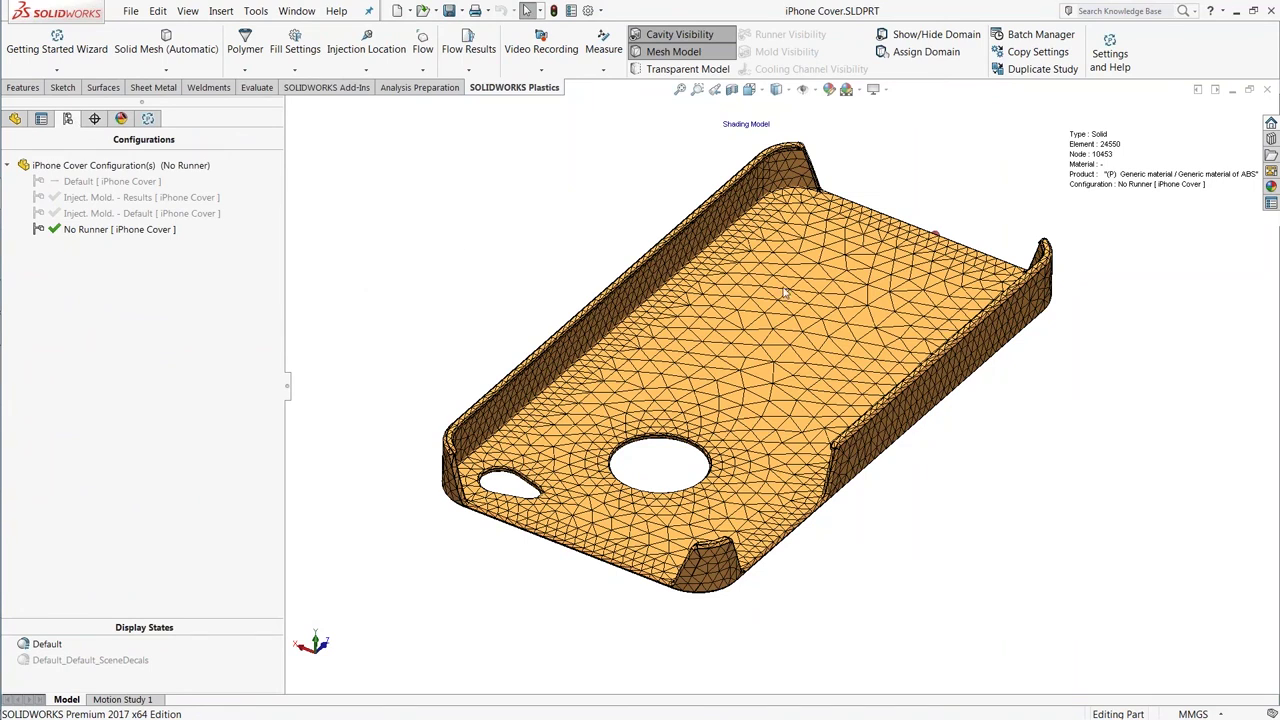
pyautogui.moveTo(787, 293); pyautogui.dragTo(650, 290, button='middle')
pyautogui.keyDown('ctrl'); pyautogui.moveTo(974, 478); pyautogui.dragTo(890, 423, button='middle'); pyautogui.keyUp('ctrl')
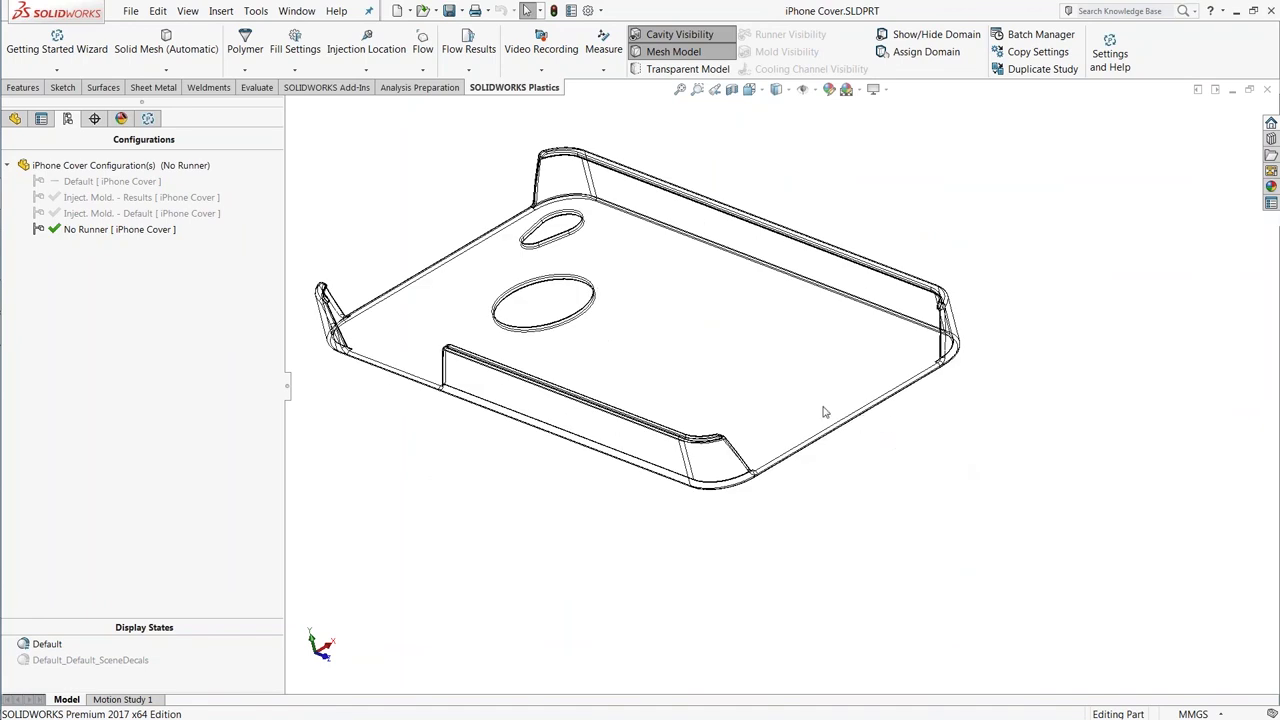
pyautogui.rightClick(140, 199)
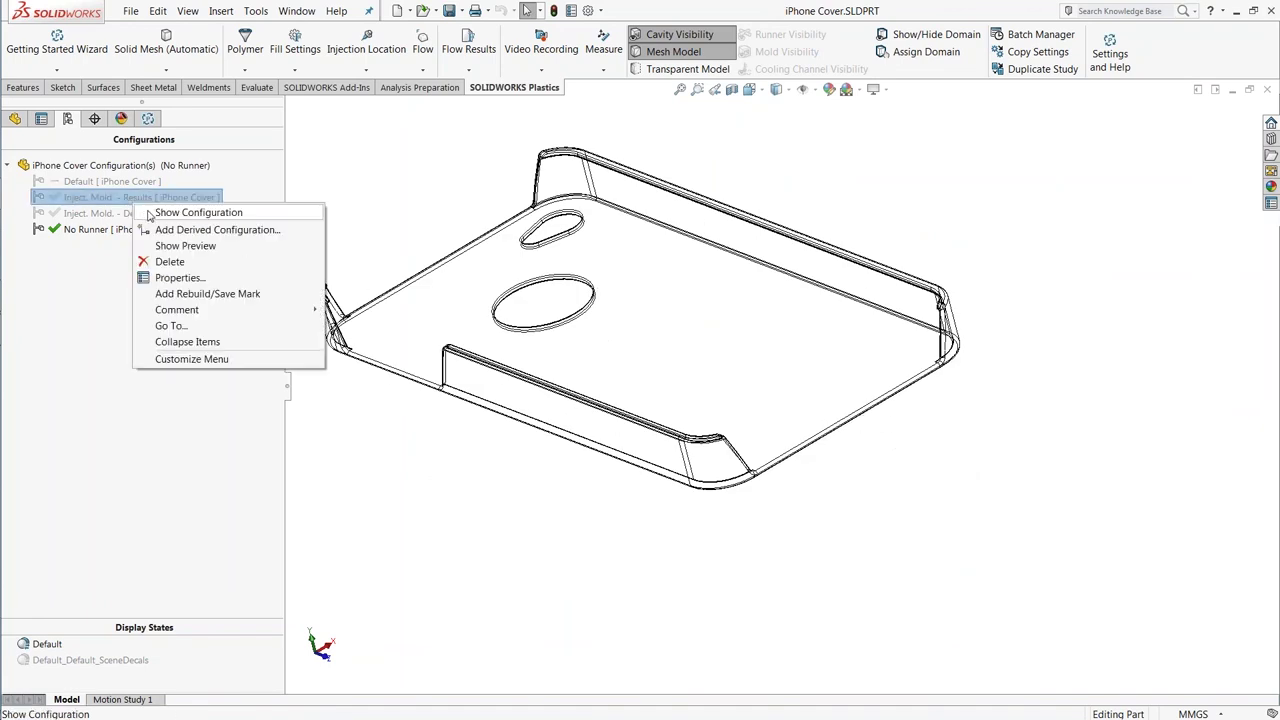
pyautogui.click(149, 213)
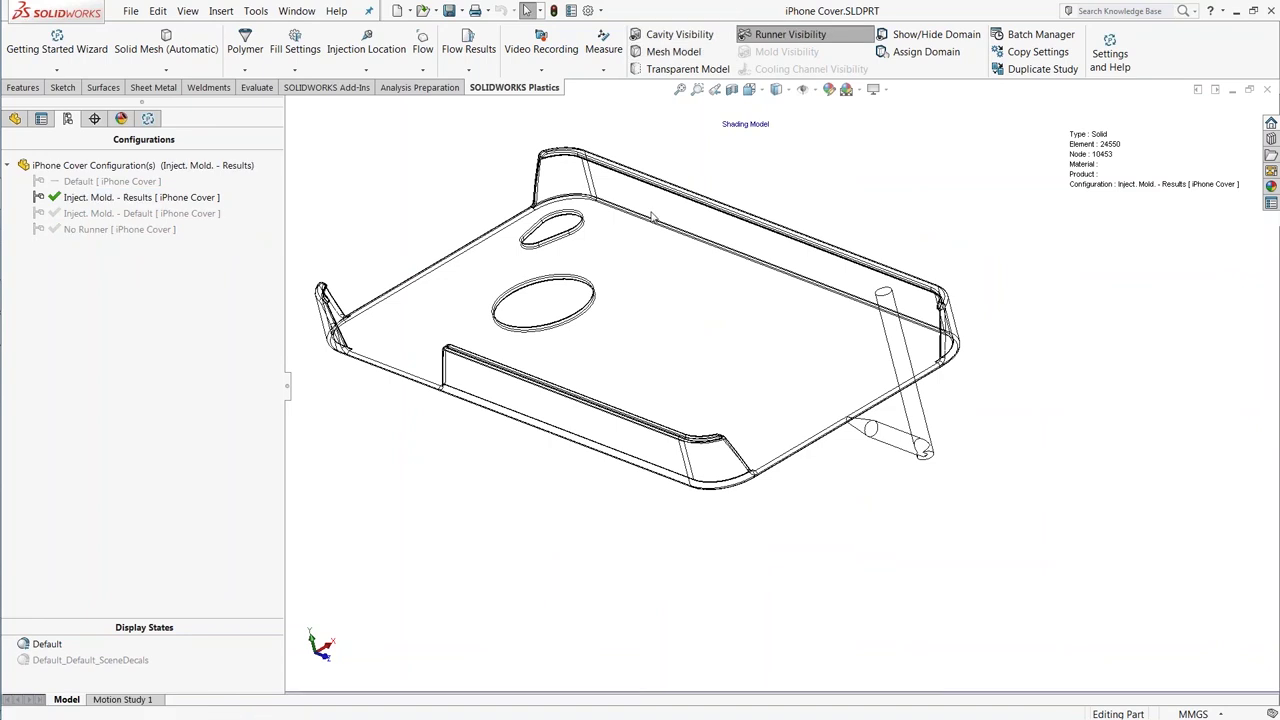
pyautogui.moveTo(783, 300); pyautogui.dragTo(415, 318, button='middle')
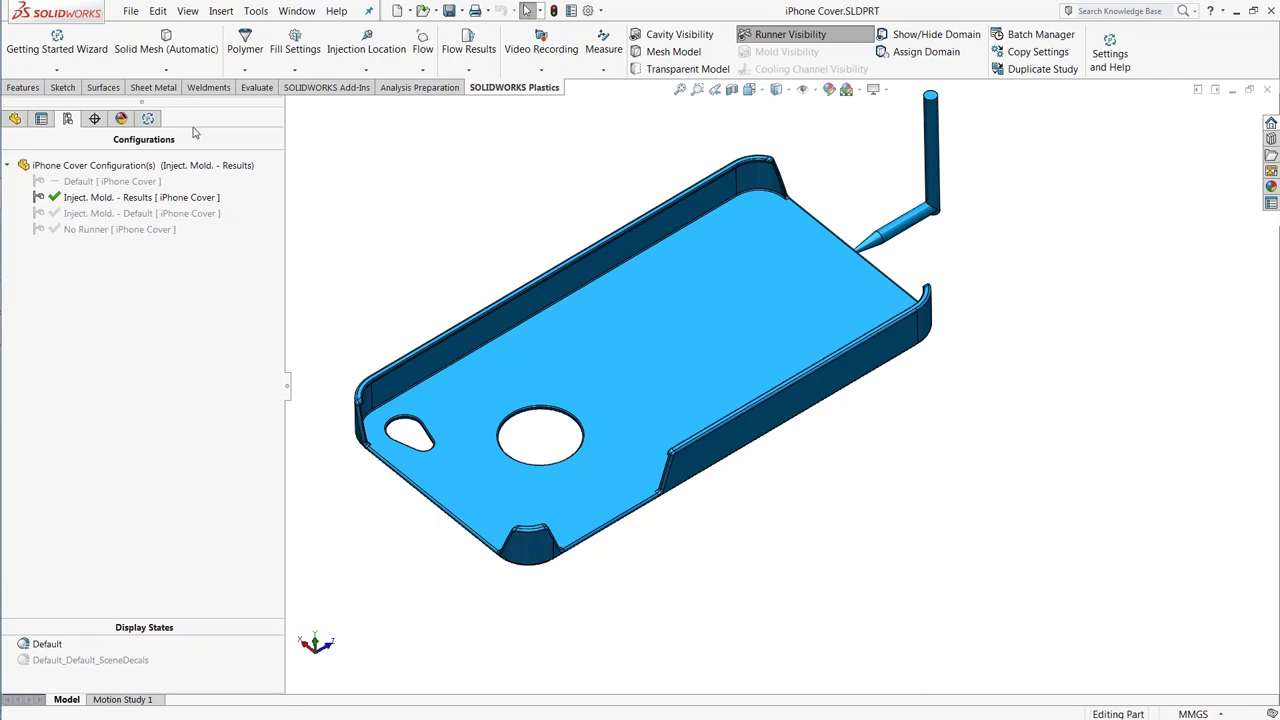
# Return to the Plastics study tree and load the flow results.
pyautogui.click(148, 119)
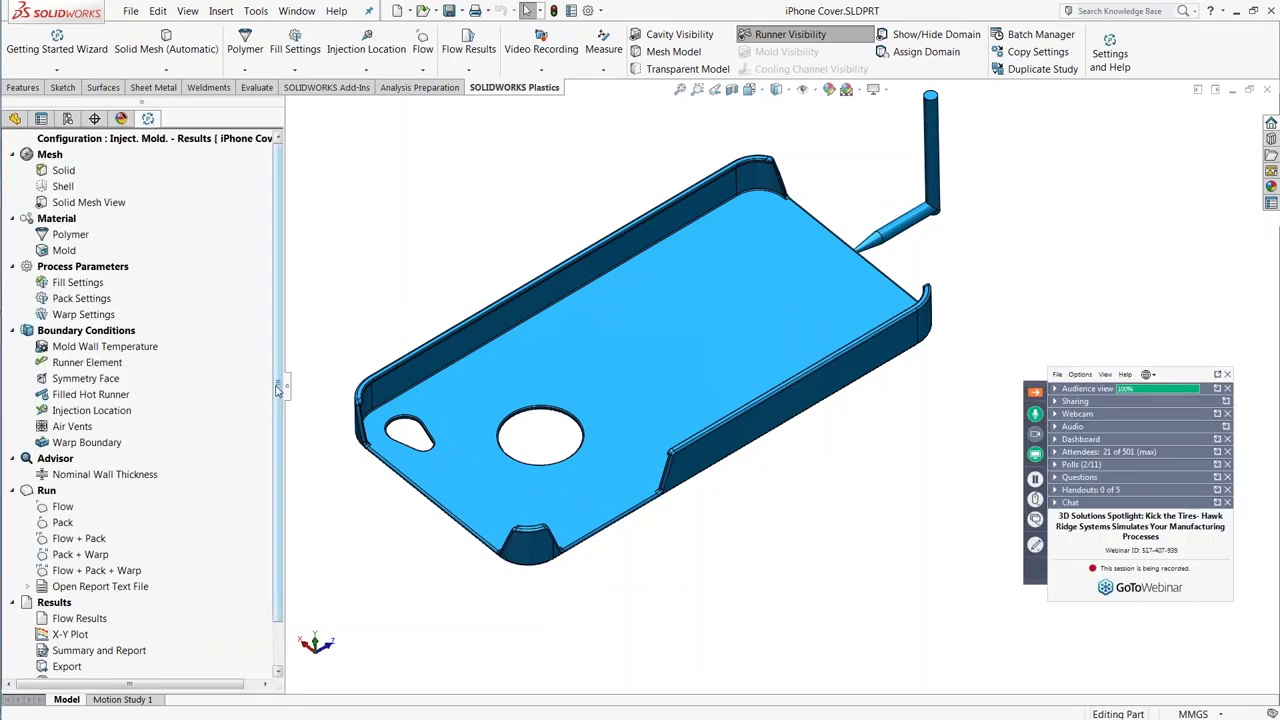
pyautogui.scroll(-1, 250, 410)
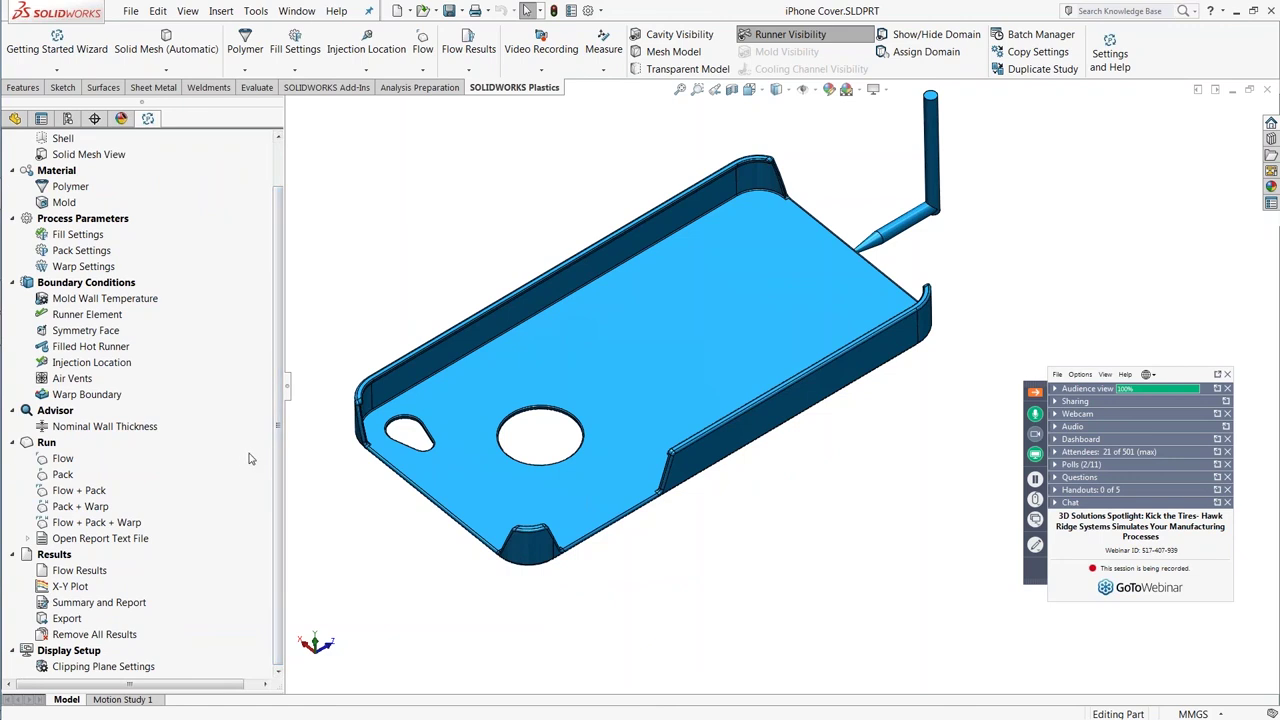
pyautogui.rightClick(100, 571)
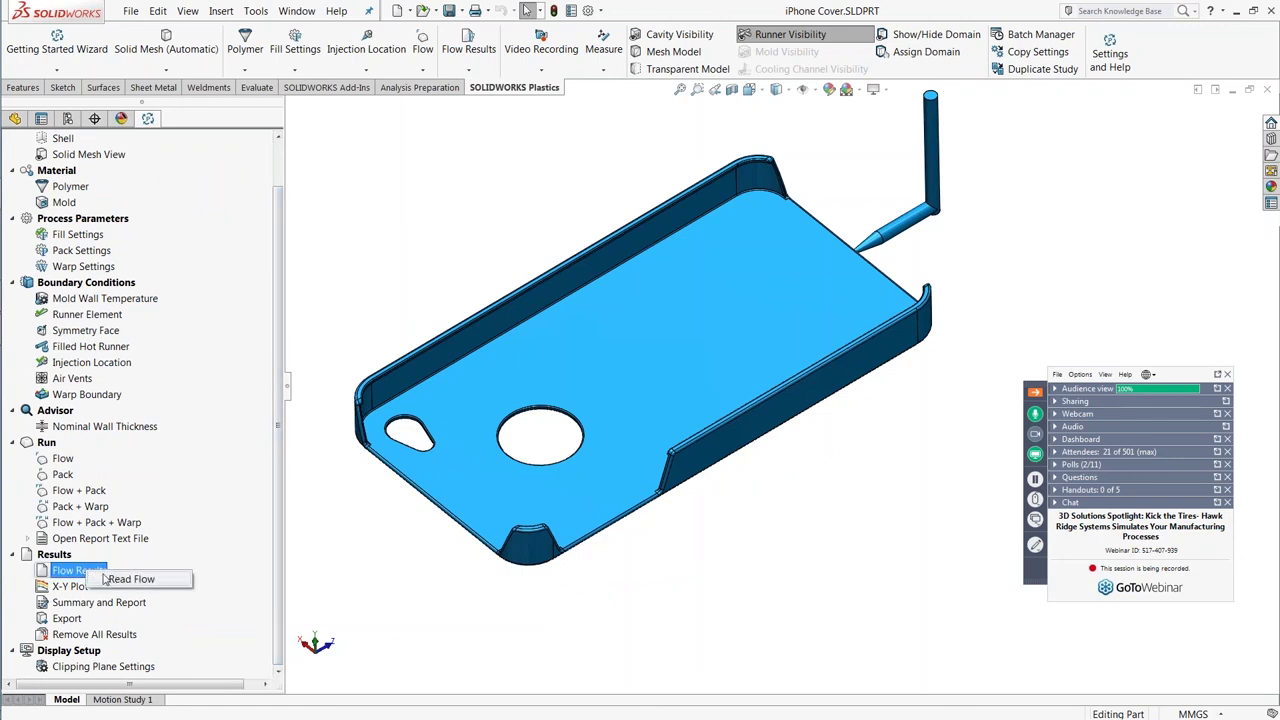
pyautogui.click(106, 580)
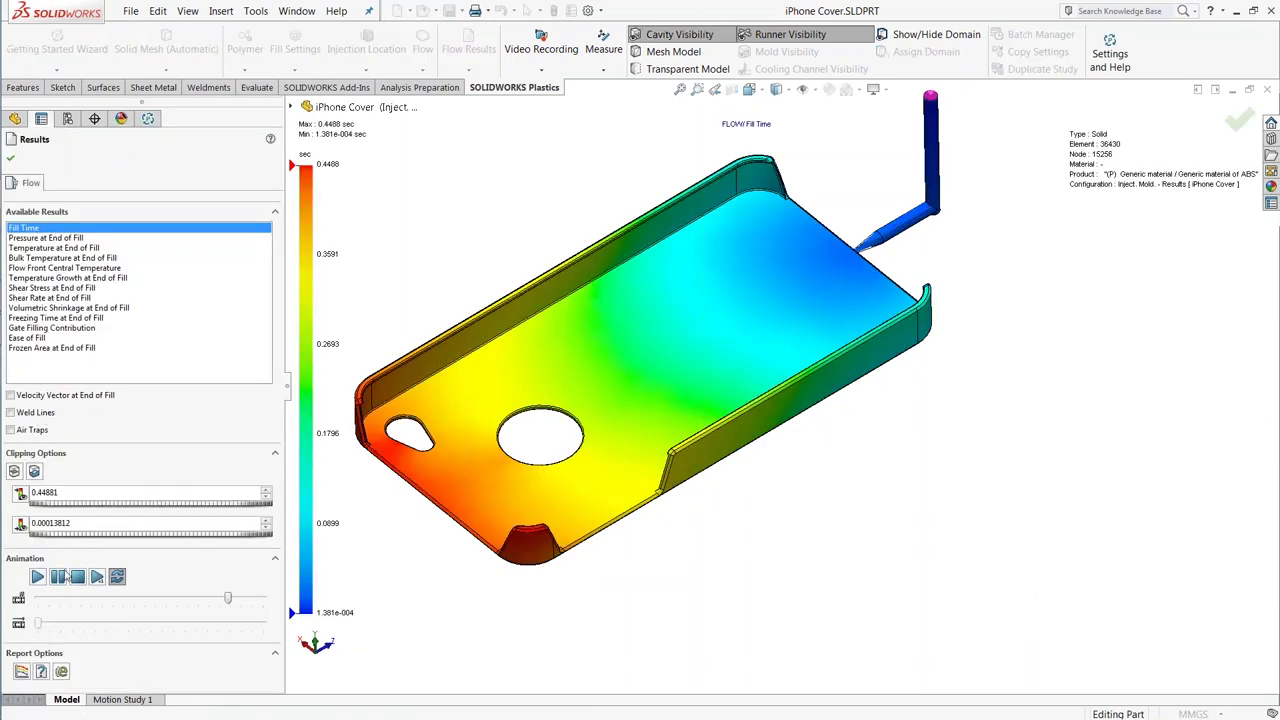
# Play the Fill Time animation and examine the advancing melt front from a lower angle.
pyautogui.click(37, 577)
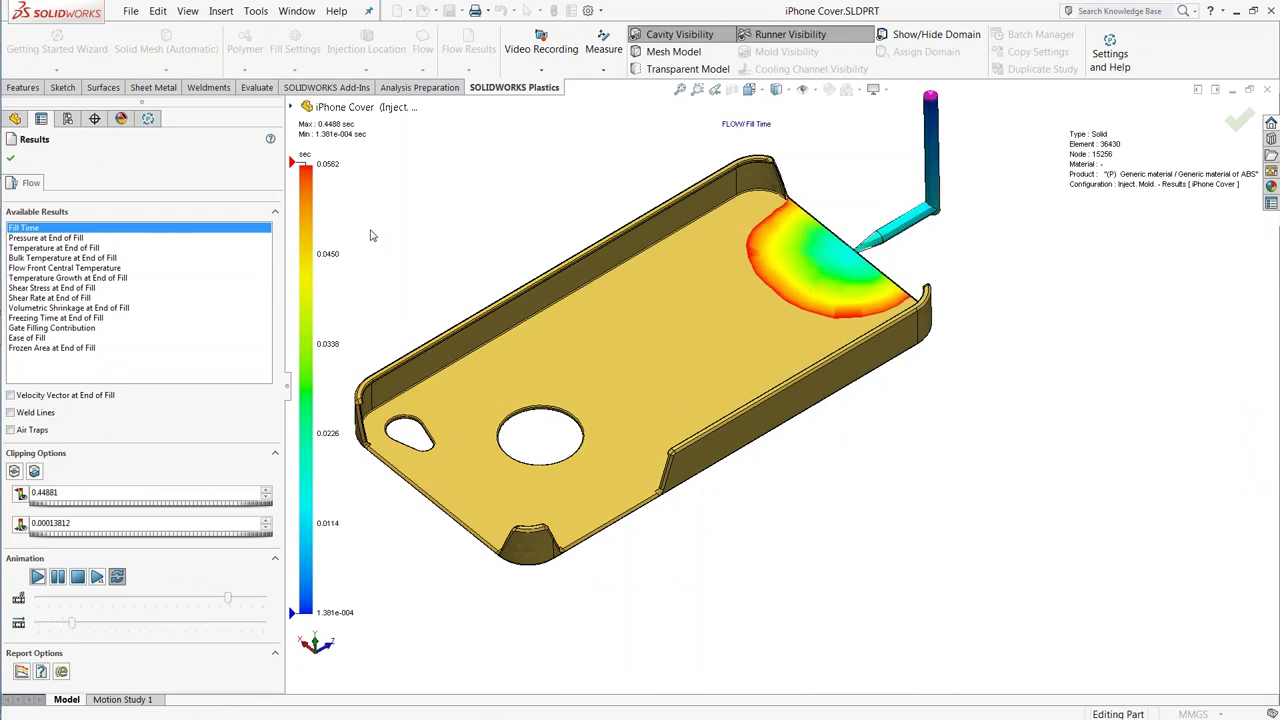
pyautogui.moveTo(487, 259); pyautogui.dragTo(380, 360, button='middle')
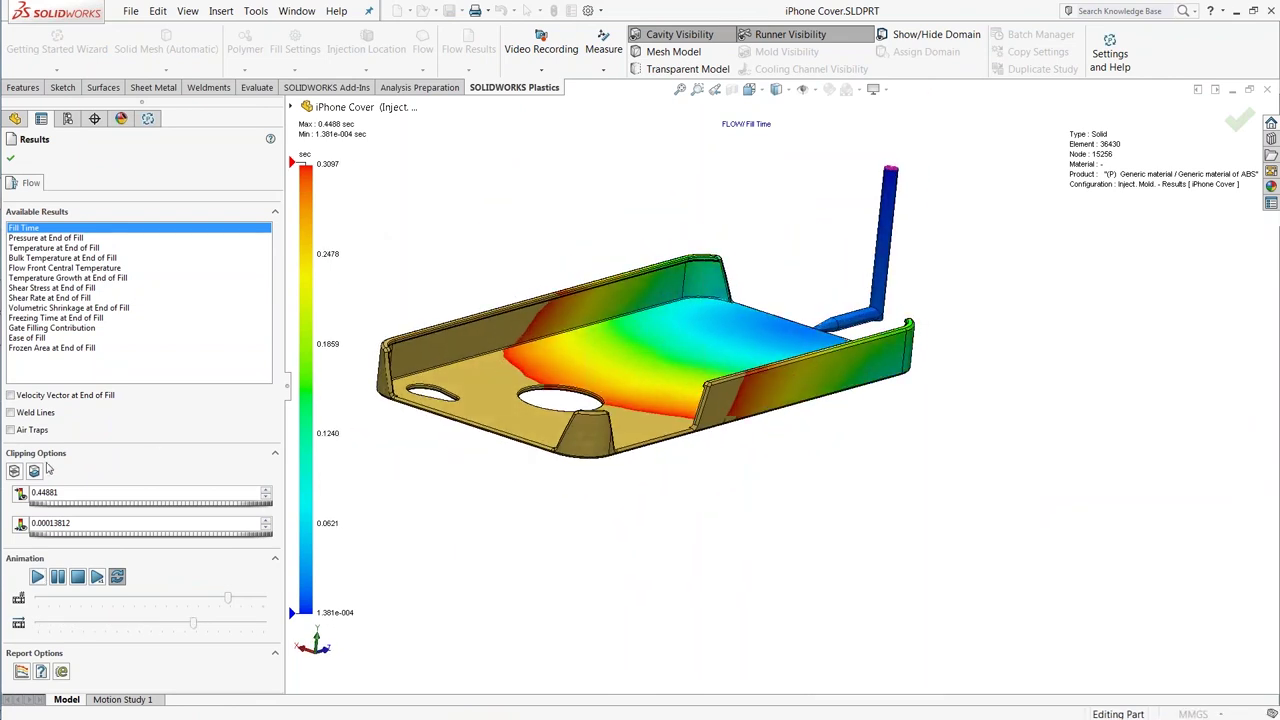
pyautogui.moveTo(500, 265); pyautogui.dragTo(471, 277, button='middle')
pyautogui.scroll(3, 500, 265)
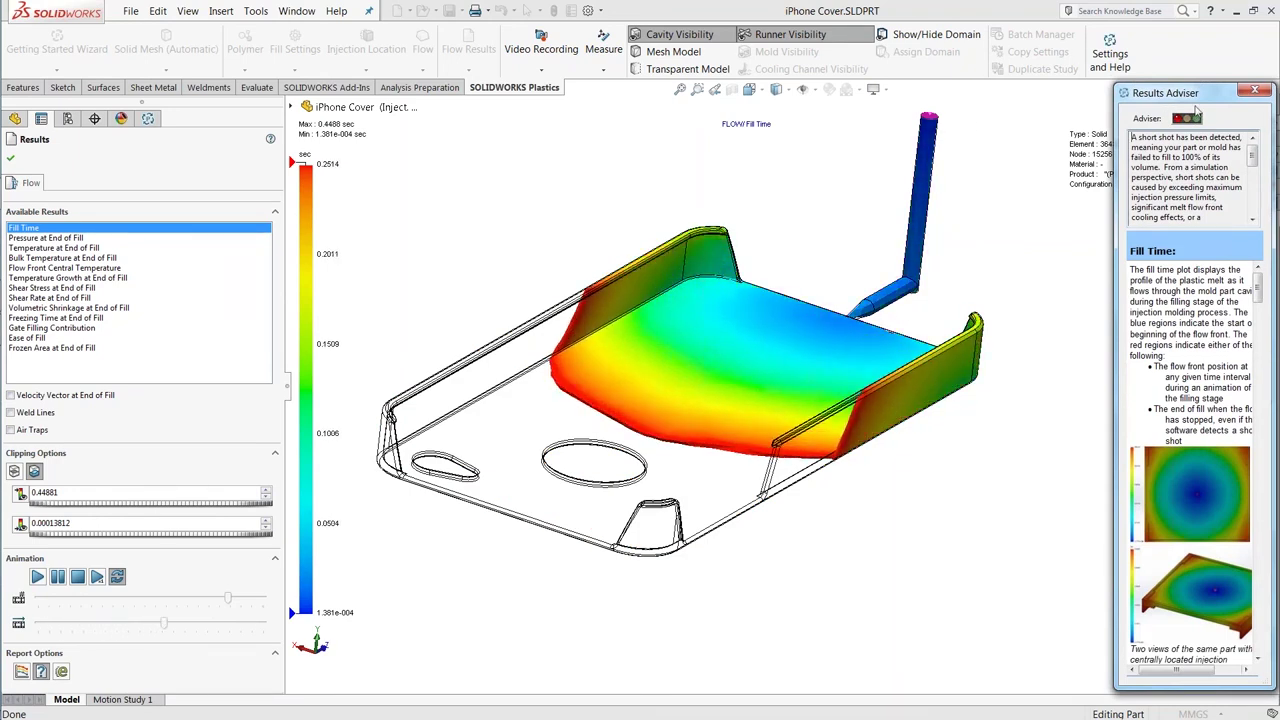
# Close the Results Adviser, plot Pressure at End of Fill and return to the Fill Time plot.
pyautogui.click(1252, 95)
pyautogui.click(89, 239)
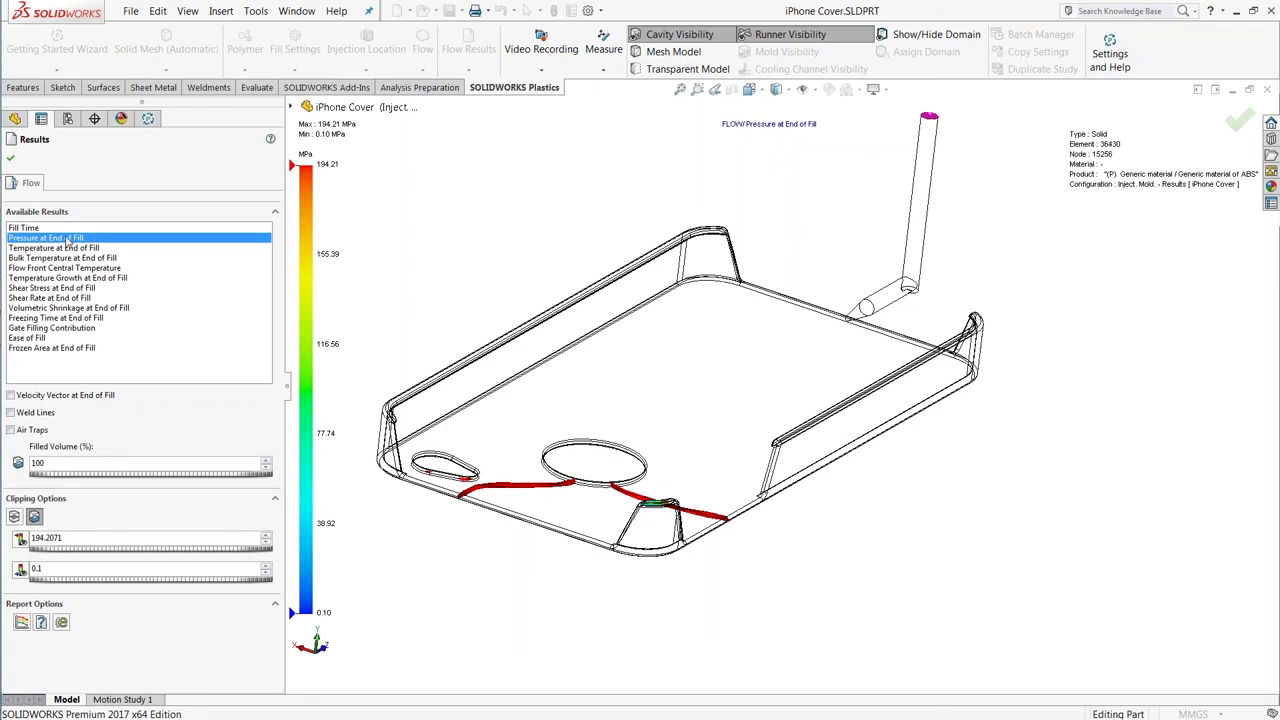
pyautogui.click(56, 229)
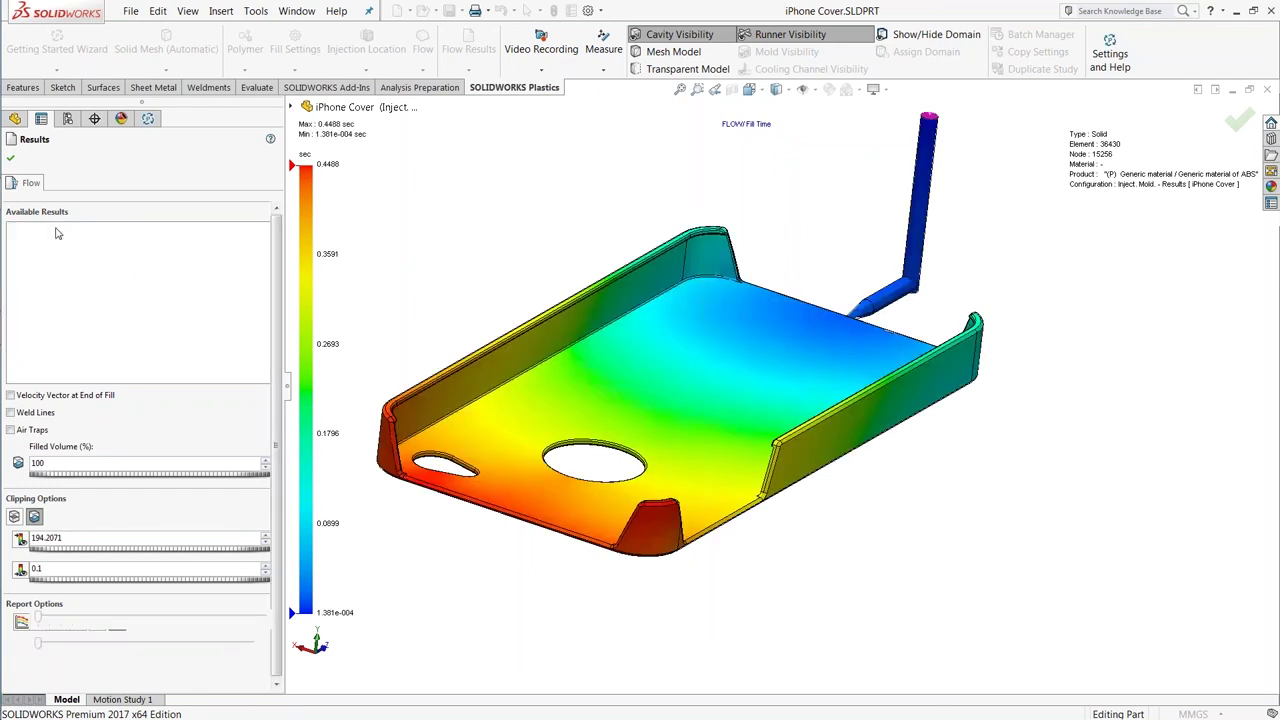
# Show the weld lines, inspect them up close around the two openings and hide them again.
pyautogui.click(11, 412)
pyautogui.scroll(-5, 548, 530)
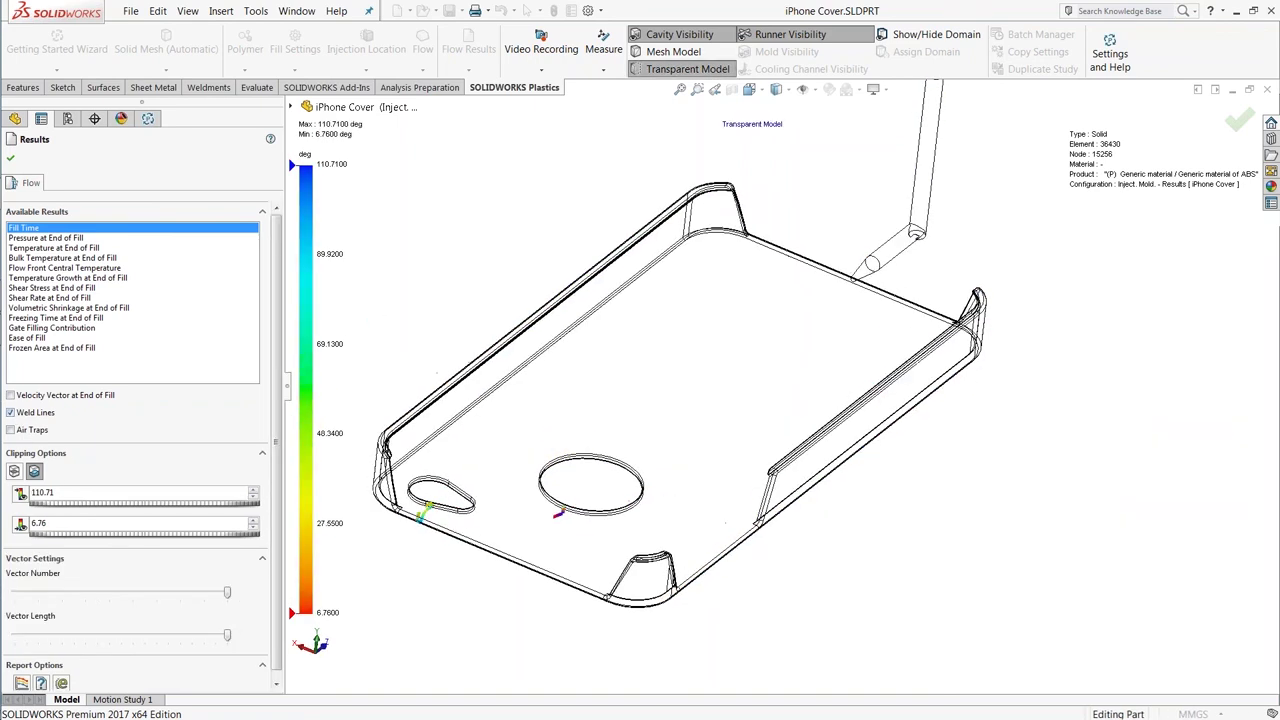
pyautogui.scroll(-4, 548, 530)
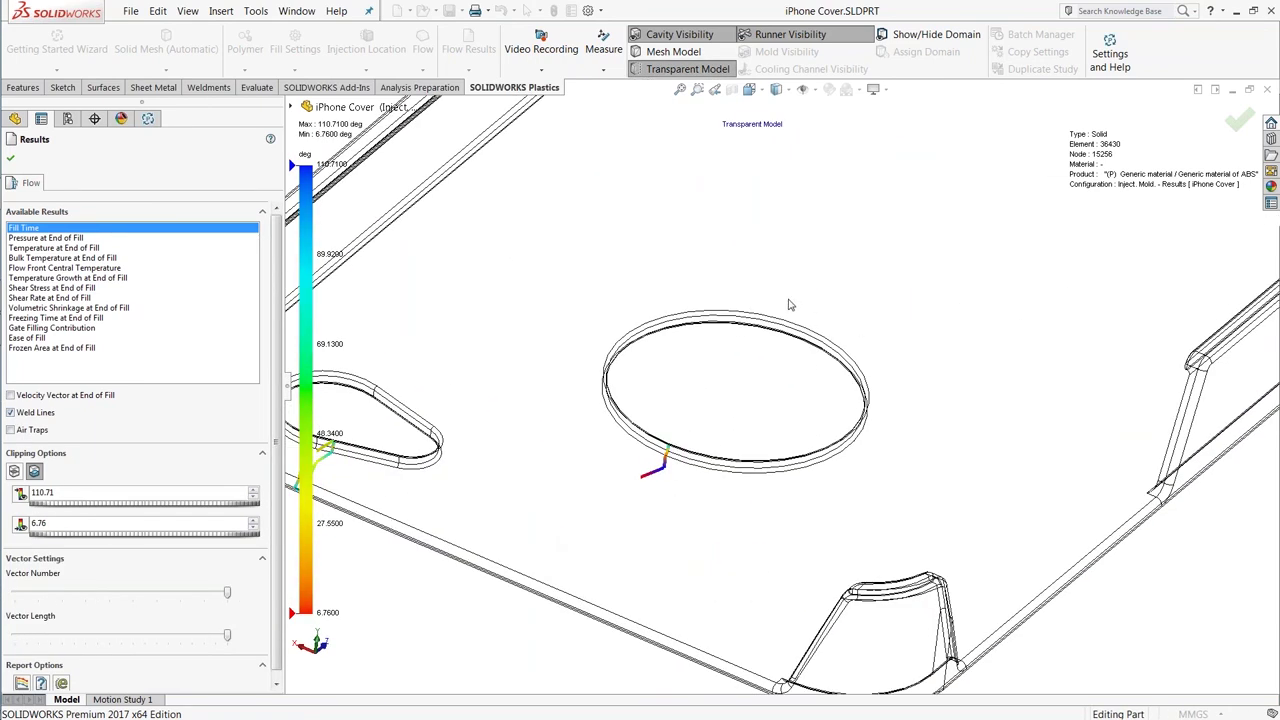
pyautogui.scroll(2, 626, 472)
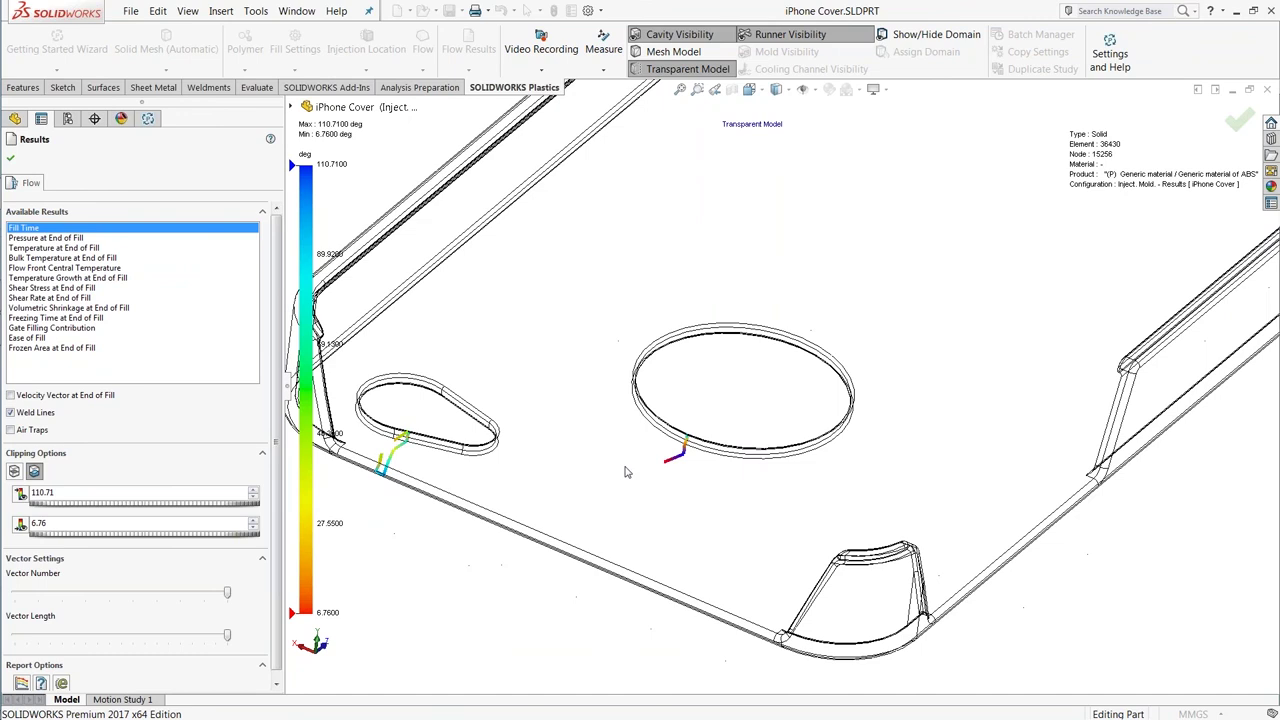
pyautogui.scroll(3, 626, 472)
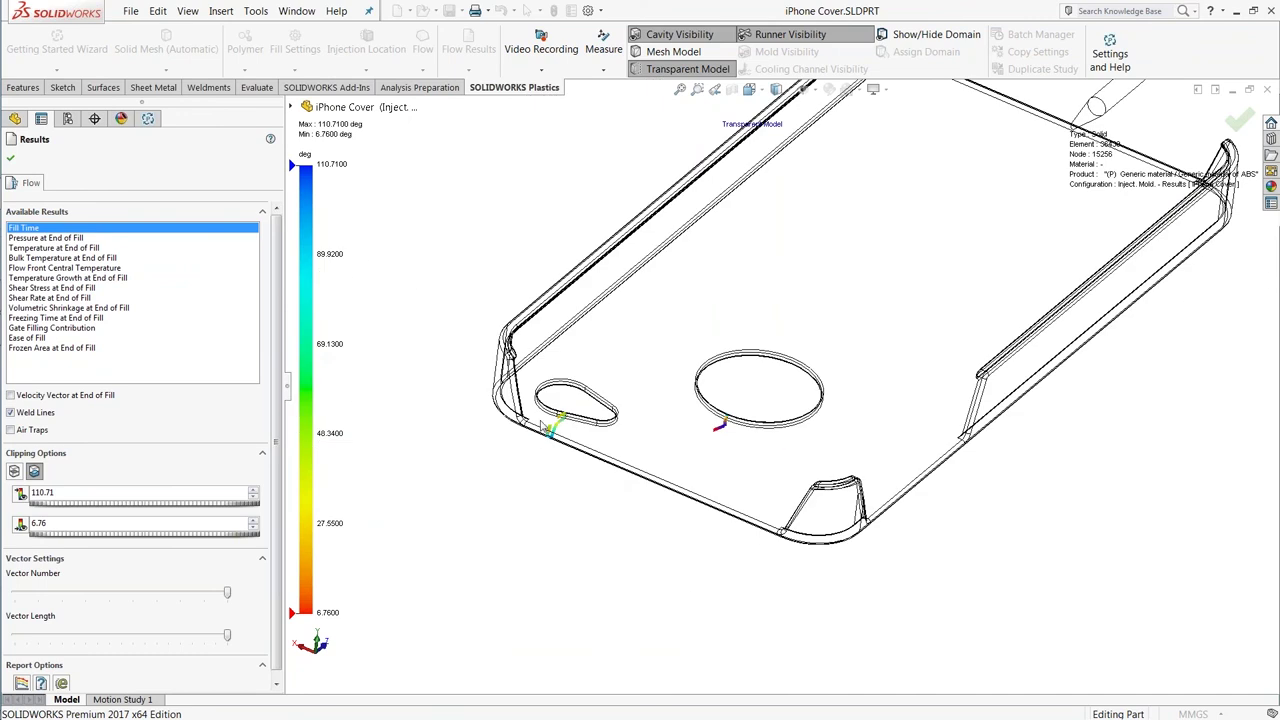
pyautogui.click(40, 413)
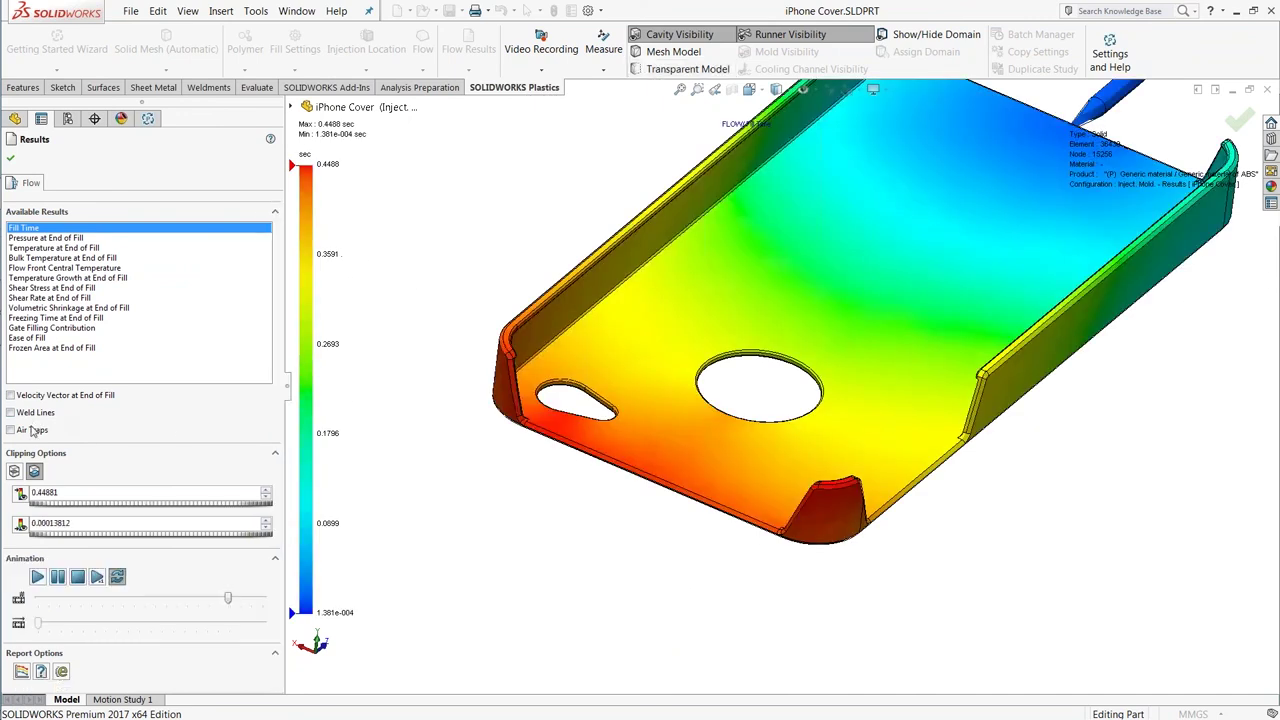
# Briefly show the air traps, and plot Shear Stress at End of Fill followed by Volumetric Shrinkage at End of Fill.
pyautogui.click(33, 430)
pyautogui.click(33, 430)
pyautogui.click(46, 288)
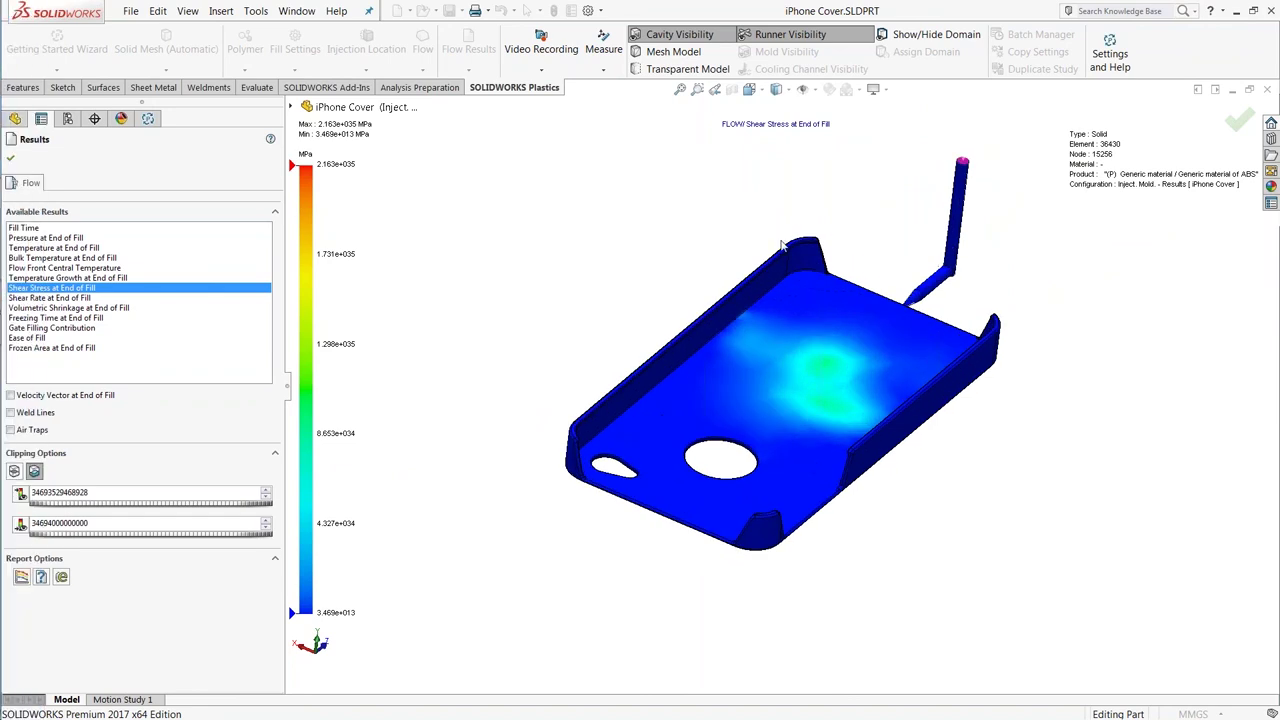
pyautogui.click(110, 308)
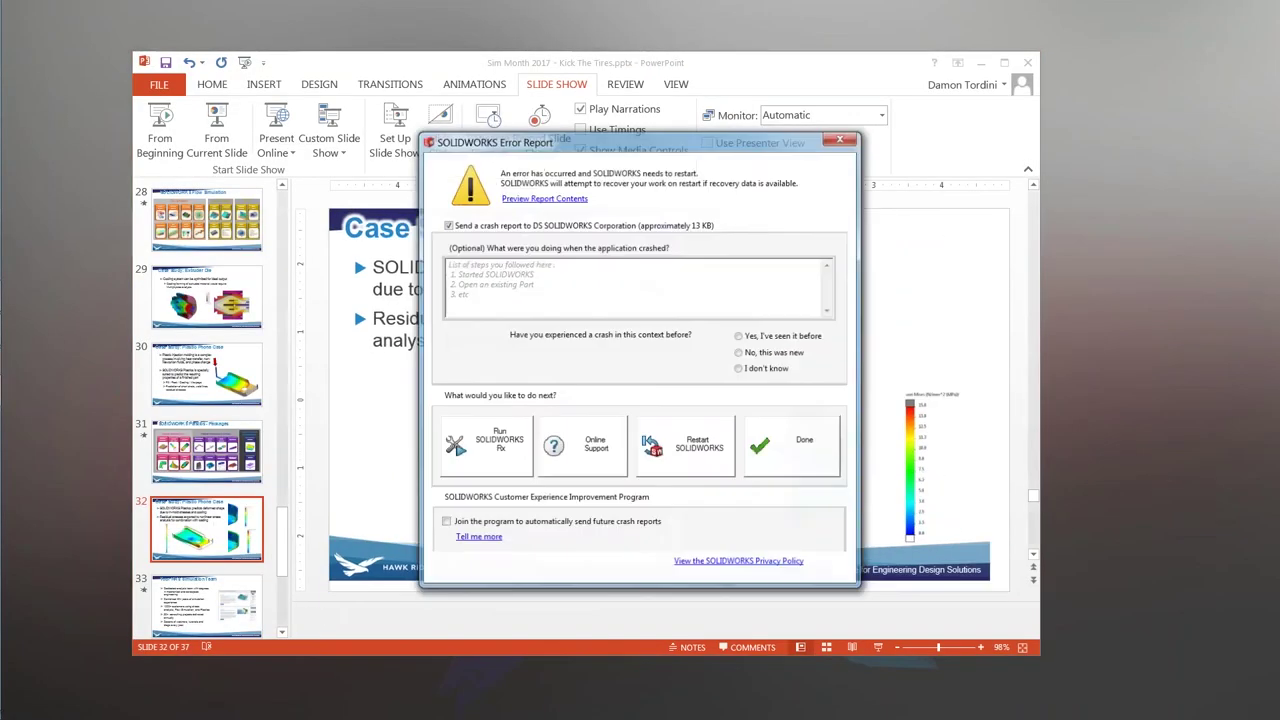
# Dismiss the SOLIDWORKS error report, relaunch SOLIDWORKS and switch to the PowerPoint presentation.
pyautogui.click(790, 445)
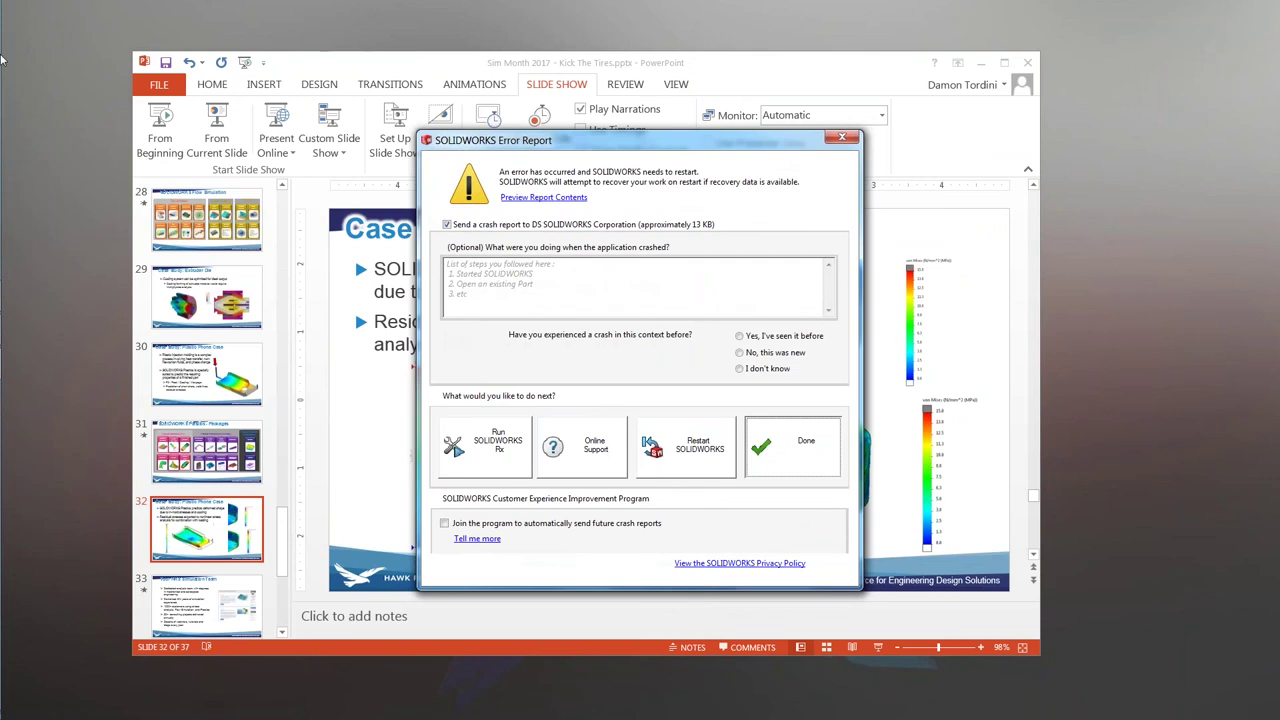
pyautogui.click(22, 18)
pyautogui.click(22, 18)
pyautogui.click(22, 194)
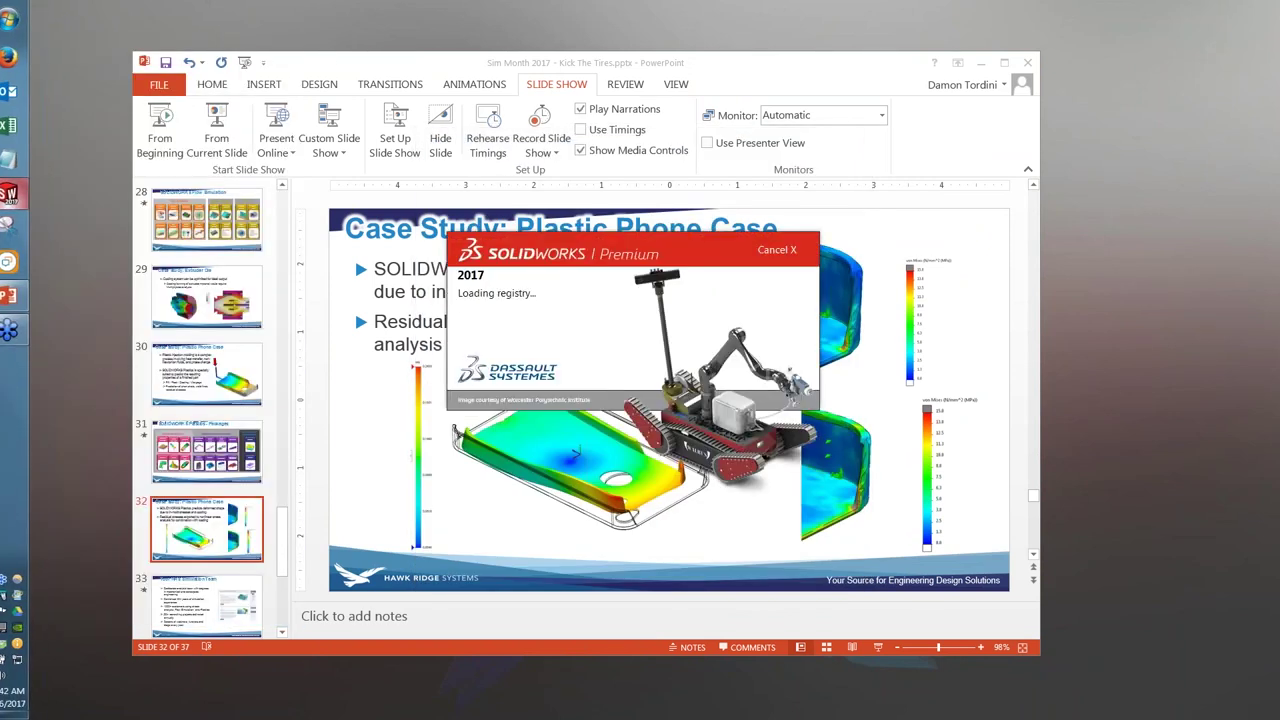
pyautogui.click(895, 70)
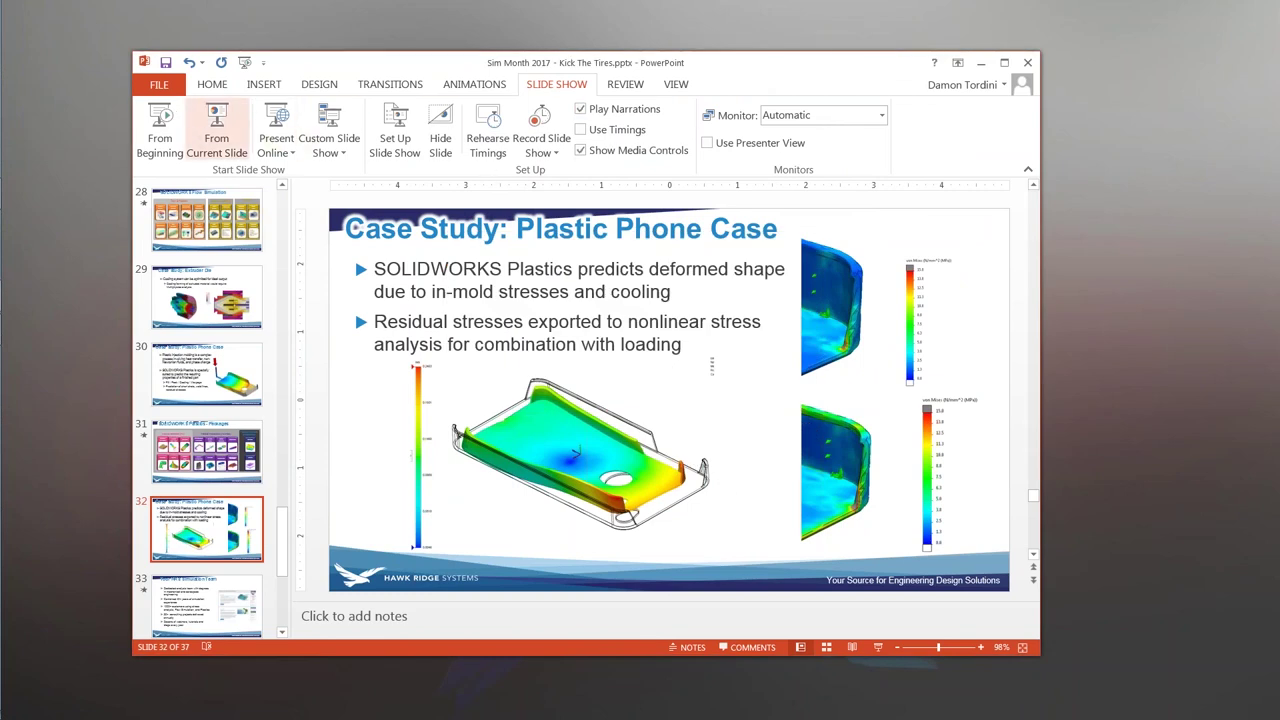